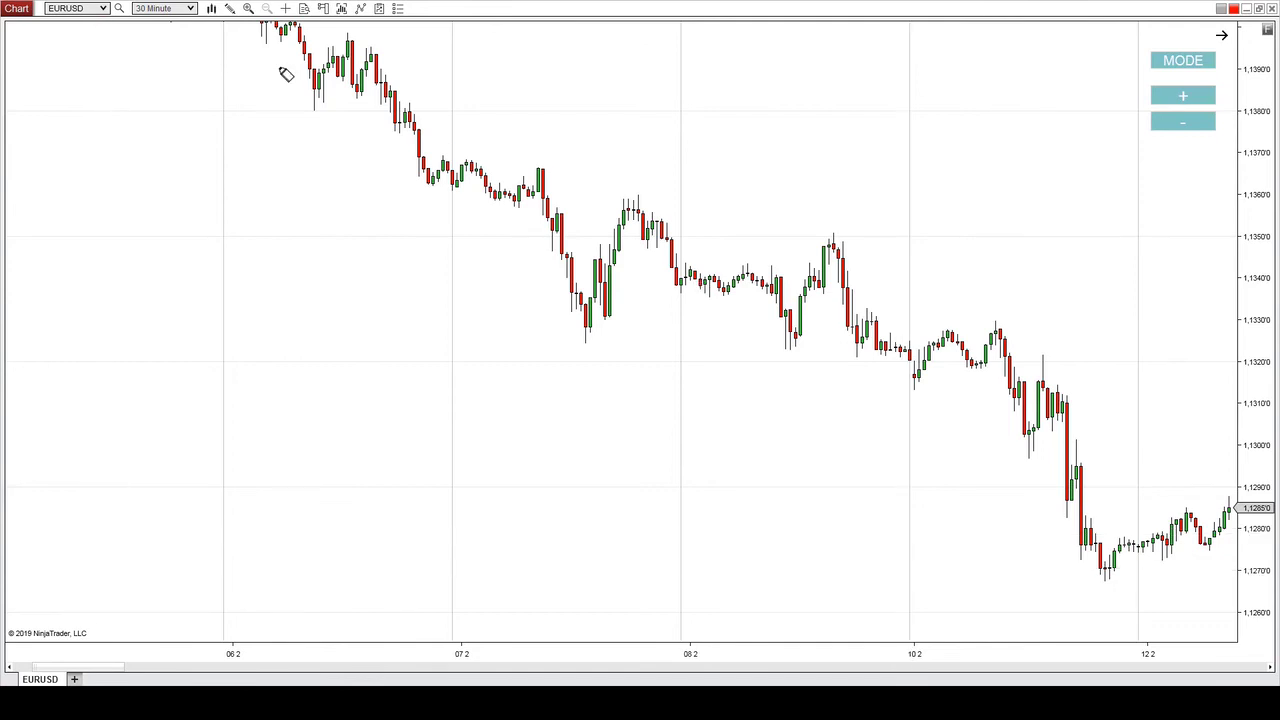
- Trace the decline from 06.2 and the V-shaped low on 07.2, and outline the sideways range up to 08.2
mouse_move(266, 52)
mouse_down()
mouse_move(525, 282)
mouse_move(548, 282)
mouse_up()
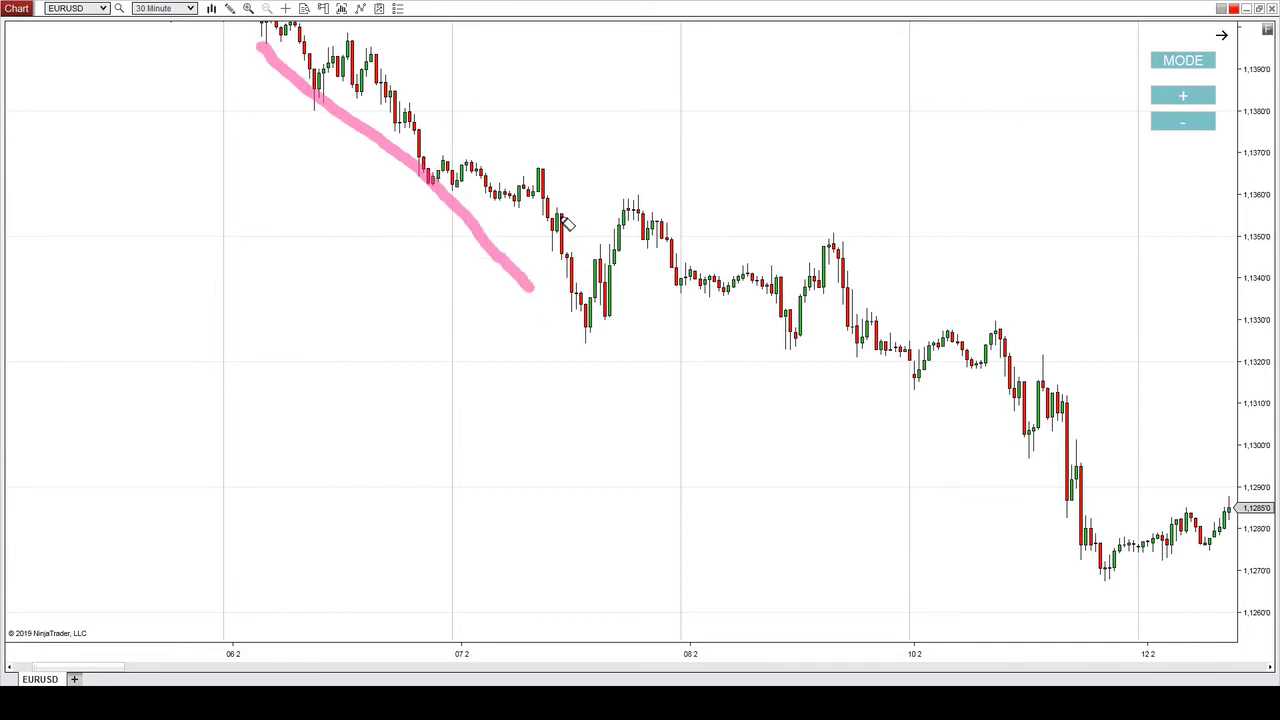
mouse_move(560, 222)
mouse_down()
mouse_move(588, 338)
mouse_move(638, 214)
mouse_up()
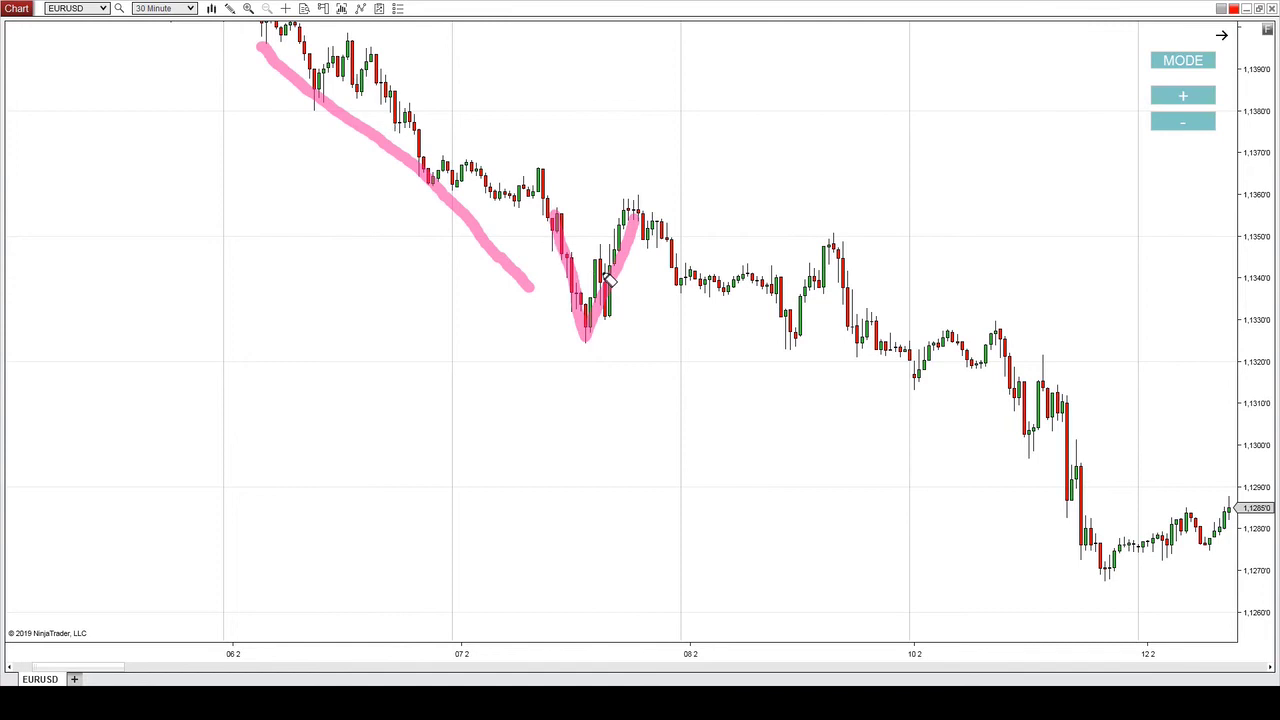
mouse_move(604, 234)
mouse_down()
mouse_move(791, 236)
mouse_move(884, 279)
mouse_move(634, 300)
mouse_move(600, 250)
mouse_up()
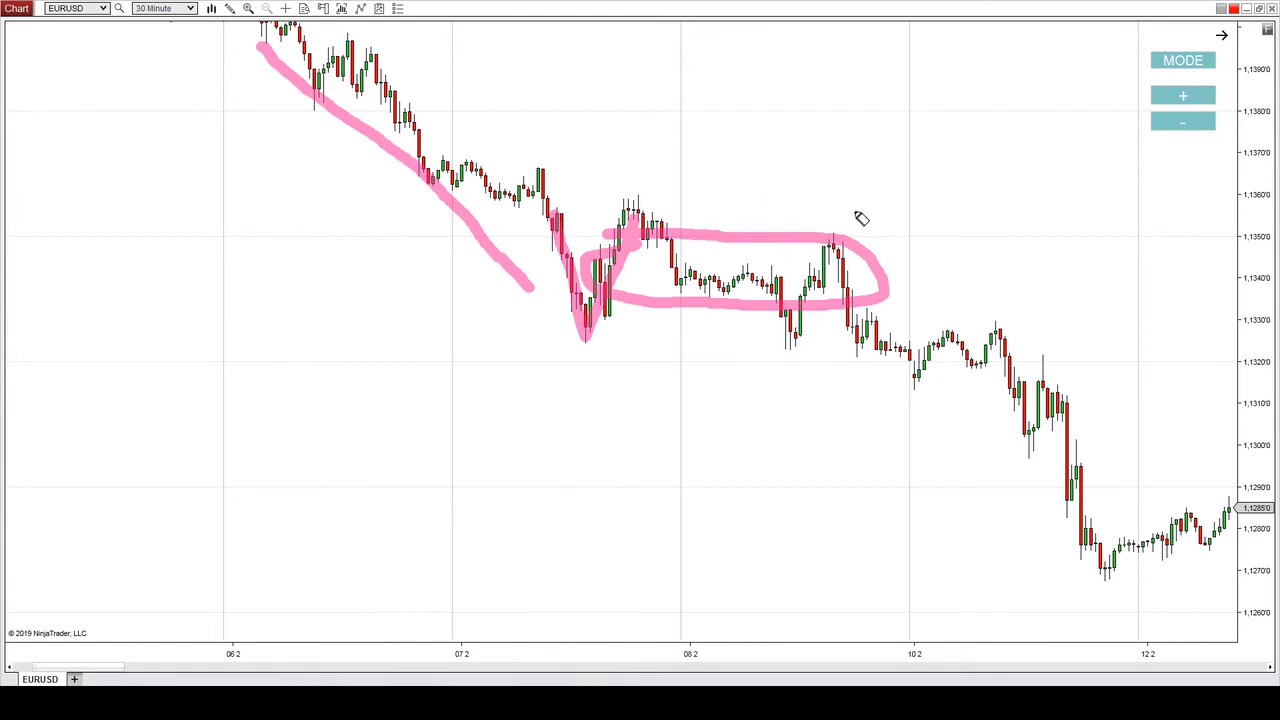
- Trace the swing high and preceding V-shaped low at the end of the 08.2 range, and clear all markings
mouse_move(801, 308)
mouse_down()
mouse_move(834, 246)
mouse_move(855, 308)
mouse_up()
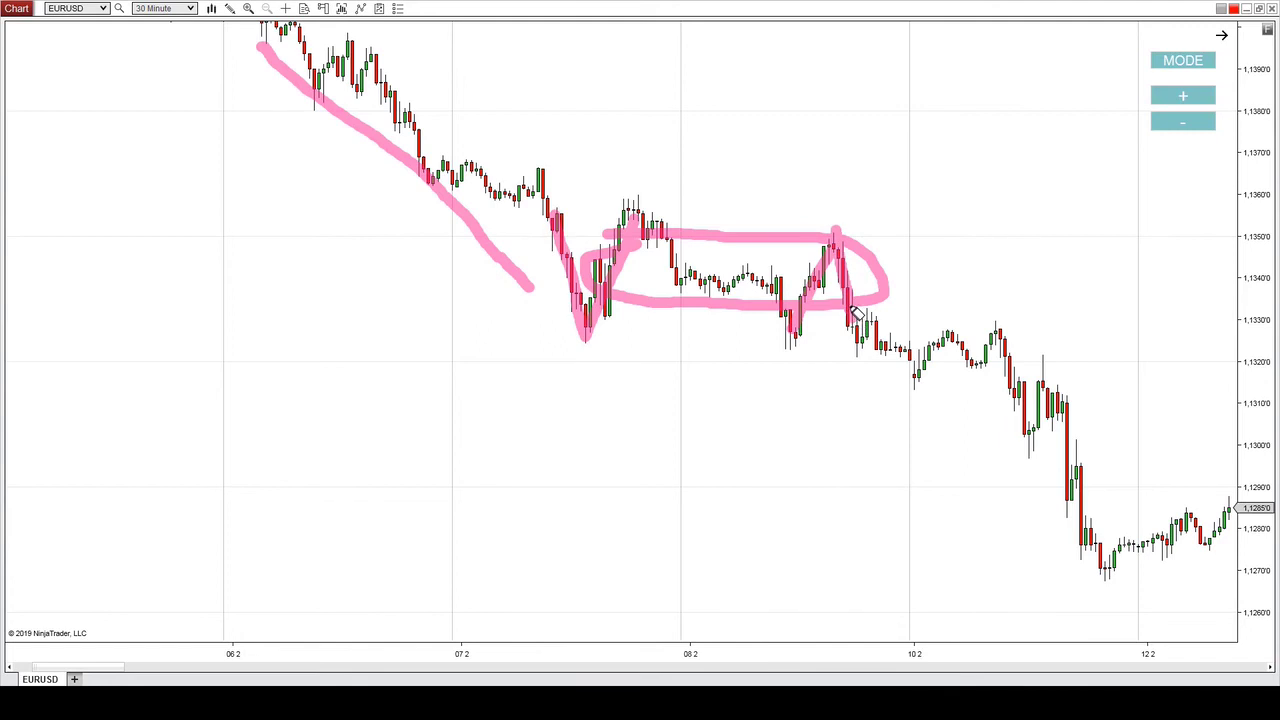
mouse_move(740, 273)
mouse_down()
mouse_move(768, 292)
mouse_move(794, 349)
mouse_move(820, 295)
mouse_up()
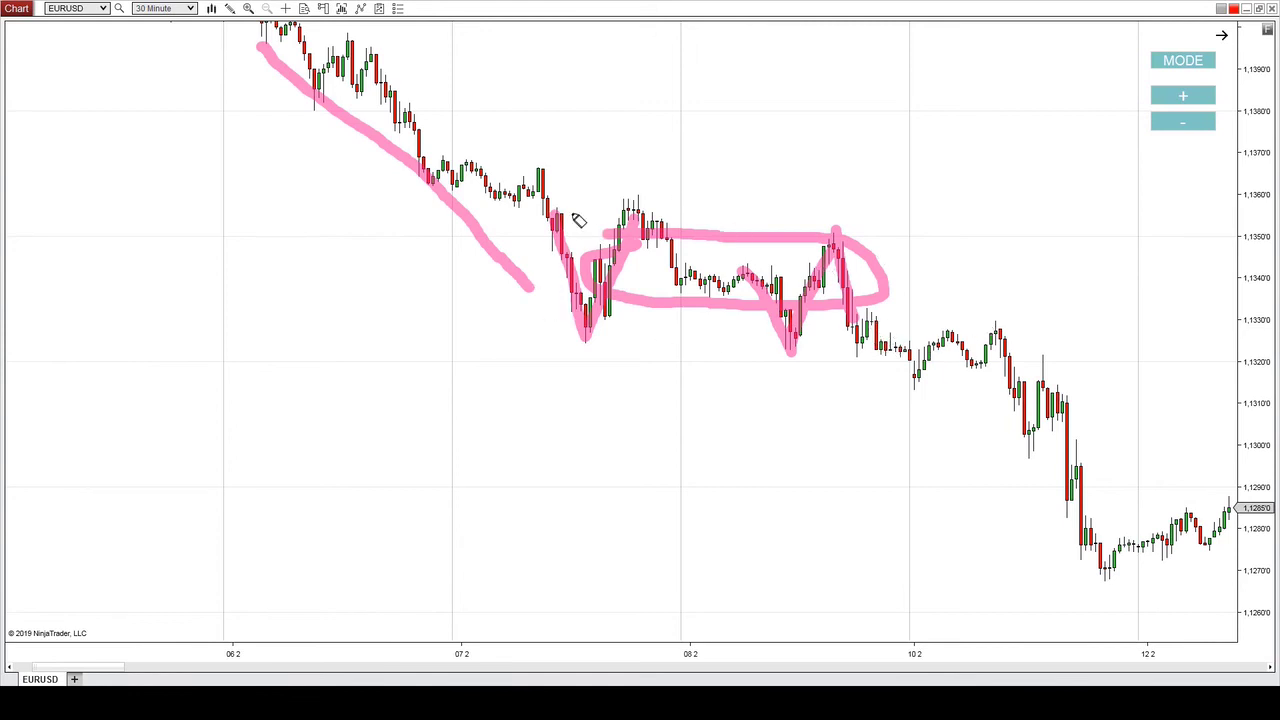
key(Escape)
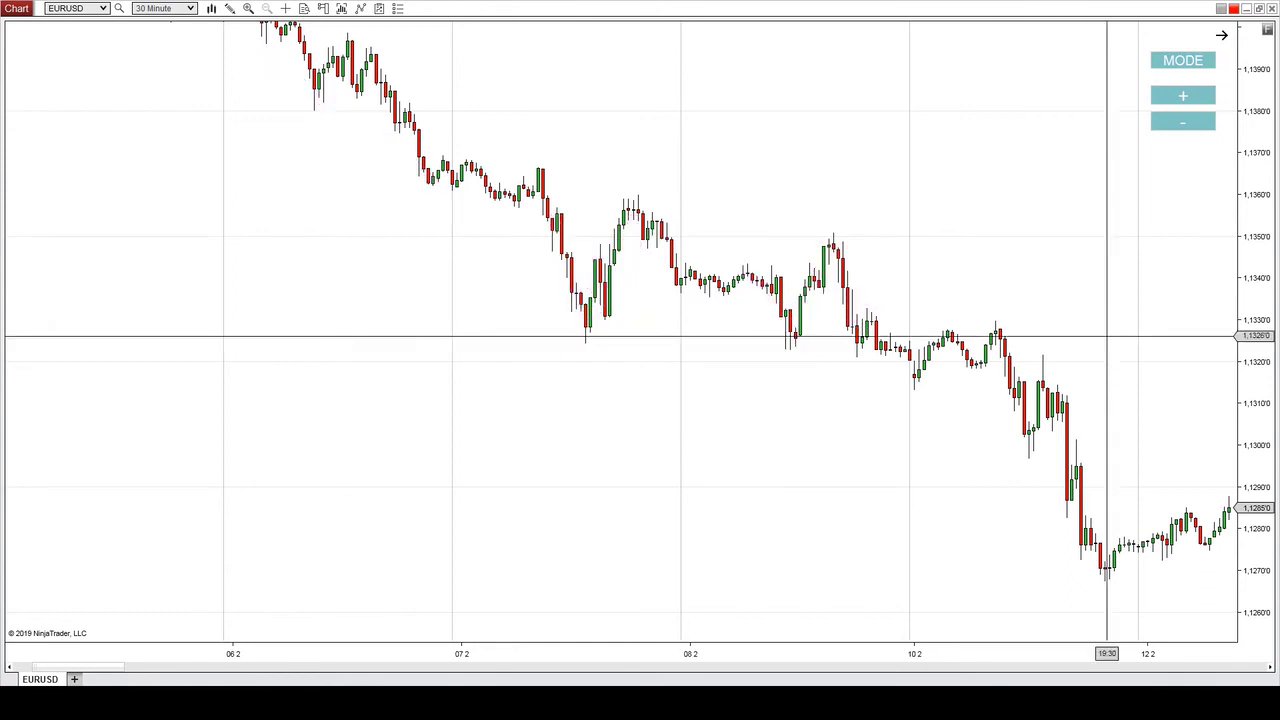
- Mark the decline on 10.2 and the V-shaped low on 12.2 on the newer candles, and clear the markings
scroll(1077, 340, down, 5)
middle_click(760, 332)
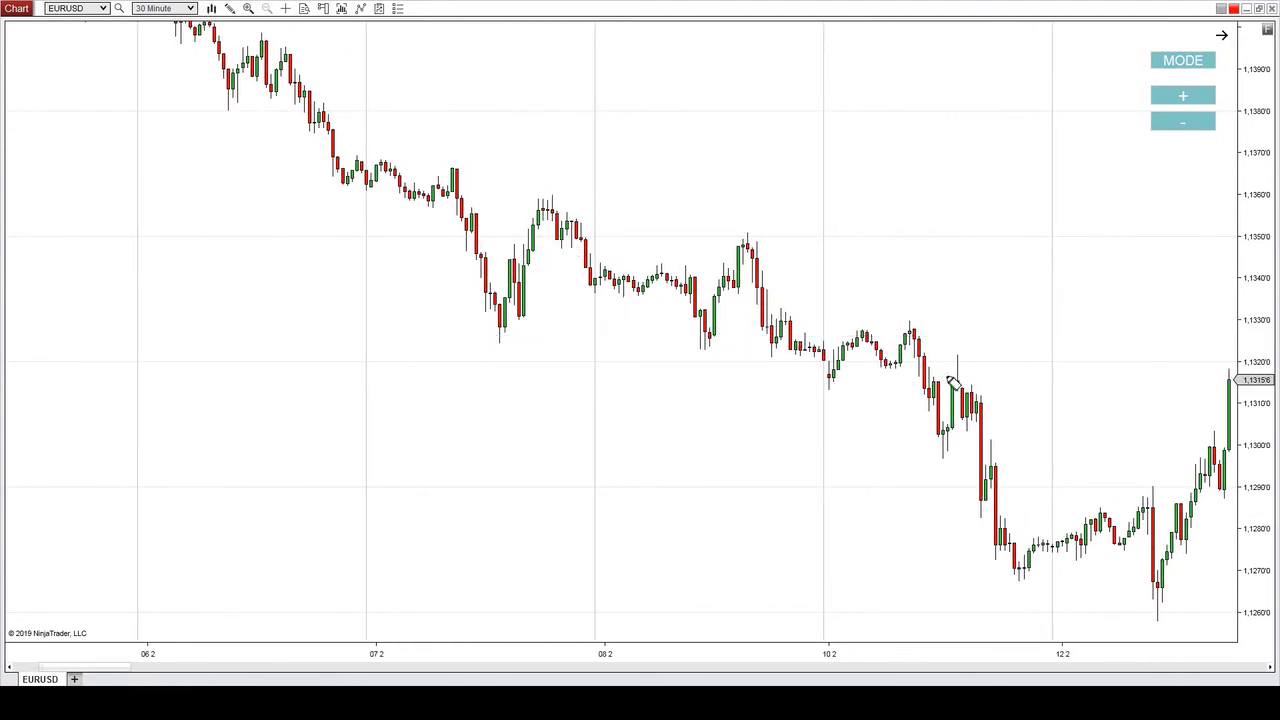
drag(912, 356, 1038, 572)
mouse_move(1148, 489)
mouse_down()
mouse_move(1158, 618)
mouse_move(1208, 480)
mouse_up()
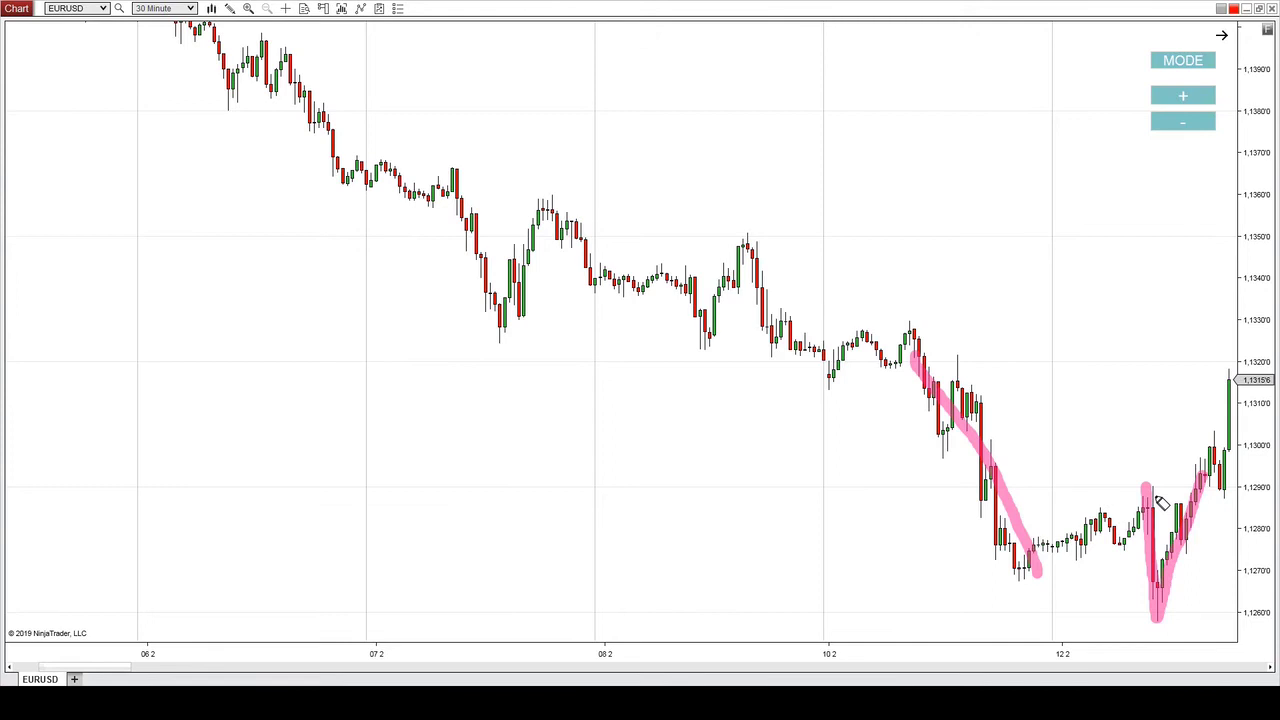
key(Escape)
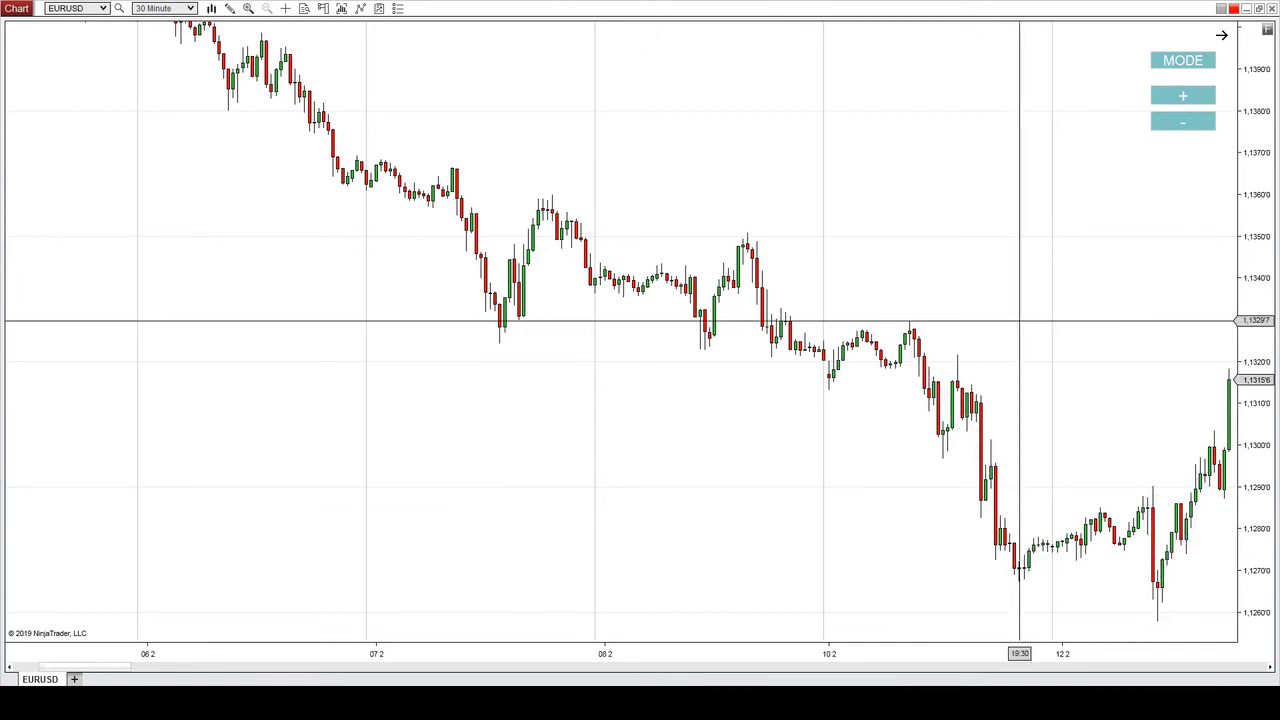
- Circle the price top around 13.2, and trace the following decline into the V-shaped low at 14.2
drag(1080, 309, 829, 358)
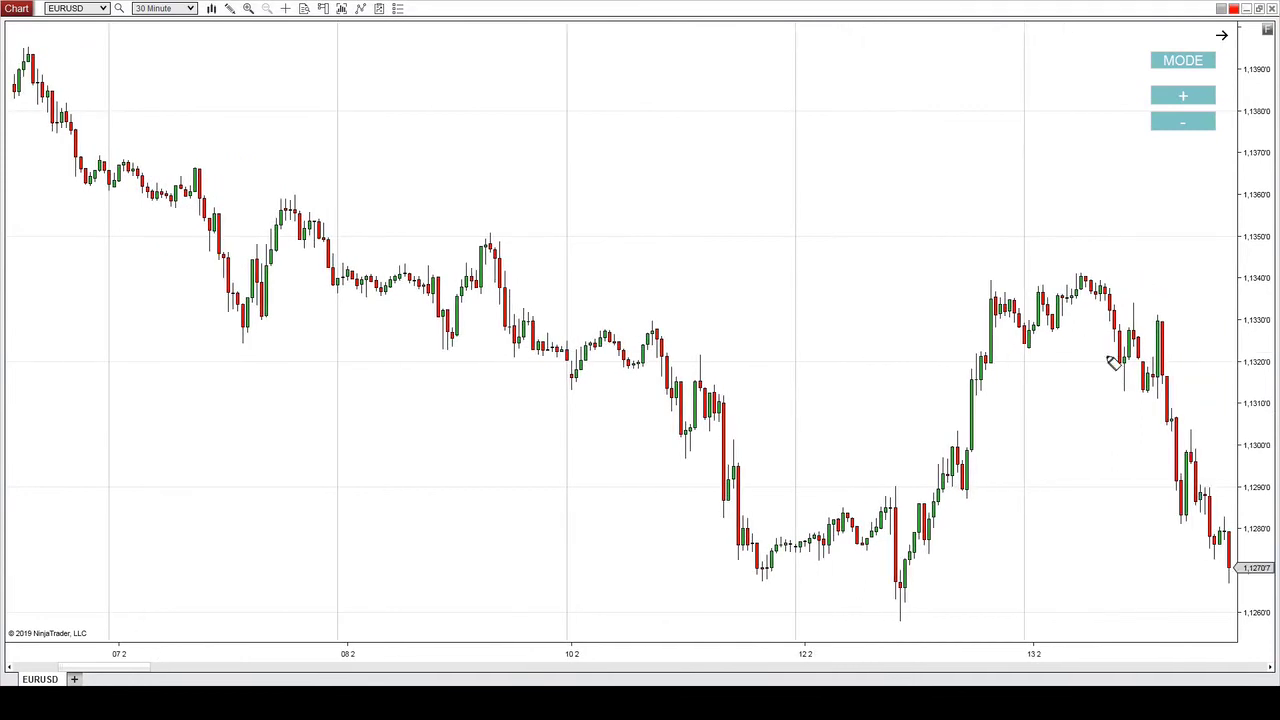
mouse_move(1114, 279)
mouse_down()
mouse_move(963, 323)
mouse_move(1120, 260)
mouse_move(1171, 274)
mouse_up()
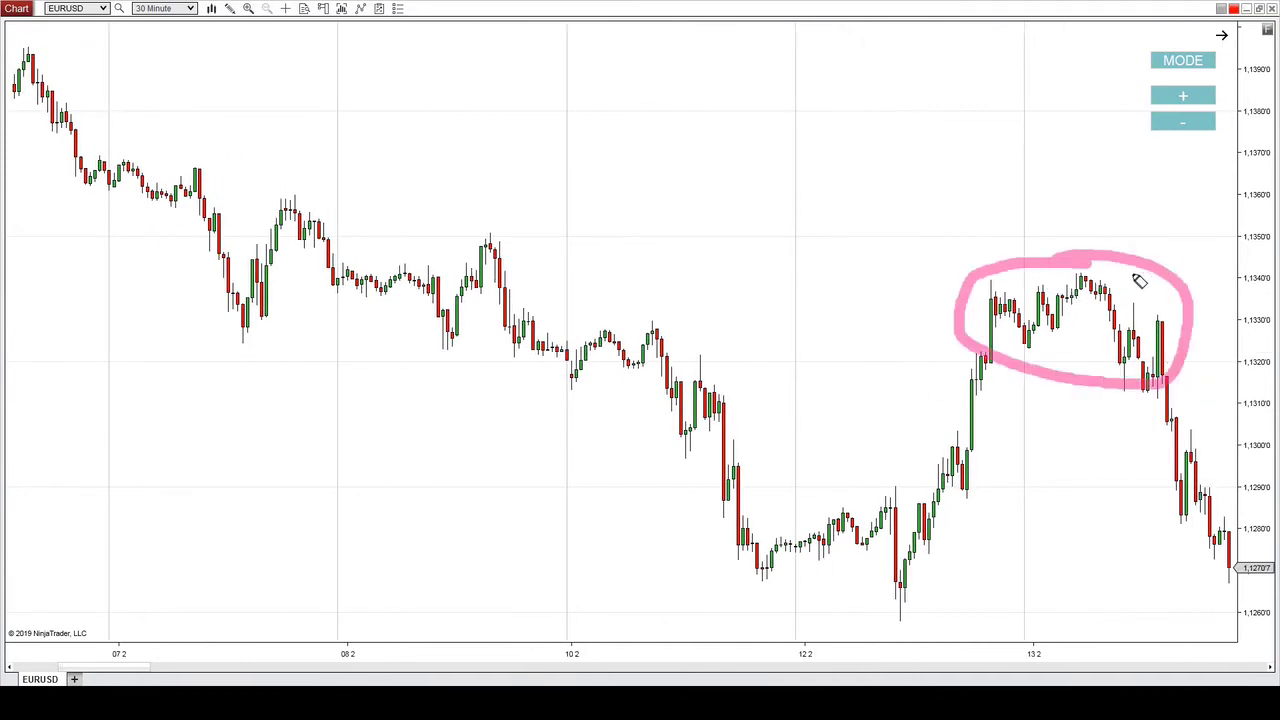
drag(1089, 486, 1000, 491)
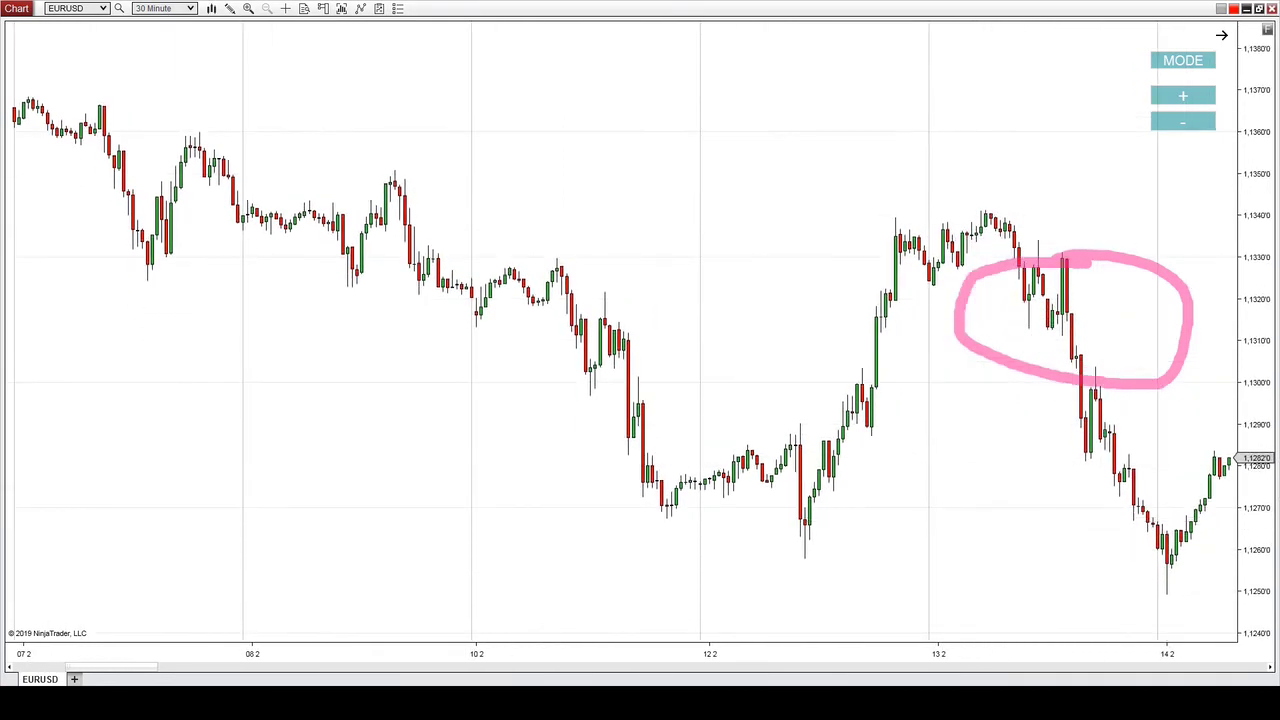
mouse_move(990, 228)
mouse_down()
mouse_move(1065, 318)
mouse_move(1145, 517)
mouse_up()
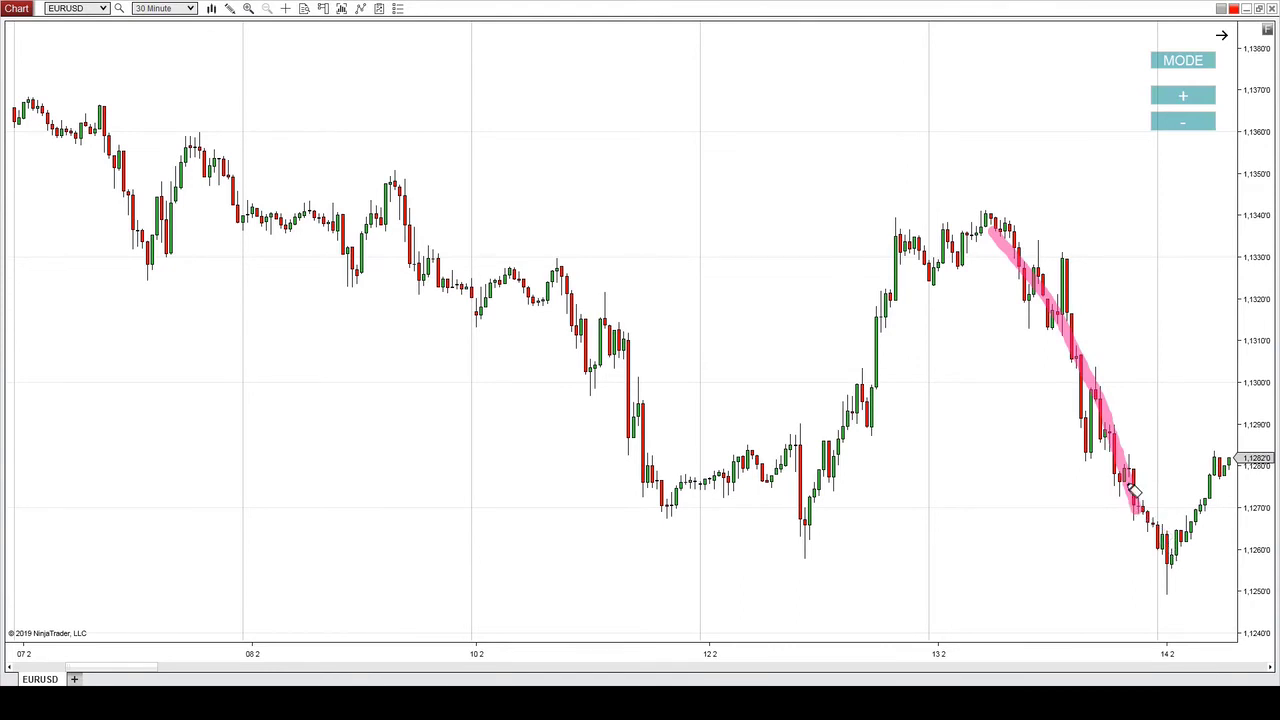
mouse_move(1150, 532)
mouse_down()
mouse_move(1185, 566)
mouse_move(1213, 498)
mouse_up()
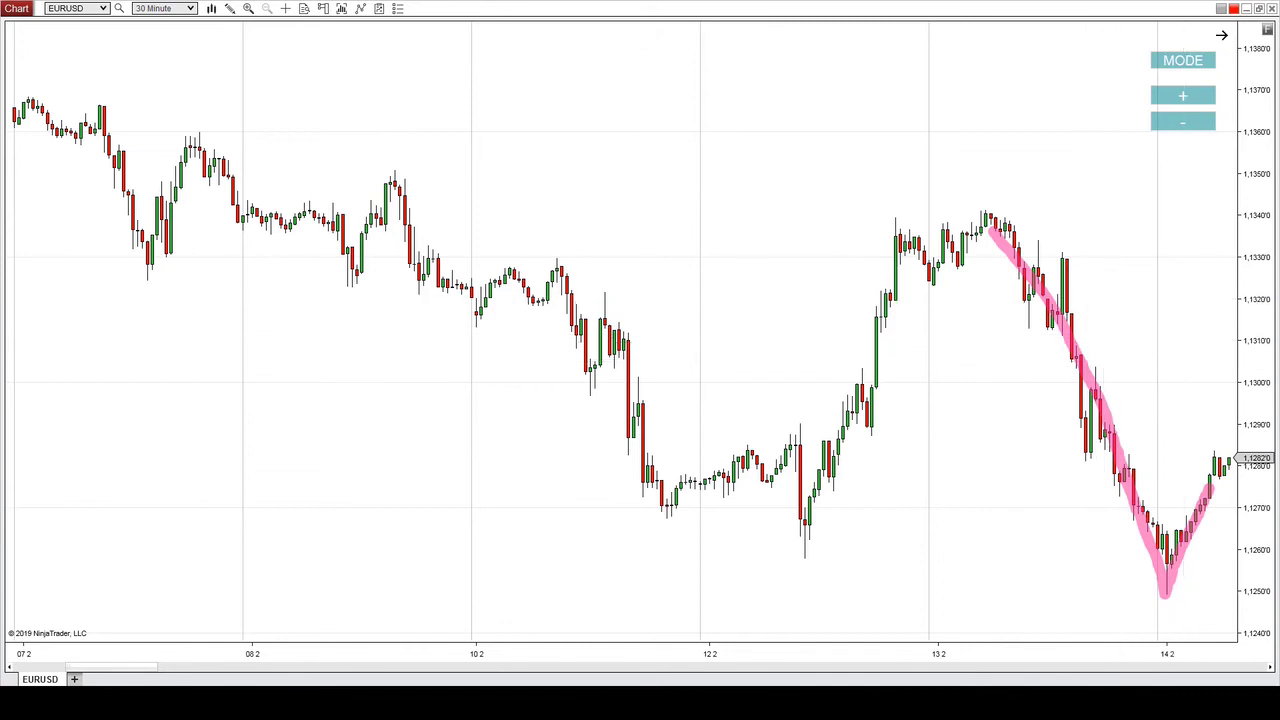
- Trace the two V-shaped lows and the swing high between them on 14.2, and clear the markings
drag(1155, 357, 1090, 357)
mouse_move(1122, 504)
mouse_down()
mouse_move(1168, 432)
mouse_move(1188, 500)
mouse_move(1172, 536)
mouse_up()
drag(1190, 587, 1224, 512)
mouse_move(1055, 492)
mouse_down()
mouse_move(1090, 590)
mouse_move(1124, 542)
mouse_up()
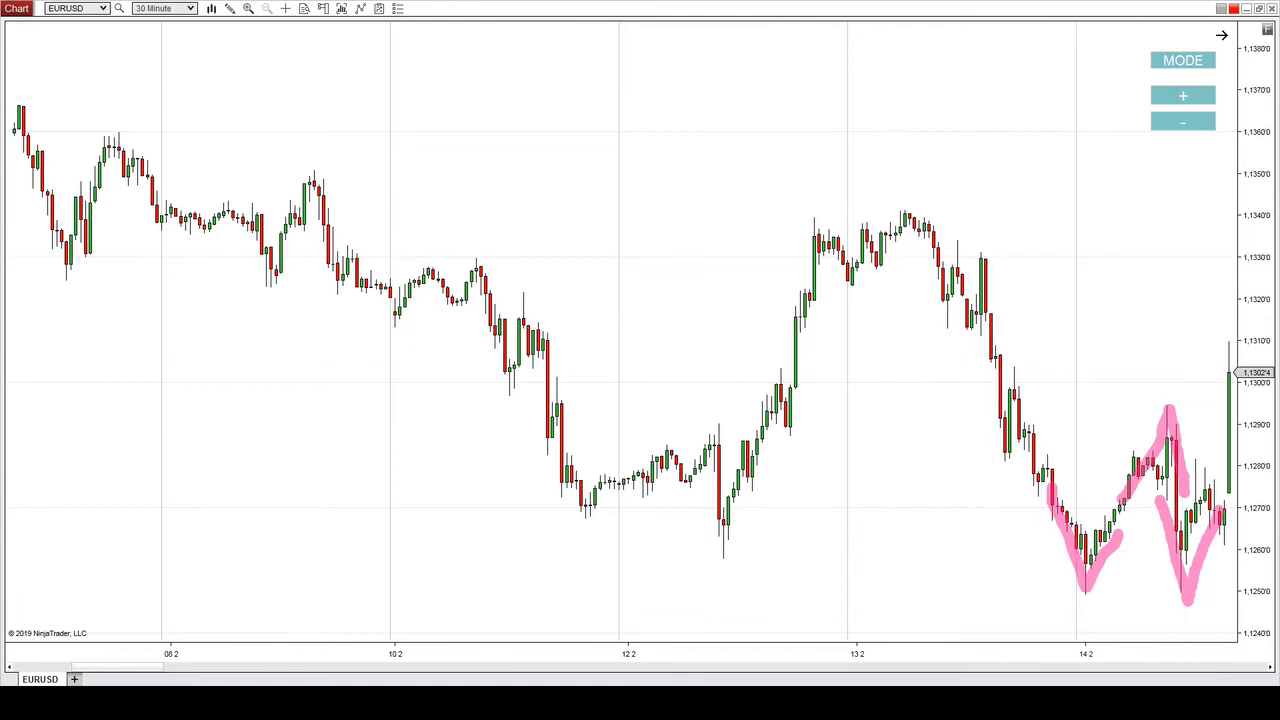
key(Escape)
- Outline the 14.2 to 15.2 trading range, trace its alternating swing highs and lows, and clear the markings
drag(1140, 357, 877, 340)
mouse_move(826, 408)
mouse_down()
mouse_move(1117, 414)
mouse_move(1157, 509)
mouse_move(915, 552)
mouse_move(832, 412)
mouse_up()
mouse_move(884, 484)
mouse_down()
mouse_move(927, 470)
mouse_move(916, 492)
mouse_move(947, 606)
mouse_move(962, 516)
mouse_up()
drag(972, 430, 1000, 408)
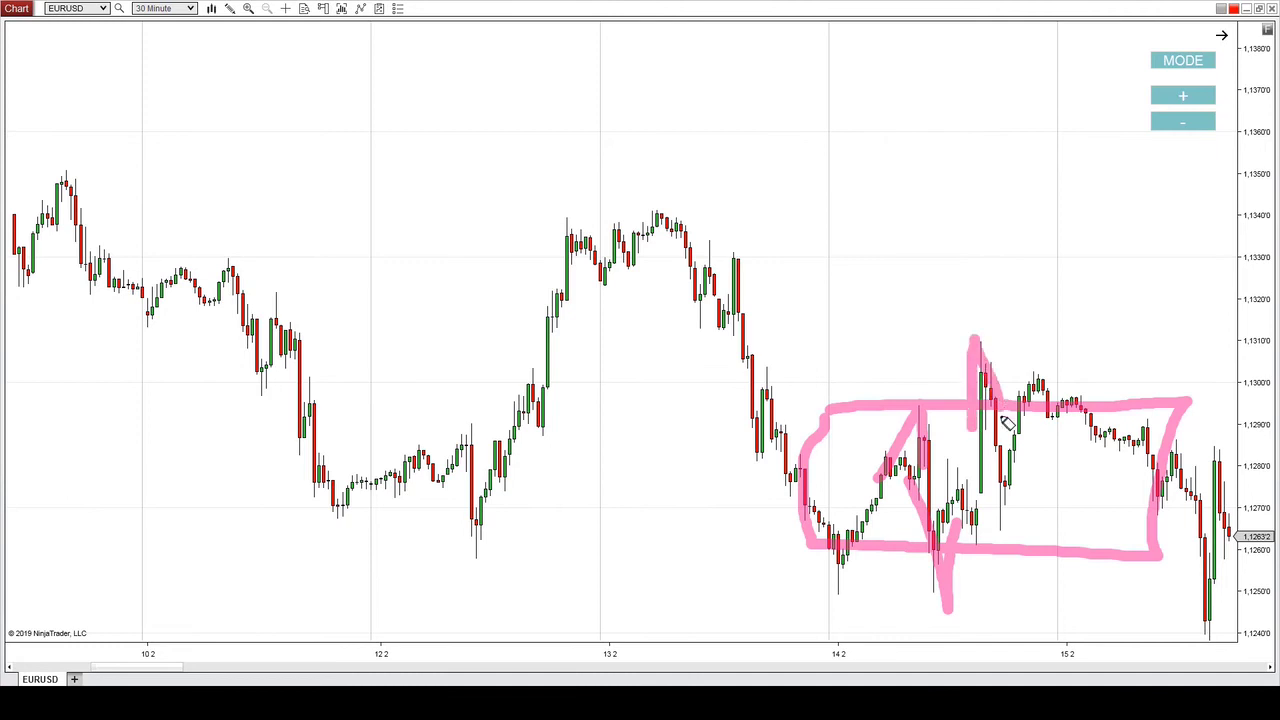
drag(1000, 468, 1045, 424)
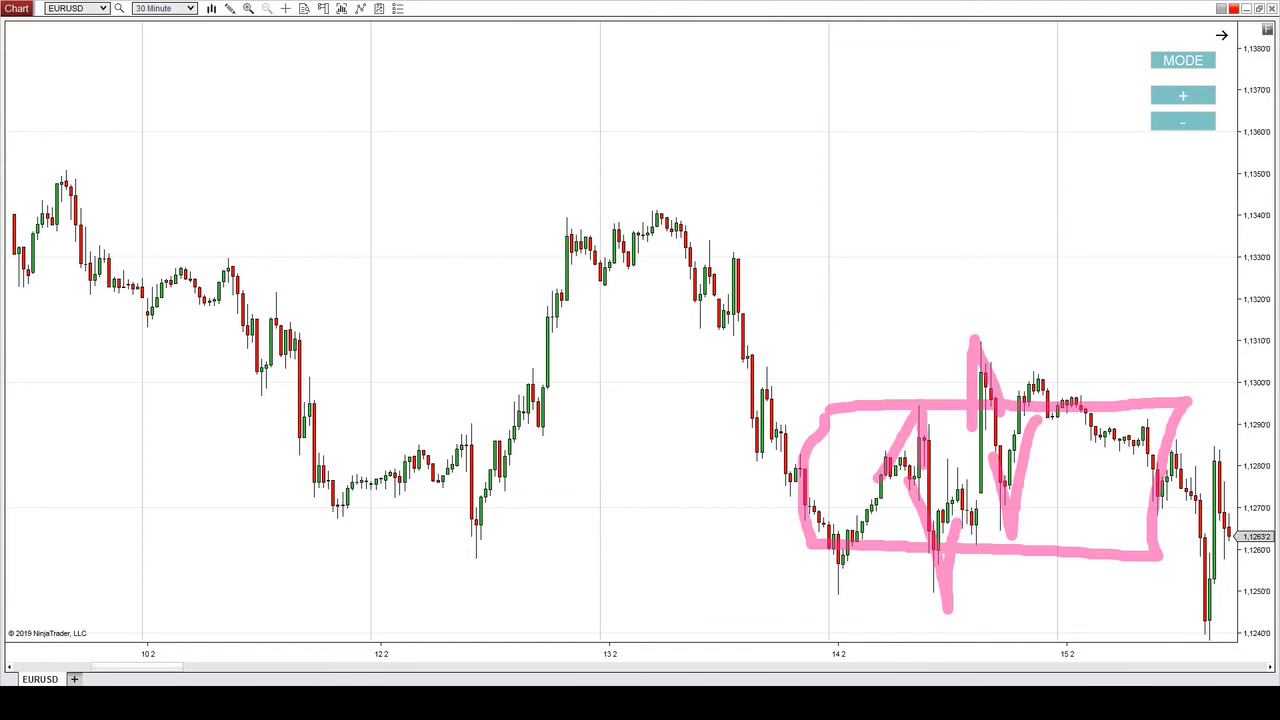
key(Escape)
- Trace the deep V-shaped low before 17.2 with an upward arrow along the following rally, and clear the markings
drag(1080, 294, 835, 314)
mouse_move(925, 462)
mouse_down()
mouse_move(977, 644)
mouse_move(1020, 455)
mouse_up()
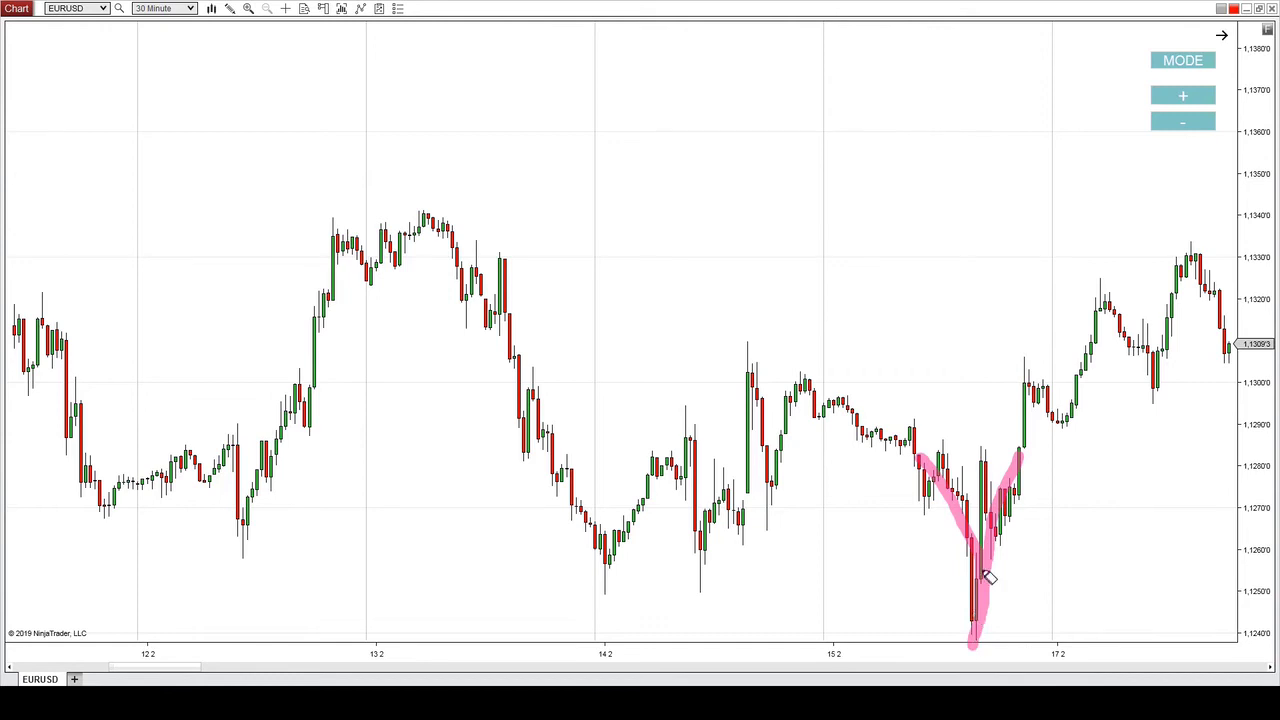
mouse_move(1012, 480)
mouse_down()
mouse_move(1057, 380)
mouse_move(1160, 260)
mouse_up()
drag(1082, 278, 1162, 302)
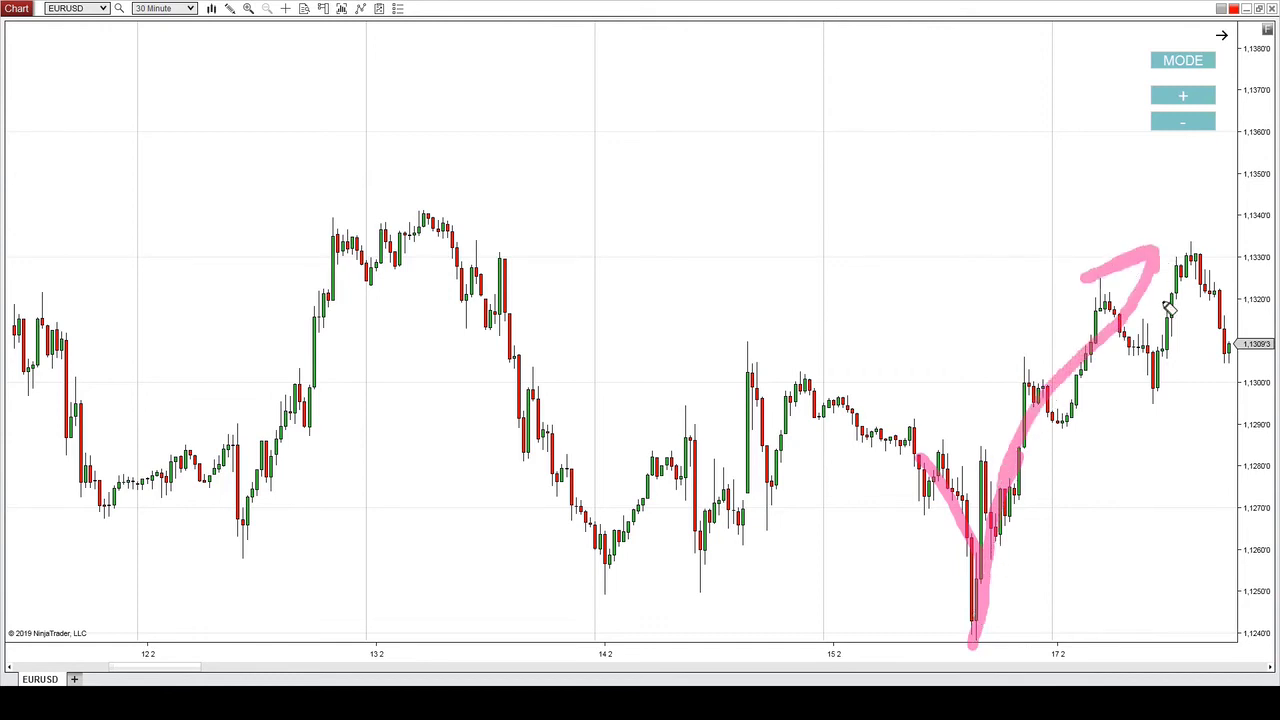
key(Escape)
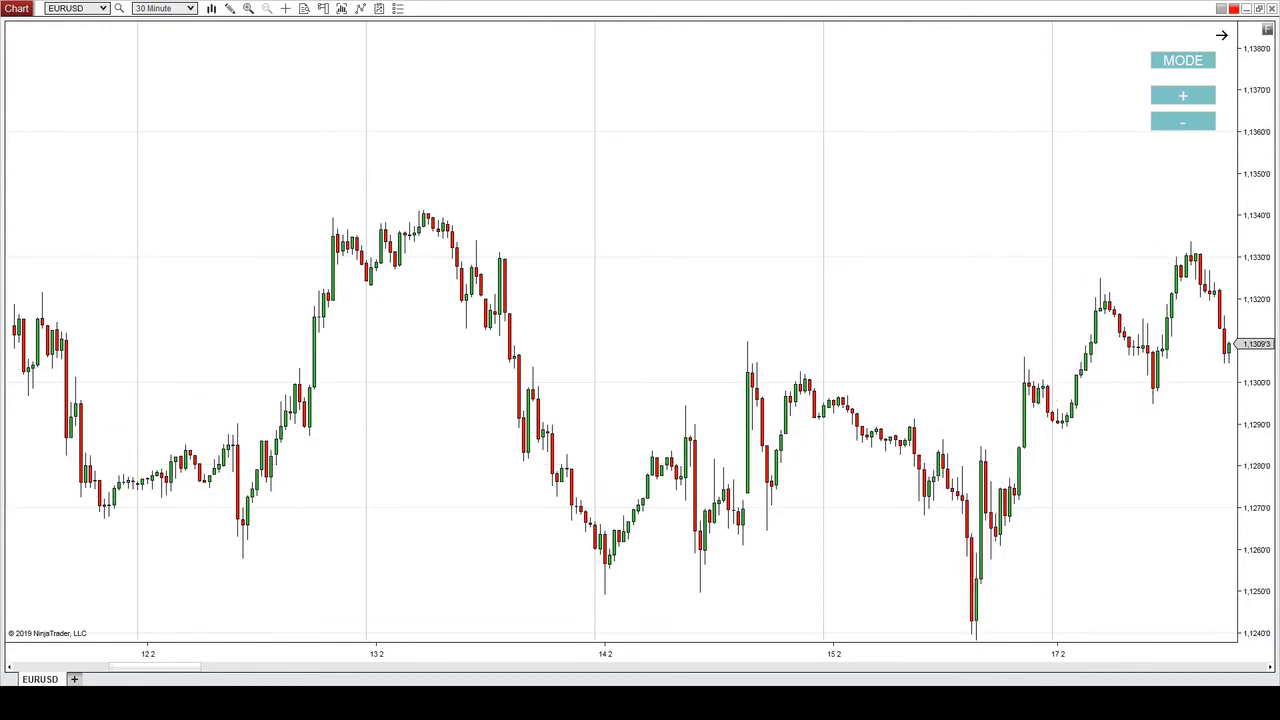
- Trace the two rising swing highs on 17.2, and clear them while advancing to the candles after 19.2
mouse_move(1084, 354)
mouse_down()
mouse_move(1097, 288)
mouse_move(1140, 350)
mouse_move(1200, 268)
mouse_move(1226, 316)
mouse_up()
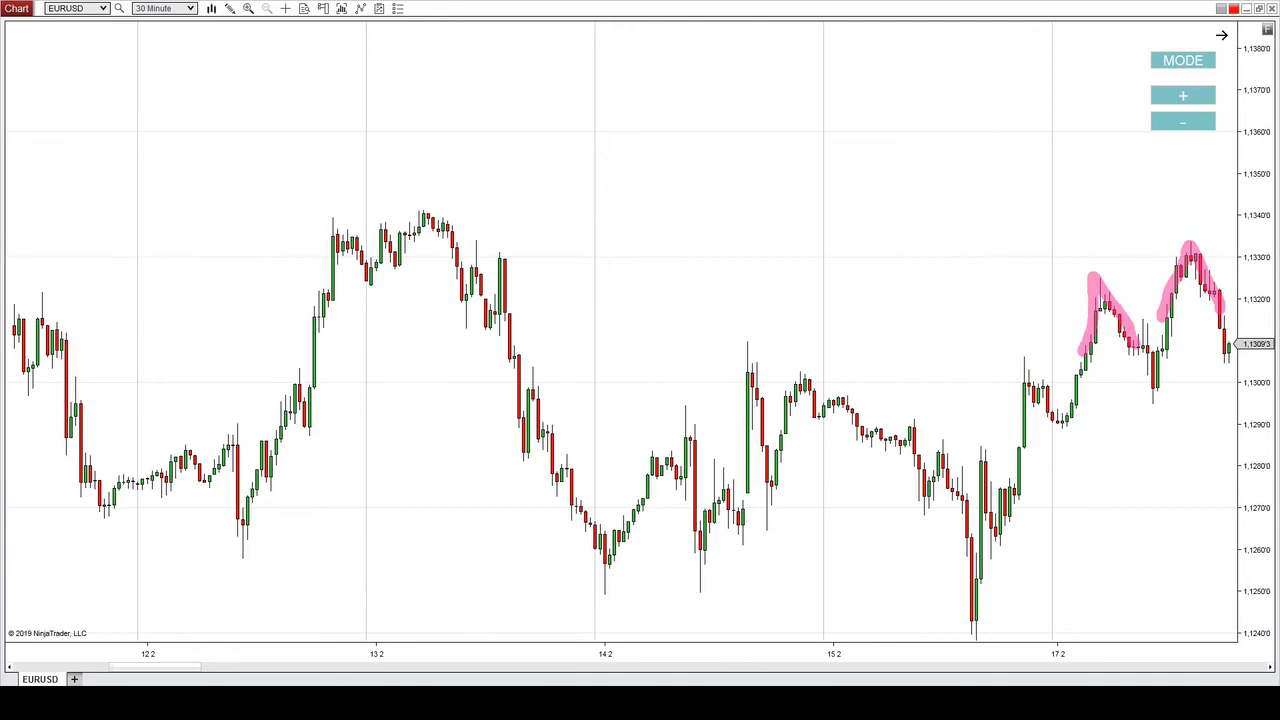
drag(1034, 223, 960, 240)
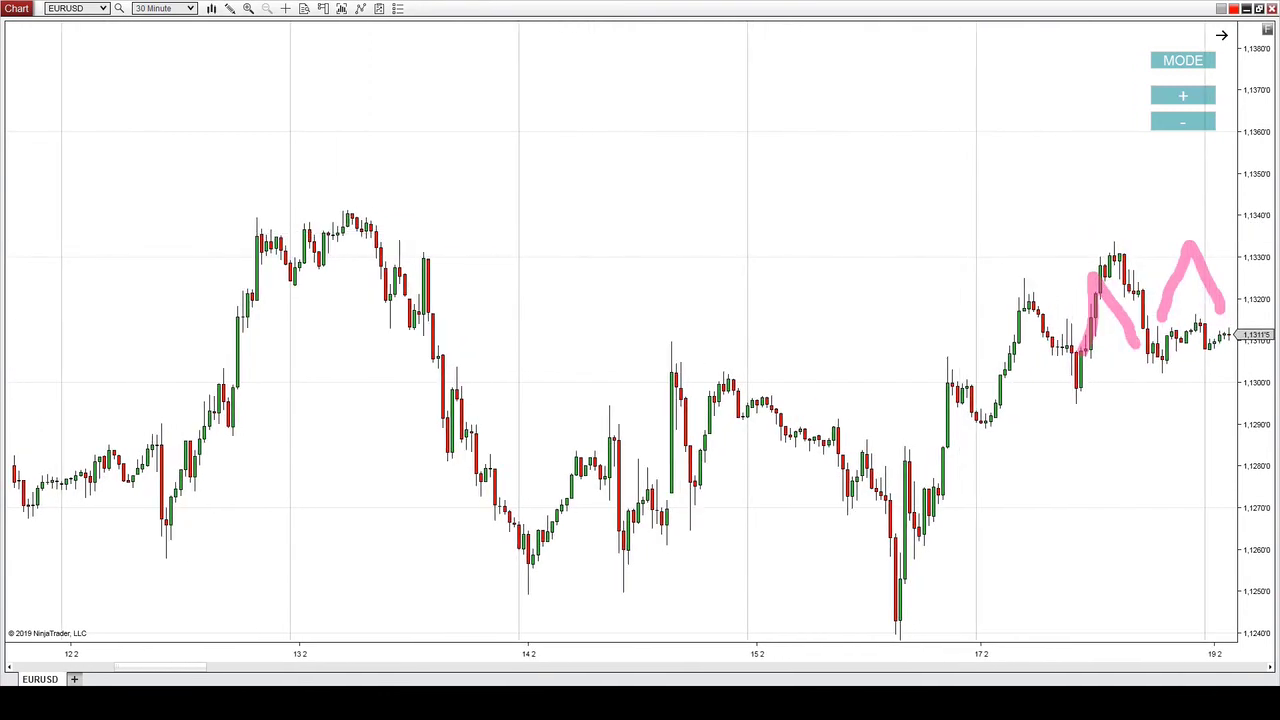
drag(1074, 466, 985, 482)
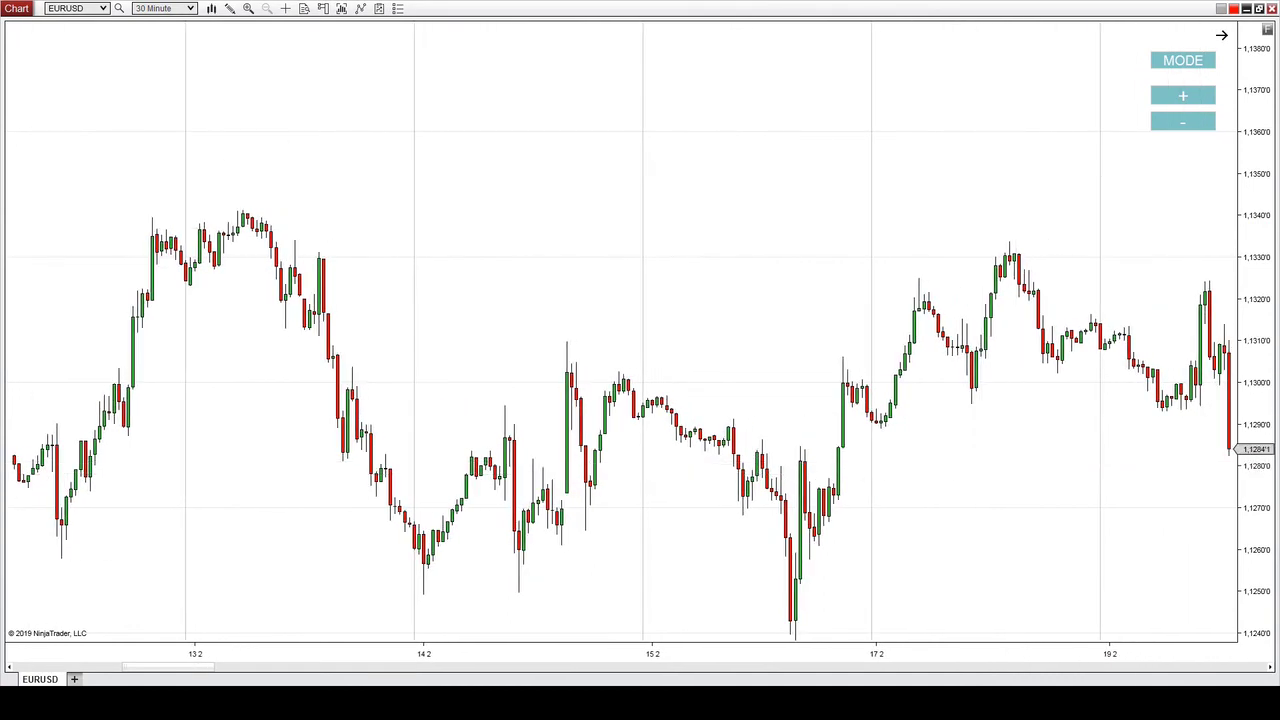
- Outline the 17.2 to 19.2 range, trace the rally into it and its two swing highs, and clear the markings
mouse_move(850, 271)
mouse_down()
mouse_move(1189, 277)
mouse_move(1223, 337)
mouse_move(1200, 393)
mouse_up()
mouse_move(1070, 400)
mouse_down()
mouse_move(857, 366)
mouse_move(851, 280)
mouse_up()
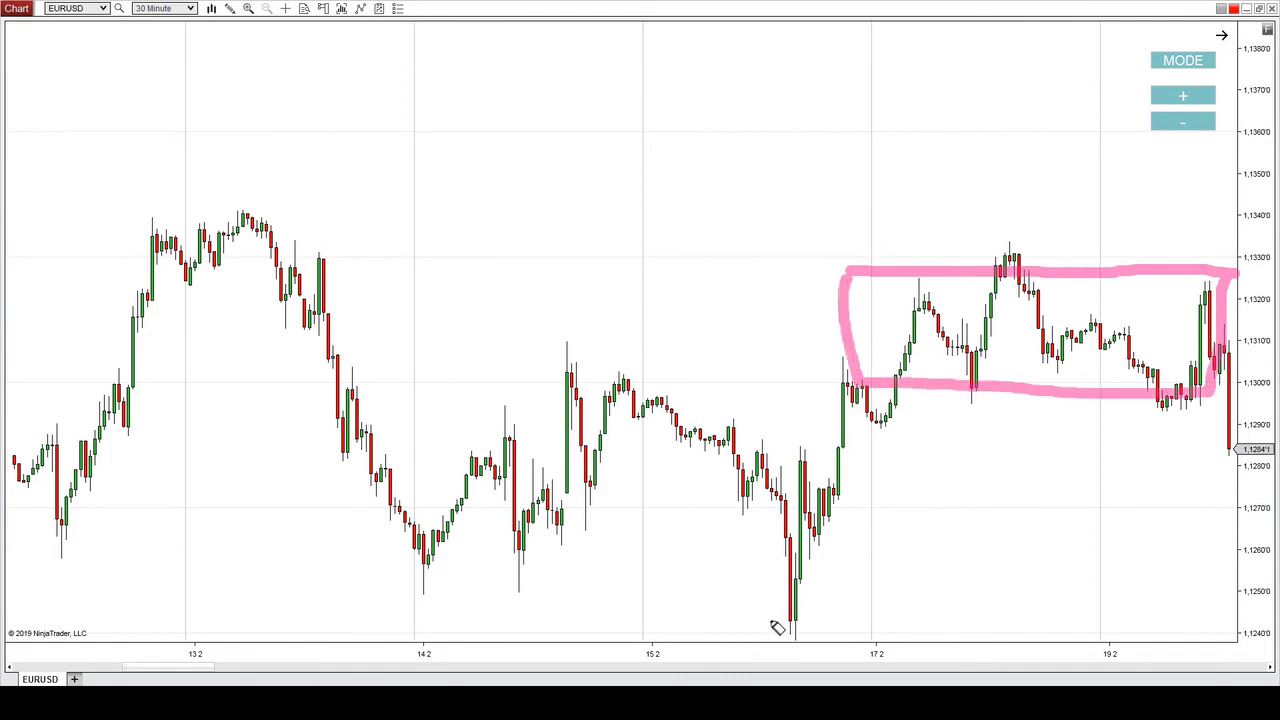
drag(778, 615, 972, 283)
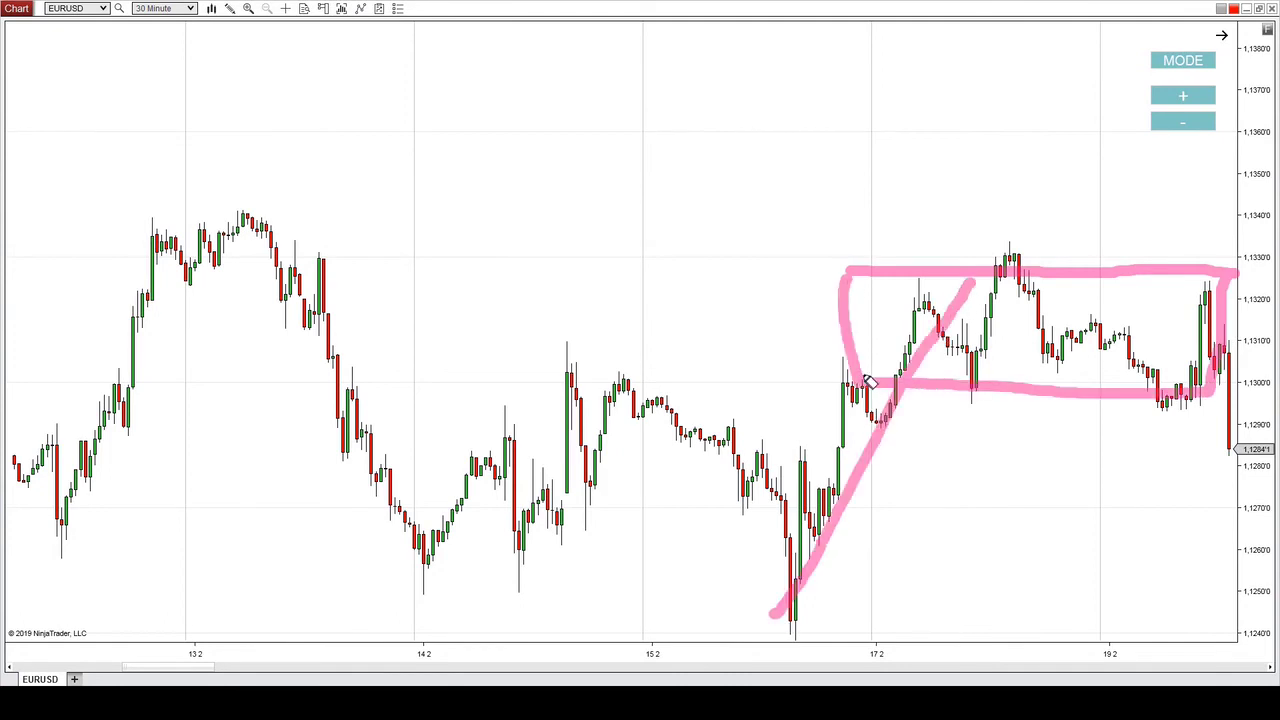
mouse_move(884, 368)
mouse_down()
mouse_move(916, 279)
mouse_move(985, 332)
mouse_move(1022, 262)
mouse_move(1041, 325)
mouse_move(1066, 310)
mouse_up()
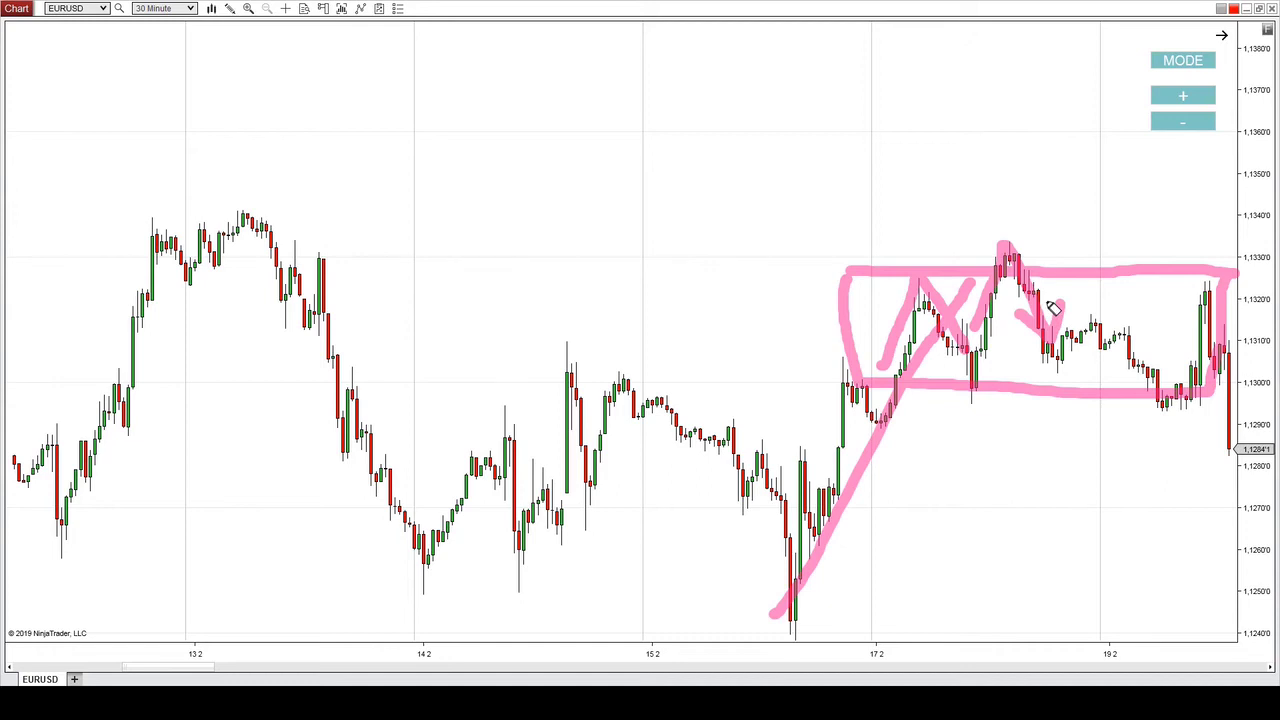
key(Escape)
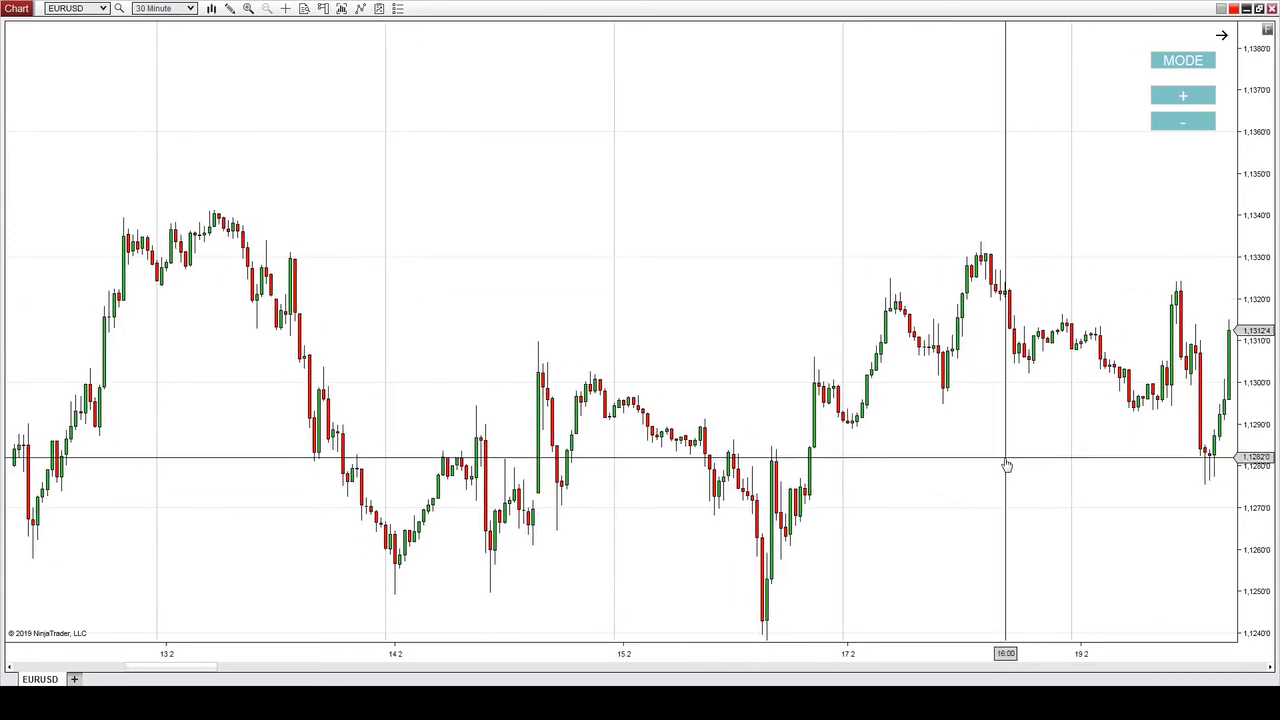
- Trace the V-shaped low on 19.2, mark the two 17.2 highs and the latest high, and clear the markings
mouse_move(1158, 293)
mouse_down()
mouse_move(1188, 485)
mouse_move(1230, 268)
mouse_up()
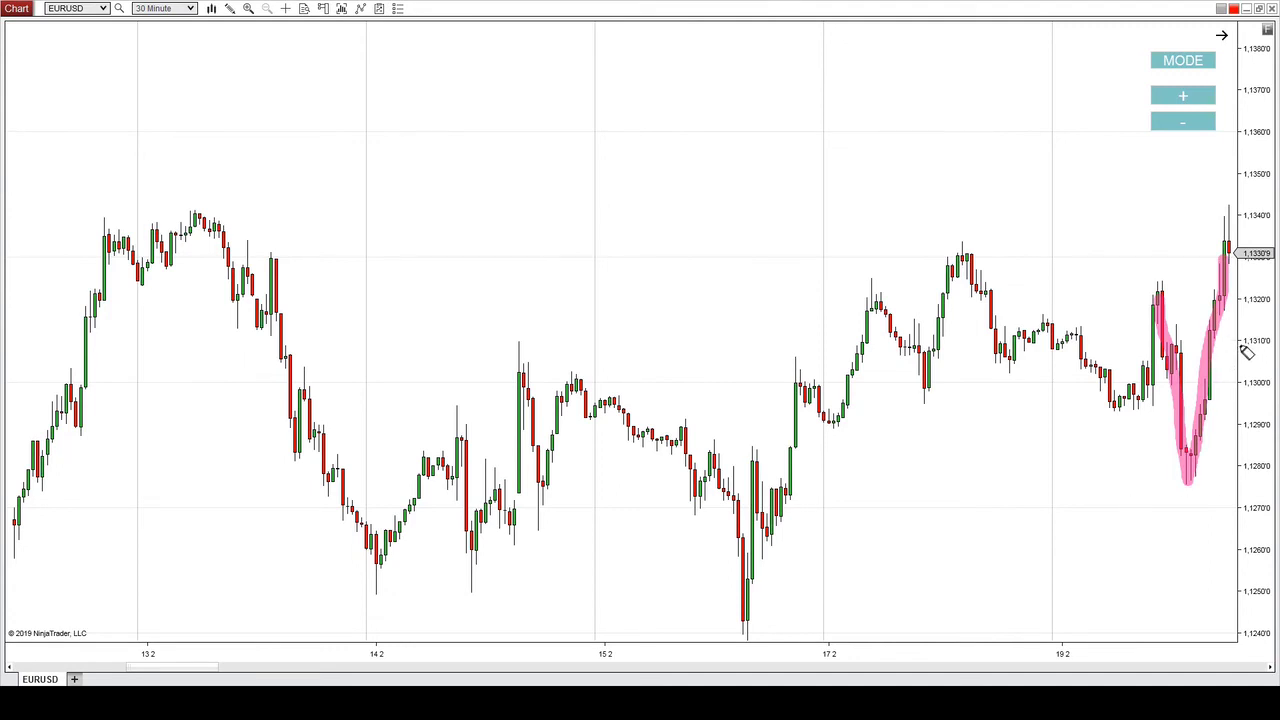
mouse_move(900, 285)
mouse_down()
mouse_move(843, 303)
mouse_move(894, 280)
mouse_up()
mouse_move(968, 245)
mouse_down()
mouse_move(954, 330)
mouse_move(975, 235)
mouse_up()
mouse_move(1222, 274)
mouse_down()
mouse_move(1080, 449)
mouse_move(1245, 297)
mouse_up()
key(Escape)
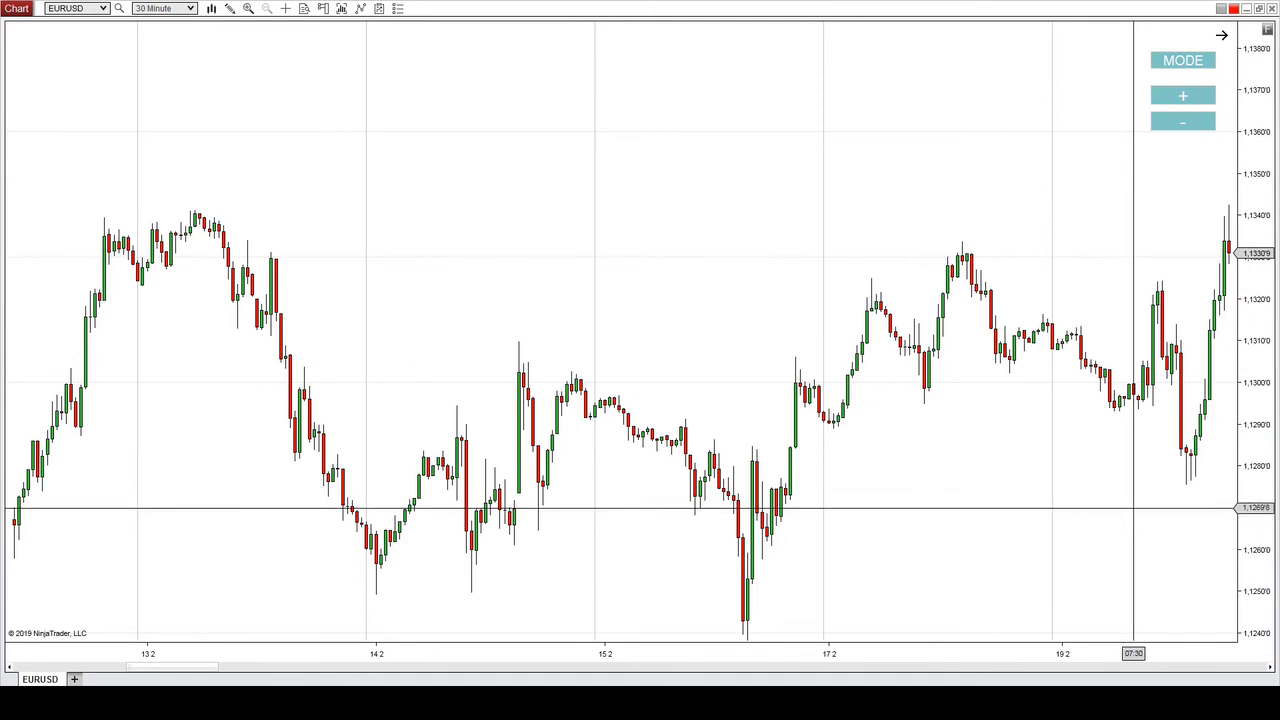
- Draw an upward arrow along the 19.2 rally and trace the V-shaped low beneath it, and clear the markings
drag(1131, 505, 1000, 543)
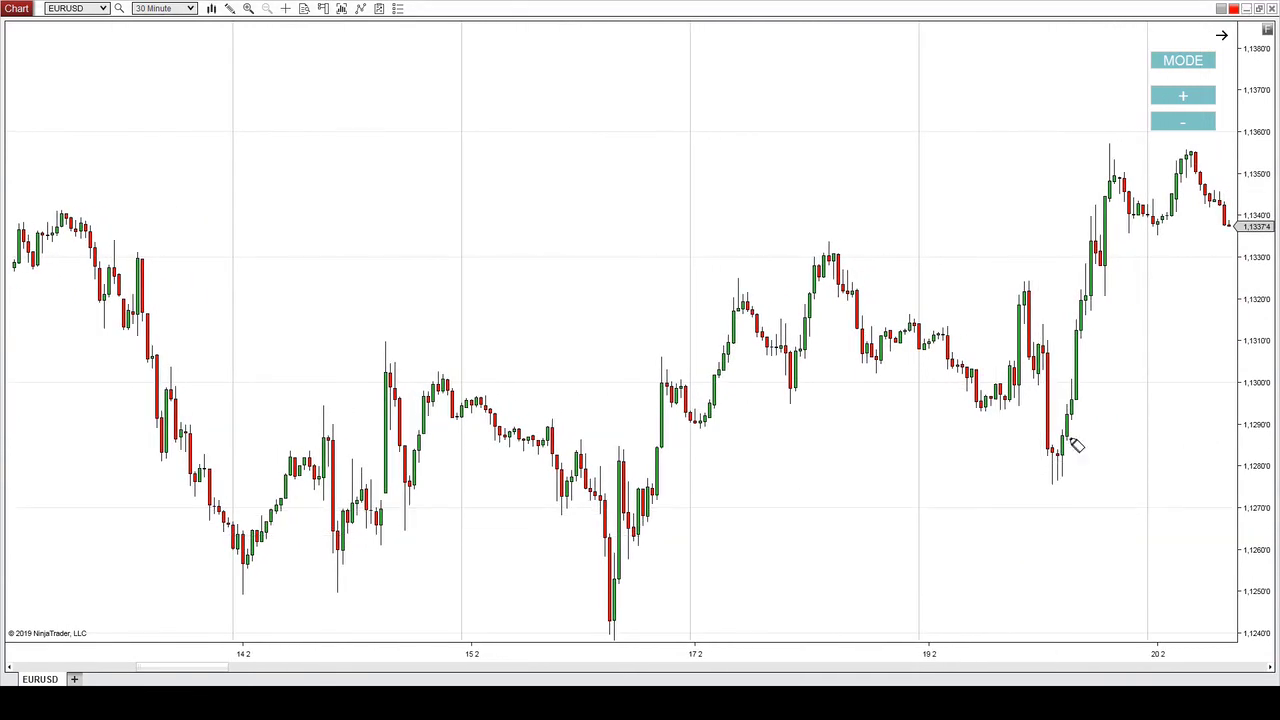
mouse_move(1078, 382)
mouse_down()
mouse_move(1148, 156)
mouse_move(1156, 194)
mouse_up()
drag(1046, 375, 1074, 384)
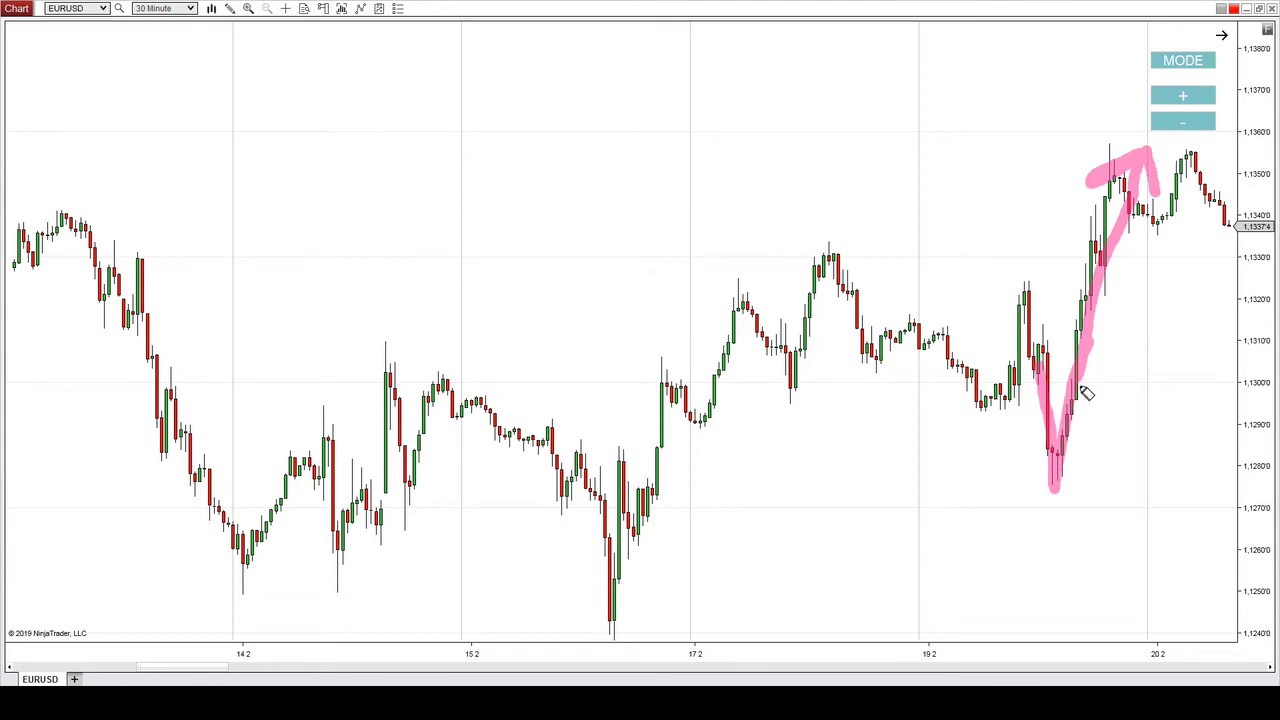
key(Escape)
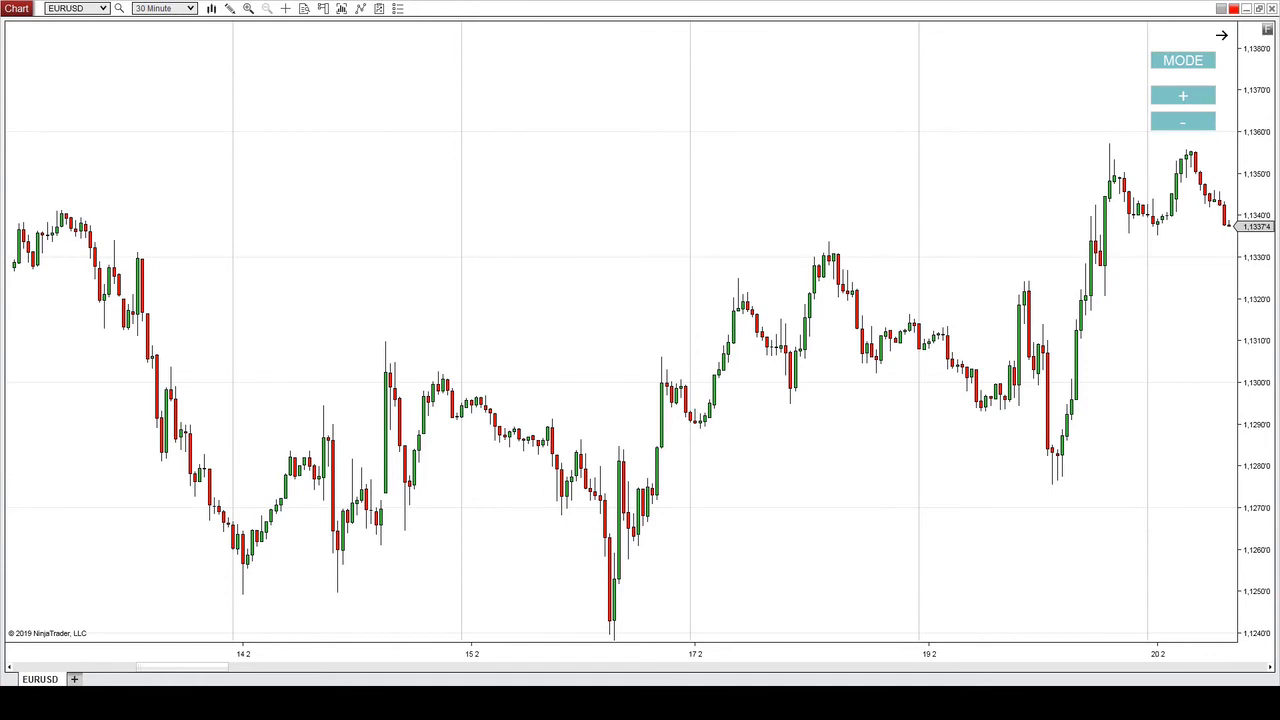
- Trace the two swing highs on 17.2 and the high on 19.2, and place a horizontal line just below 1,1330
mouse_move(708, 380)
mouse_down()
mouse_move(738, 286)
mouse_move(792, 385)
mouse_move(796, 335)
mouse_up()
drag(828, 280, 861, 341)
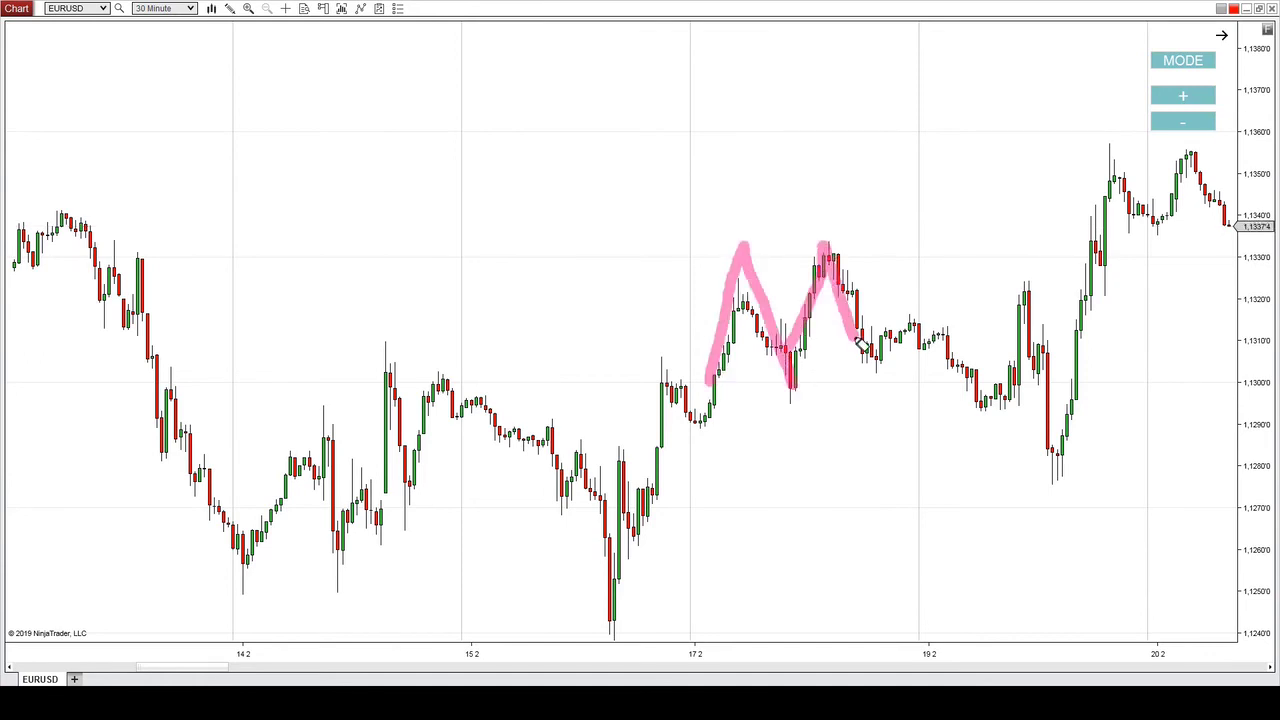
mouse_move(995, 390)
mouse_down()
mouse_move(1029, 295)
mouse_move(1057, 400)
mouse_up()
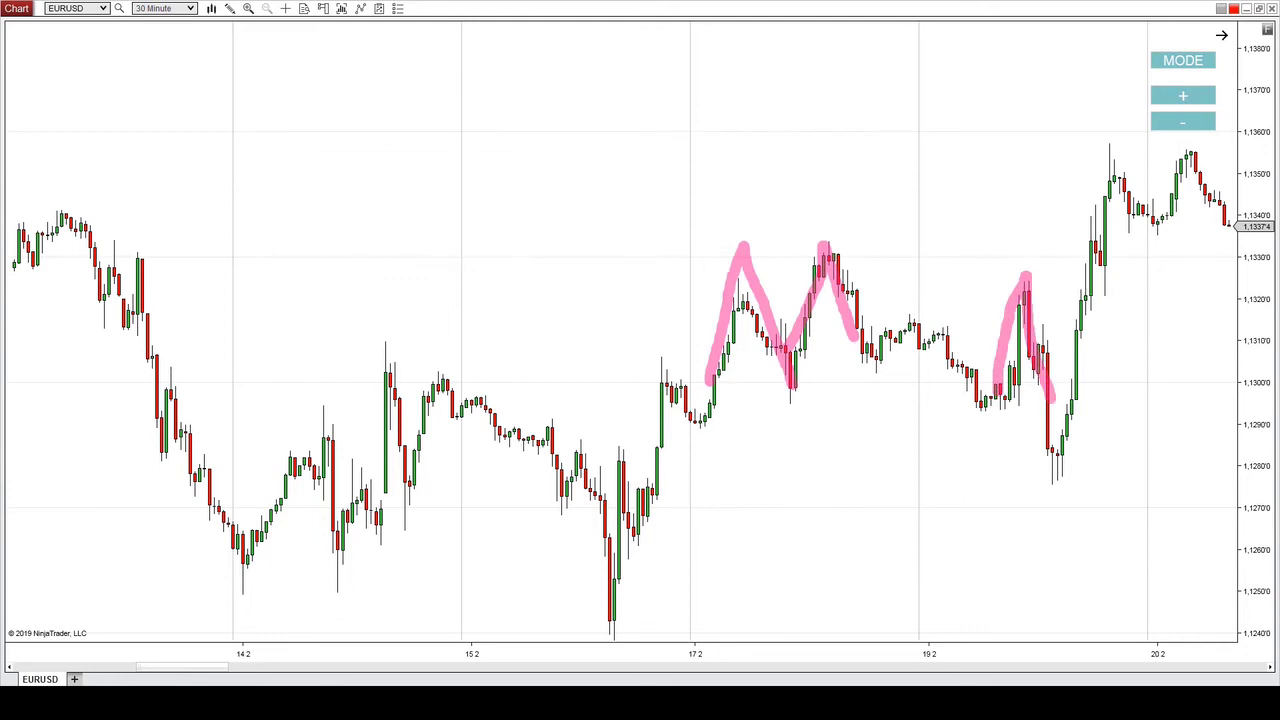
click(735, 266)
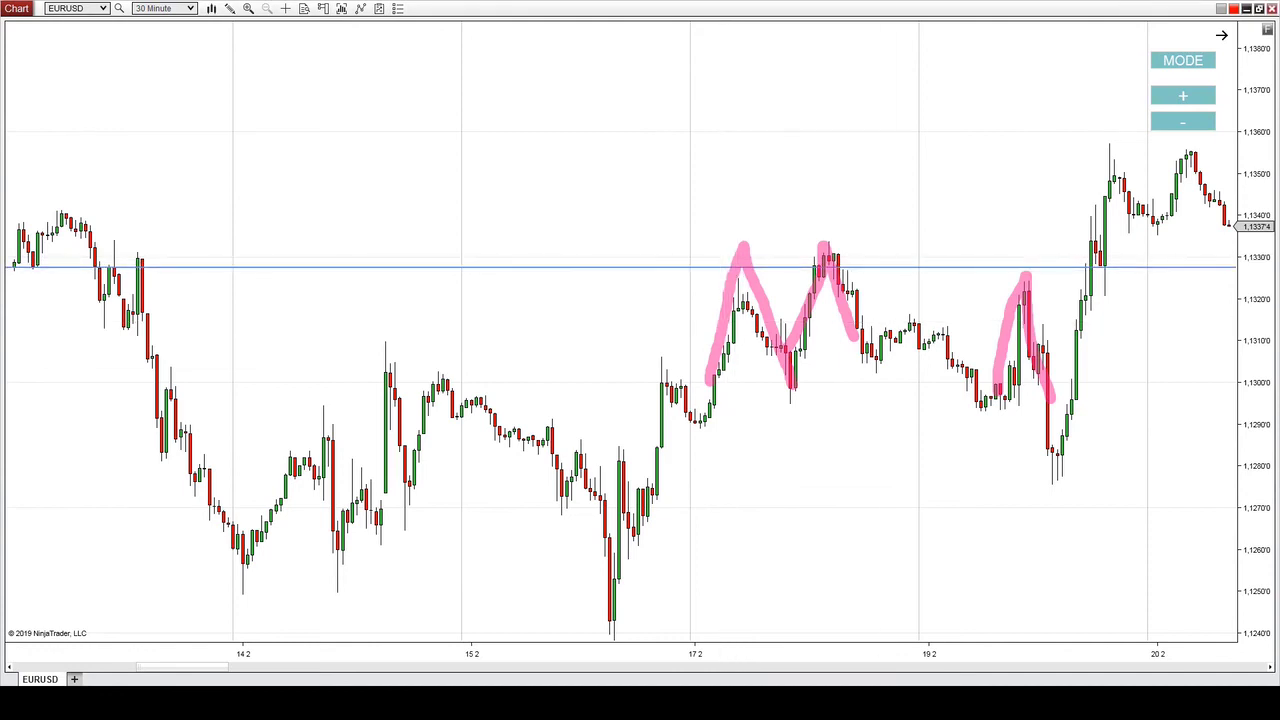
- Highlight the horizontal line in grey from 17.2 to 20.2 and label it R beneath and S above
drag(671, 277, 1238, 277)
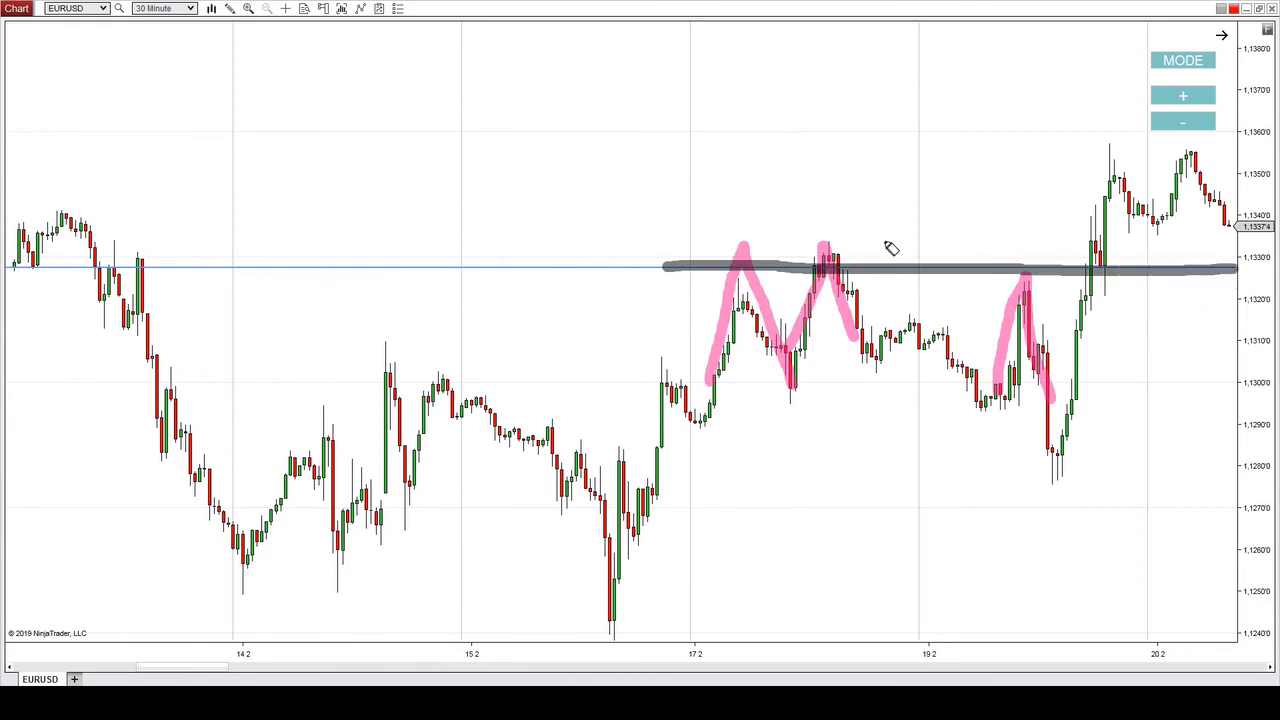
mouse_move(918, 287)
mouse_down()
mouse_move(921, 347)
mouse_move(946, 289)
mouse_move(962, 356)
mouse_up()
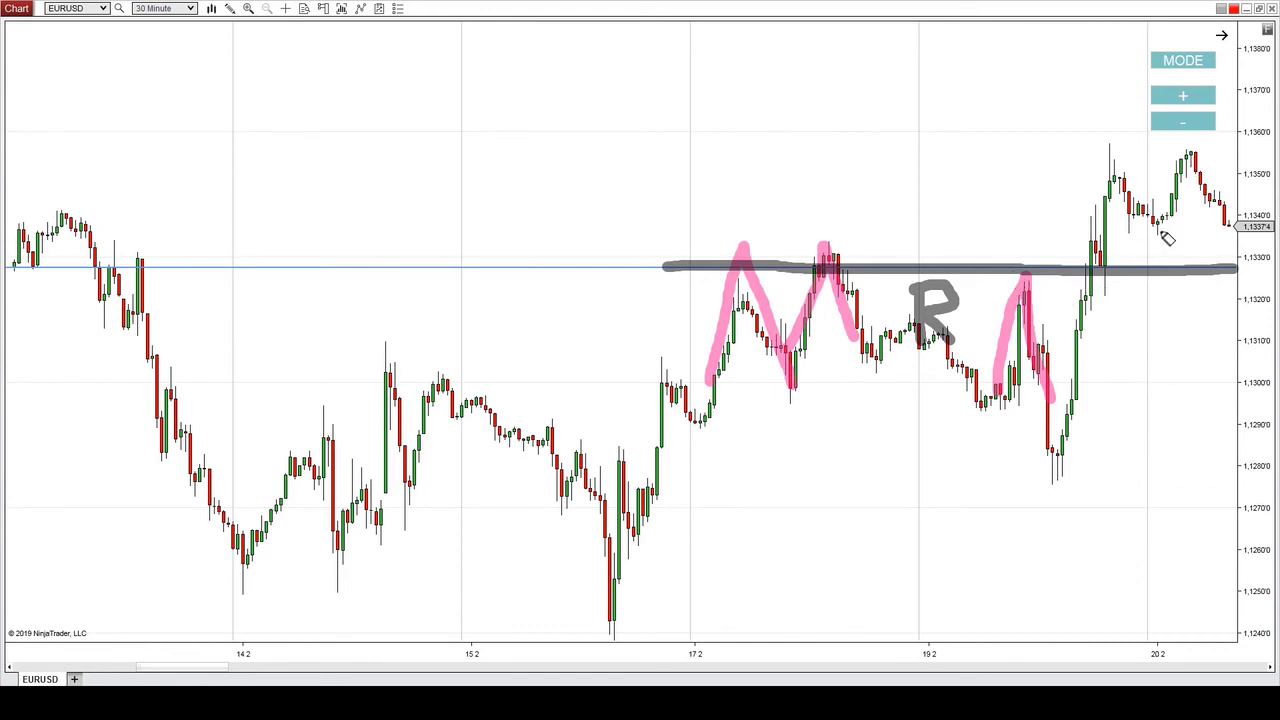
mouse_move(1080, 200)
mouse_down()
mouse_move(1056, 206)
mouse_move(1046, 248)
mouse_up()
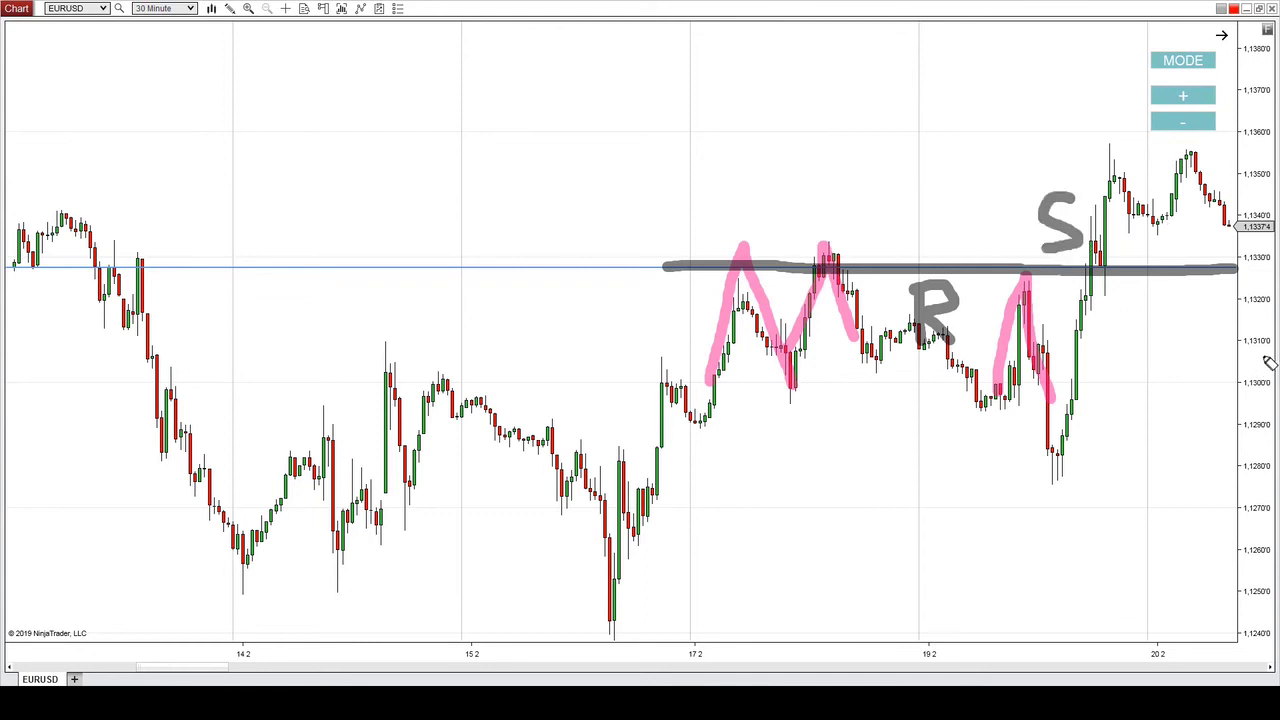
- Draw an upward arrow from the highlighted level to the 20.2 swing high, and clear the markings and the horizontal line
drag(1086, 523, 877, 529)
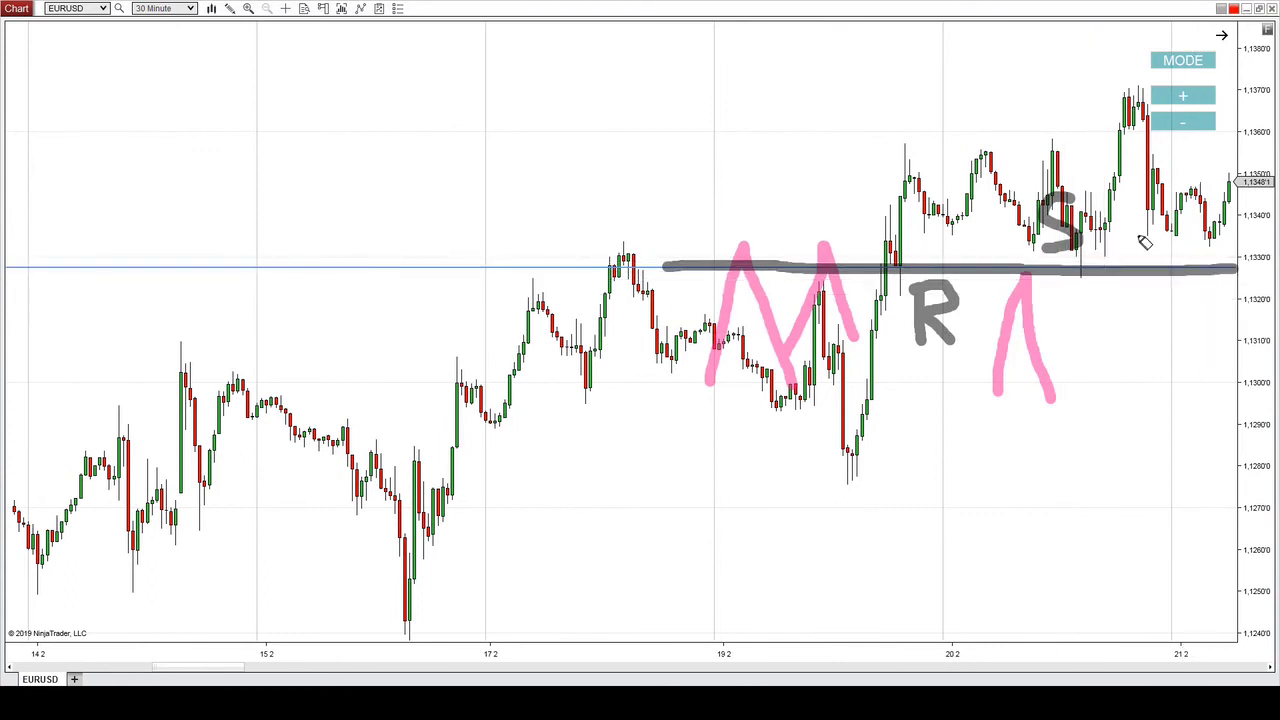
mouse_move(1080, 276)
mouse_down()
mouse_move(1124, 160)
mouse_move(1090, 118)
mouse_move(1140, 95)
mouse_move(1153, 148)
mouse_up()
mouse_move(1083, 276)
mouse_down()
mouse_move(1129, 106)
mouse_move(1105, 95)
mouse_move(1160, 150)
mouse_up()
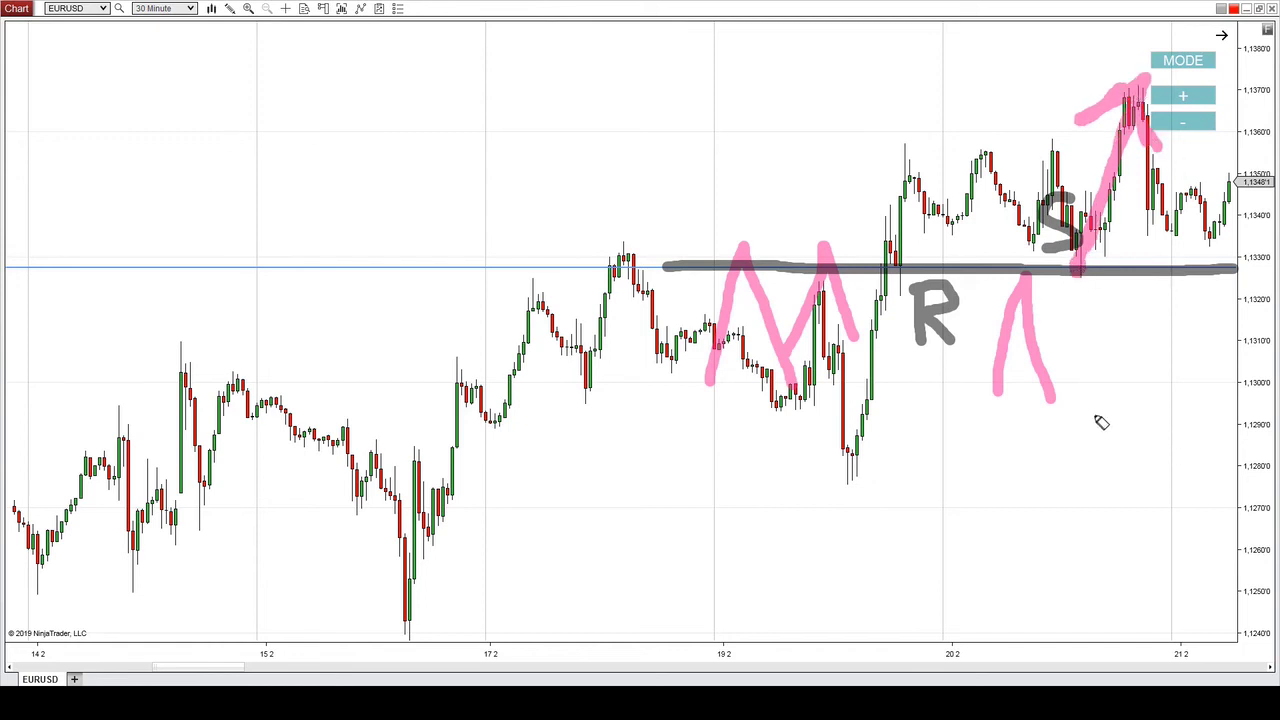
key(Escape)
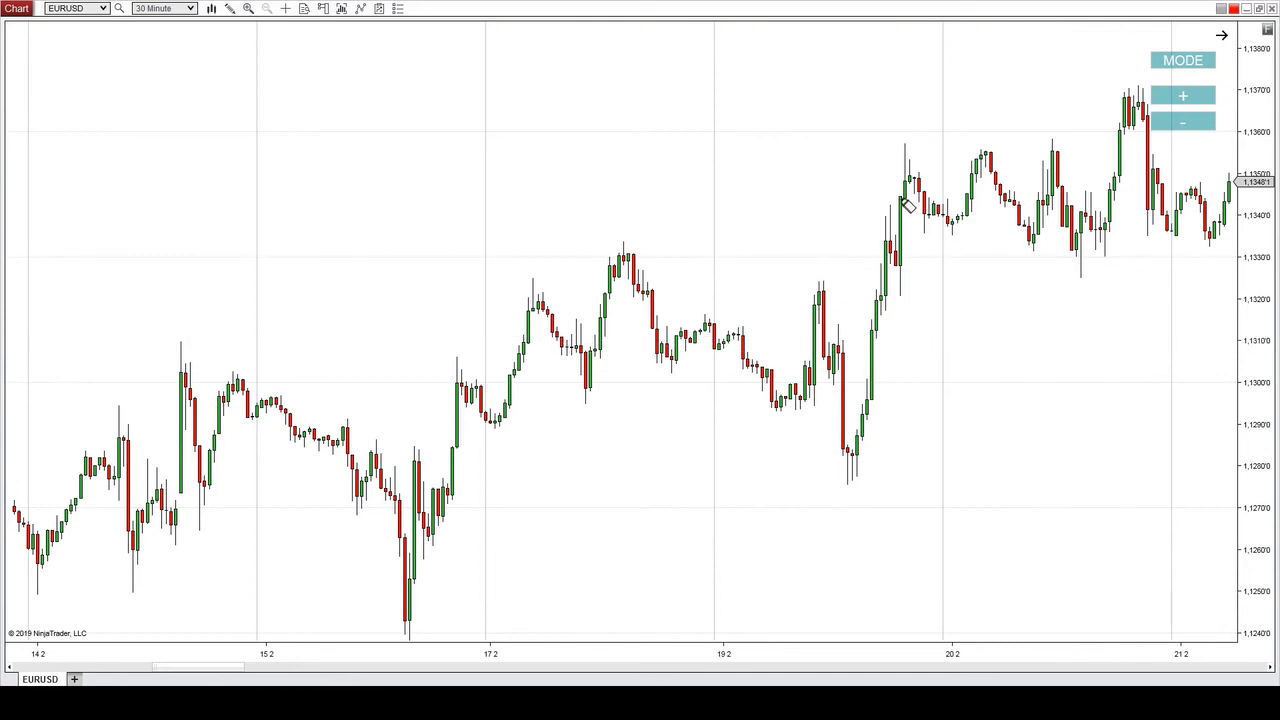
- Trace the four swing highs from late 19.2 through 20.2 and the V-shaped low between the last two, and clear the markings
mouse_move(905, 207)
mouse_down()
mouse_move(908, 141)
mouse_move(950, 207)
mouse_move(982, 160)
mouse_move(1018, 203)
mouse_move(1052, 140)
mouse_move(1080, 277)
mouse_move(1103, 218)
mouse_up()
drag(1112, 175, 1113, 145)
drag(1137, 98, 1155, 168)
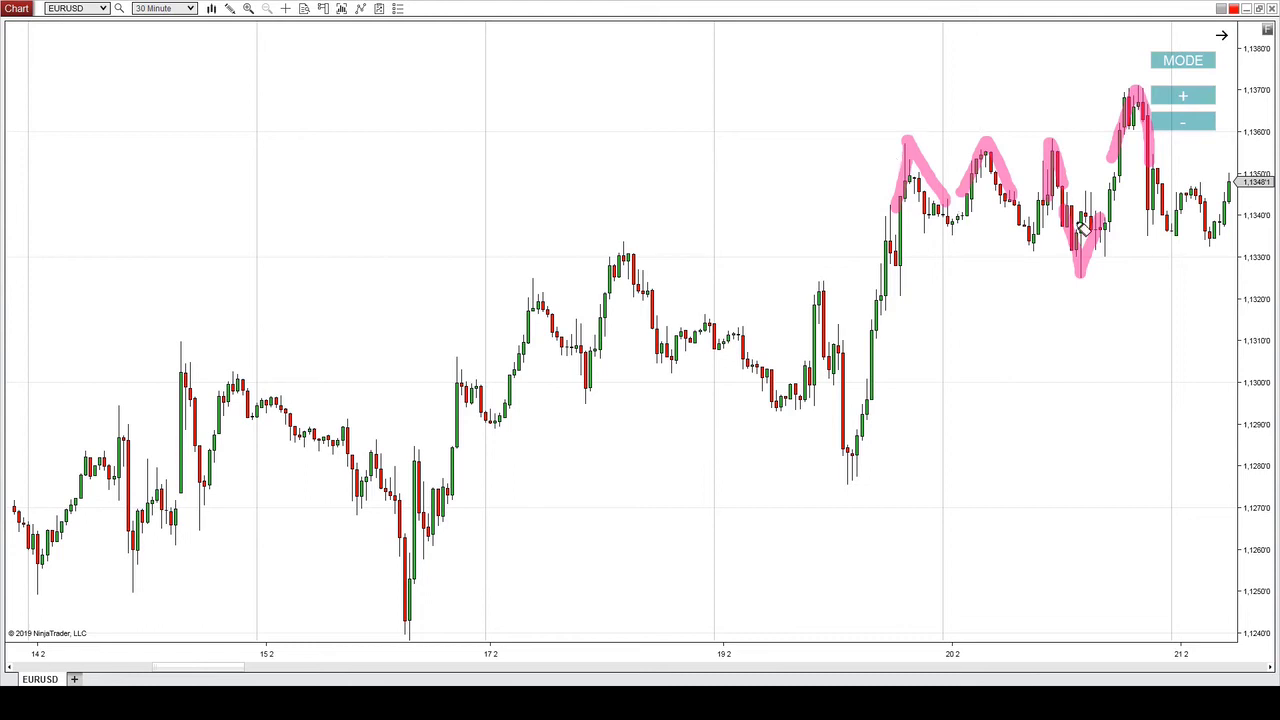
key(Escape)
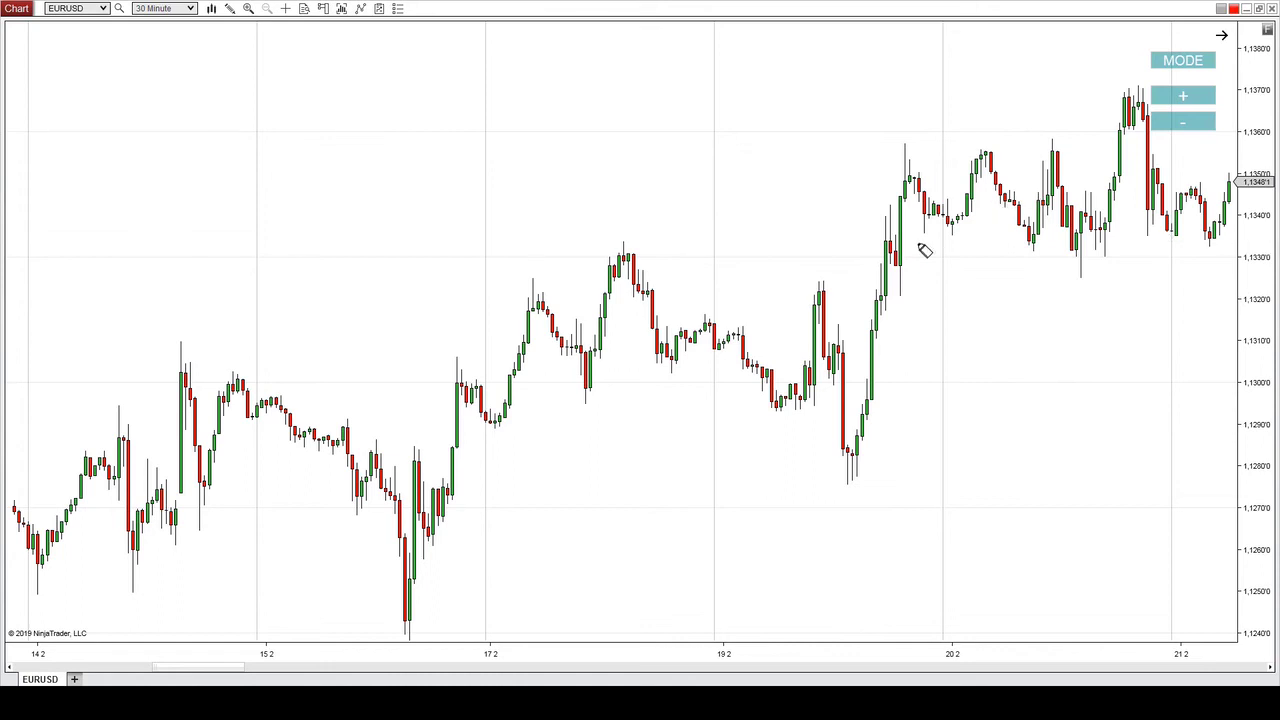
- Trace the late 19.2 high, mark the rally into it with a dotted stroke, circle the peak, and clear the markings
mouse_move(897, 256)
mouse_down()
mouse_move(908, 150)
mouse_move(950, 232)
mouse_up()
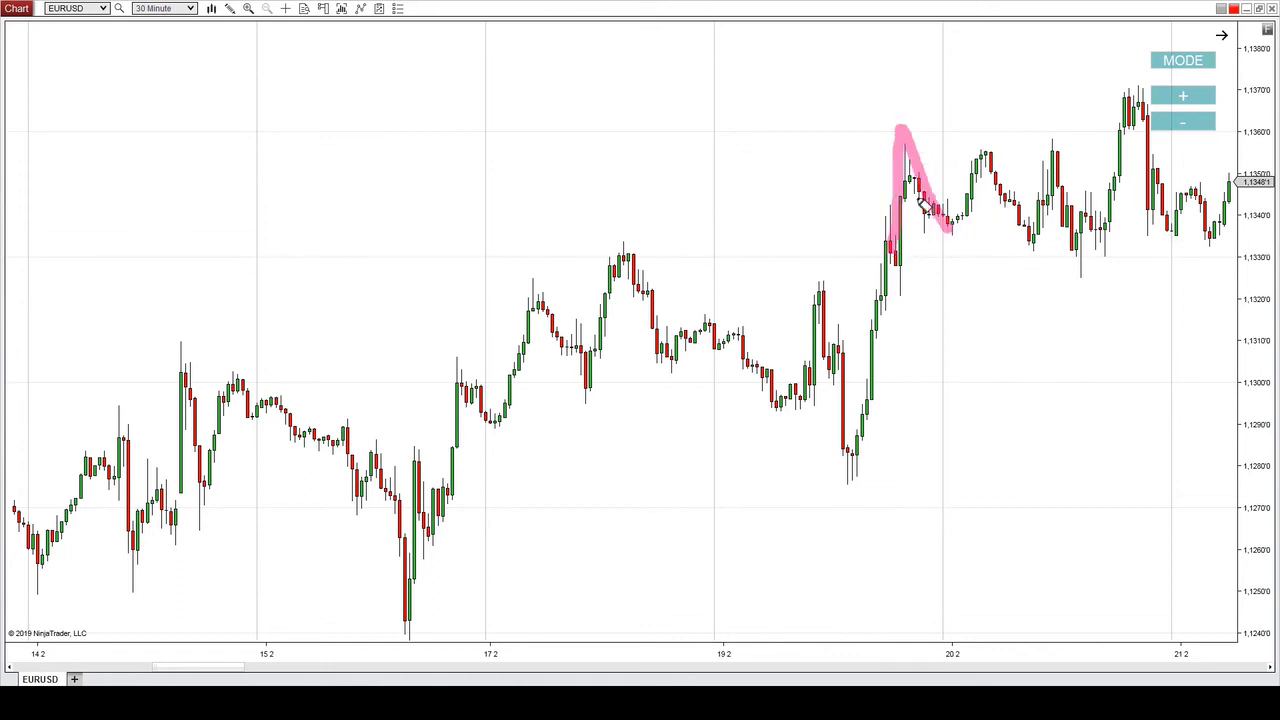
drag(855, 462, 898, 256)
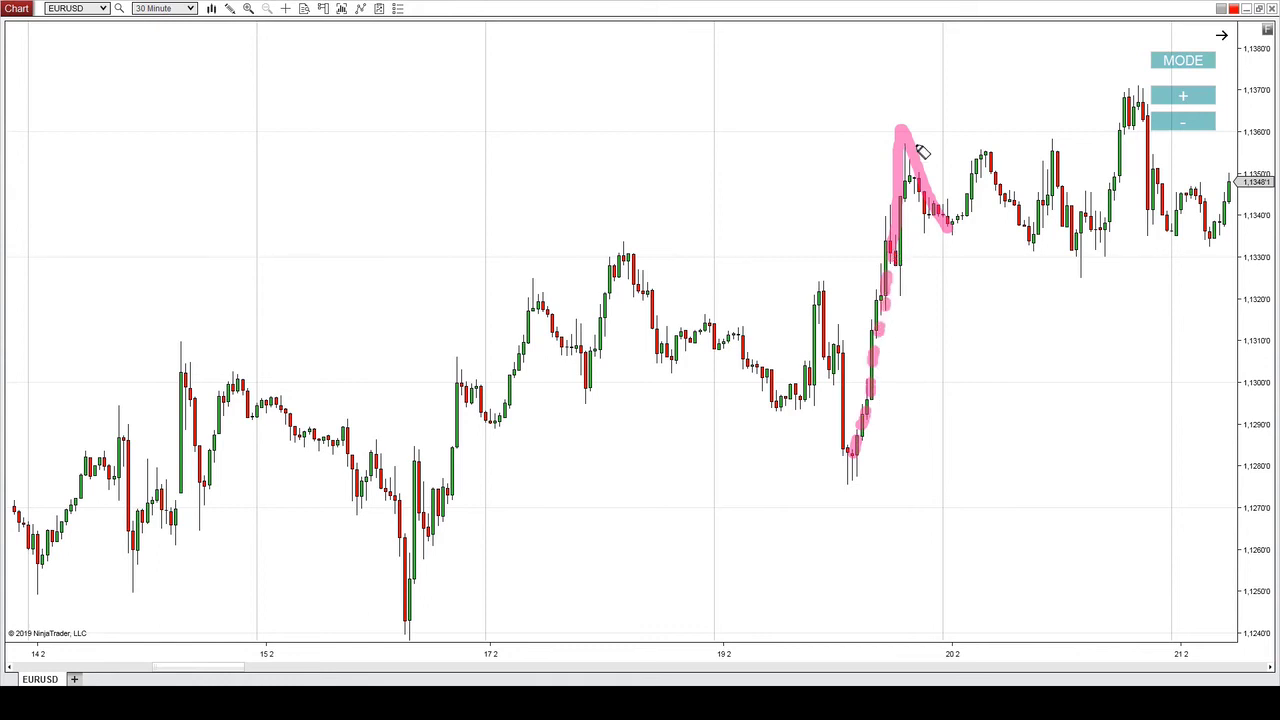
drag(888, 143, 914, 163)
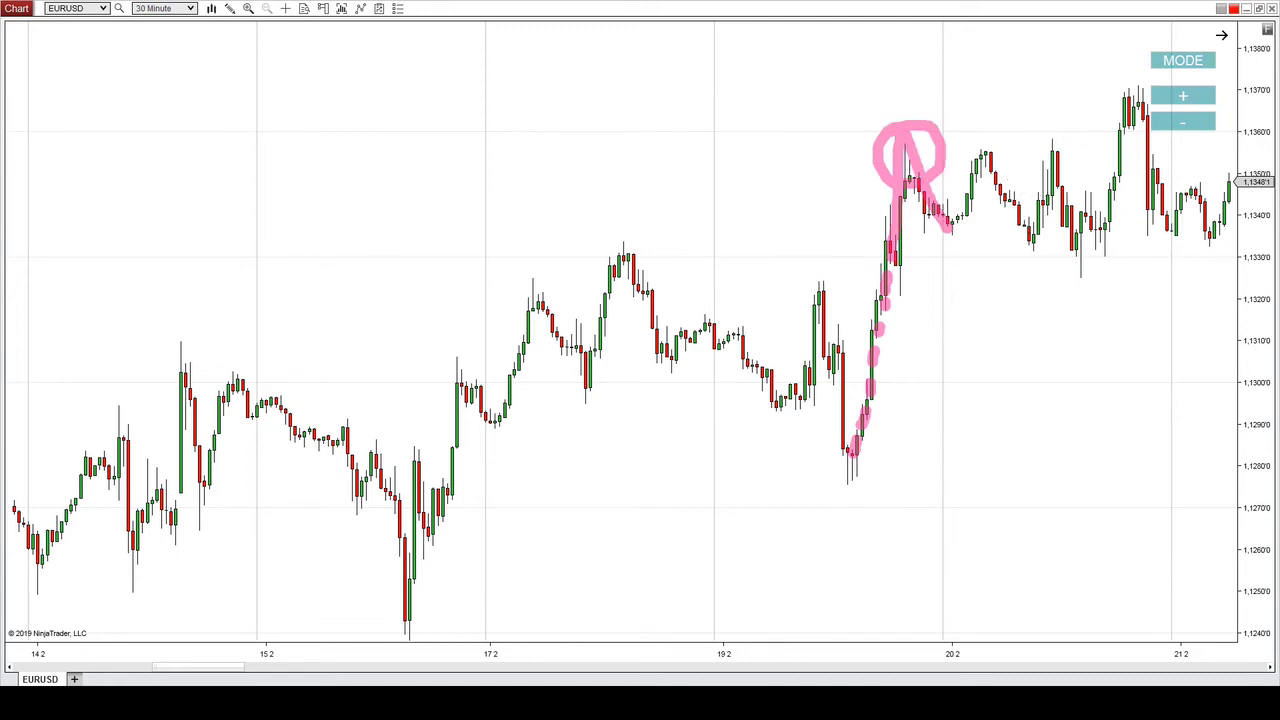
click(1183, 60)
- Outline the range between late 19.2 and 22.2, trace its three main highs and two V-shaped lows, and clear the markings
mouse_move(1100, 386)
mouse_down()
mouse_move(997, 417)
mouse_move(865, 421)
mouse_up()
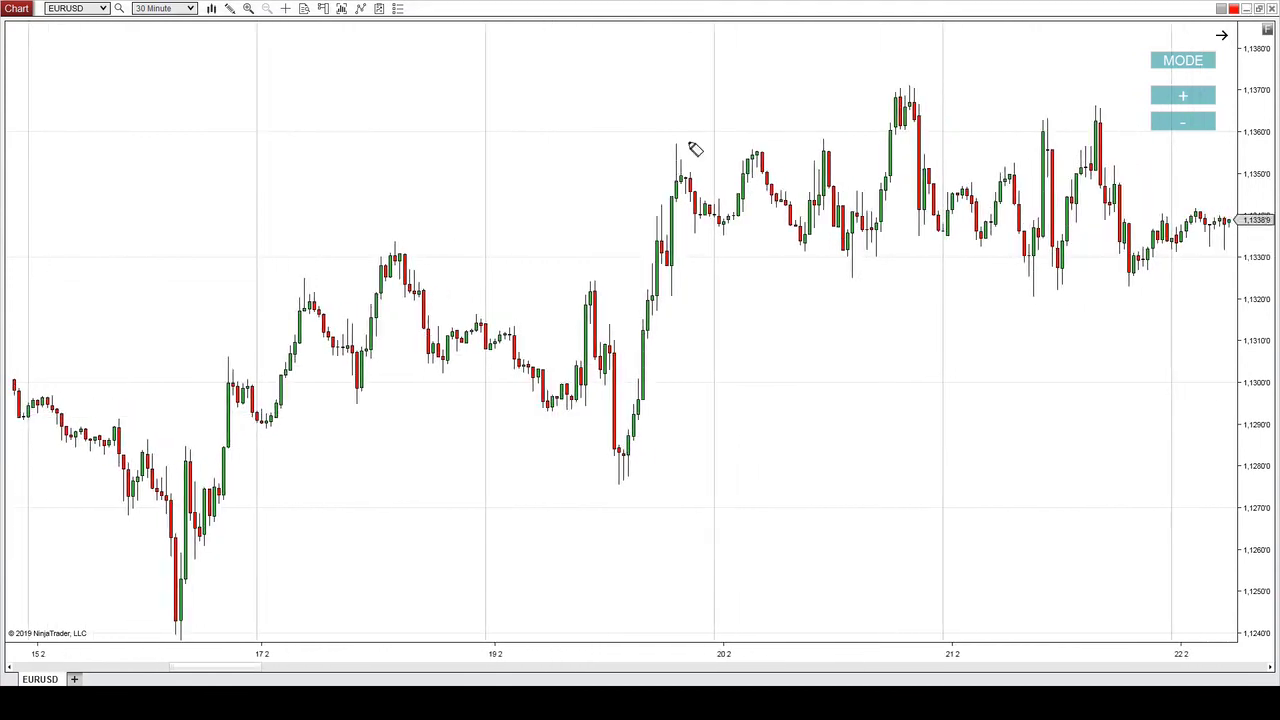
mouse_move(632, 124)
mouse_down()
mouse_move(1148, 182)
mouse_move(886, 252)
mouse_move(645, 106)
mouse_up()
mouse_move(858, 200)
mouse_down()
mouse_move(891, 100)
mouse_move(935, 175)
mouse_up()
mouse_move(1005, 175)
mouse_down()
mouse_move(1032, 298)
mouse_move(1034, 176)
mouse_move(1072, 192)
mouse_move(1045, 245)
mouse_move(1092, 196)
mouse_move(1080, 178)
mouse_move(1114, 180)
mouse_up()
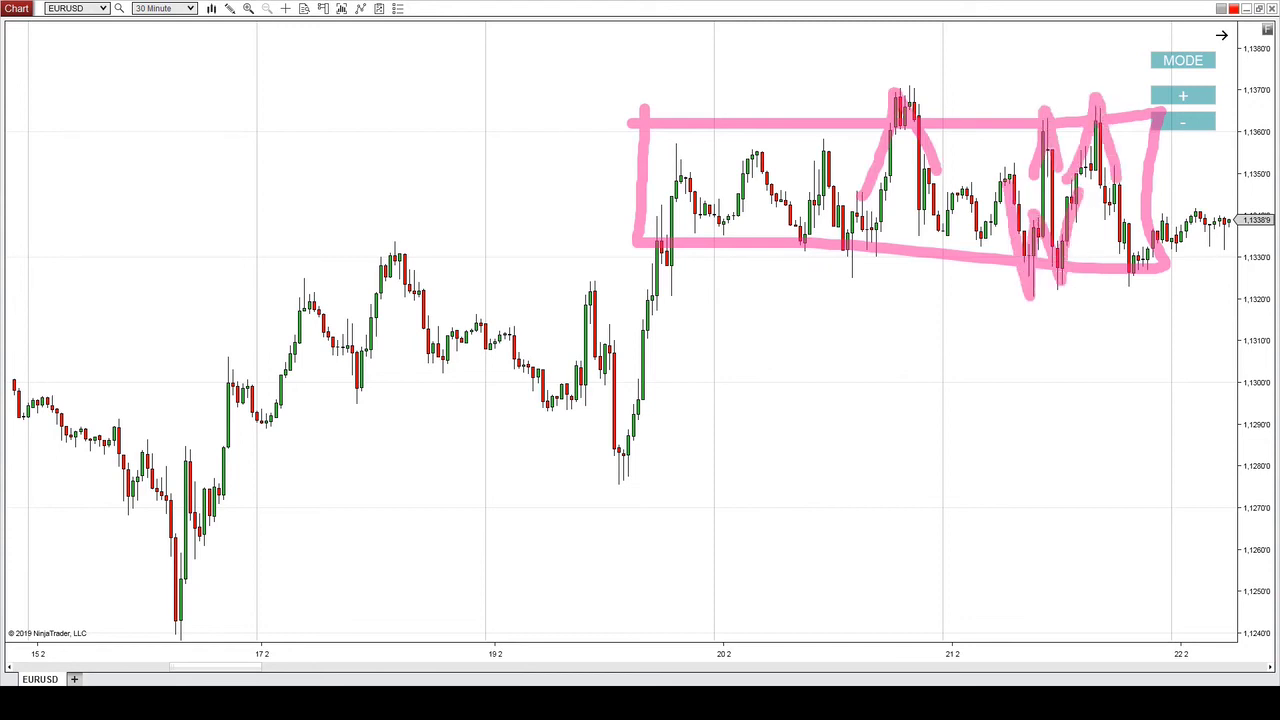
key(Escape)
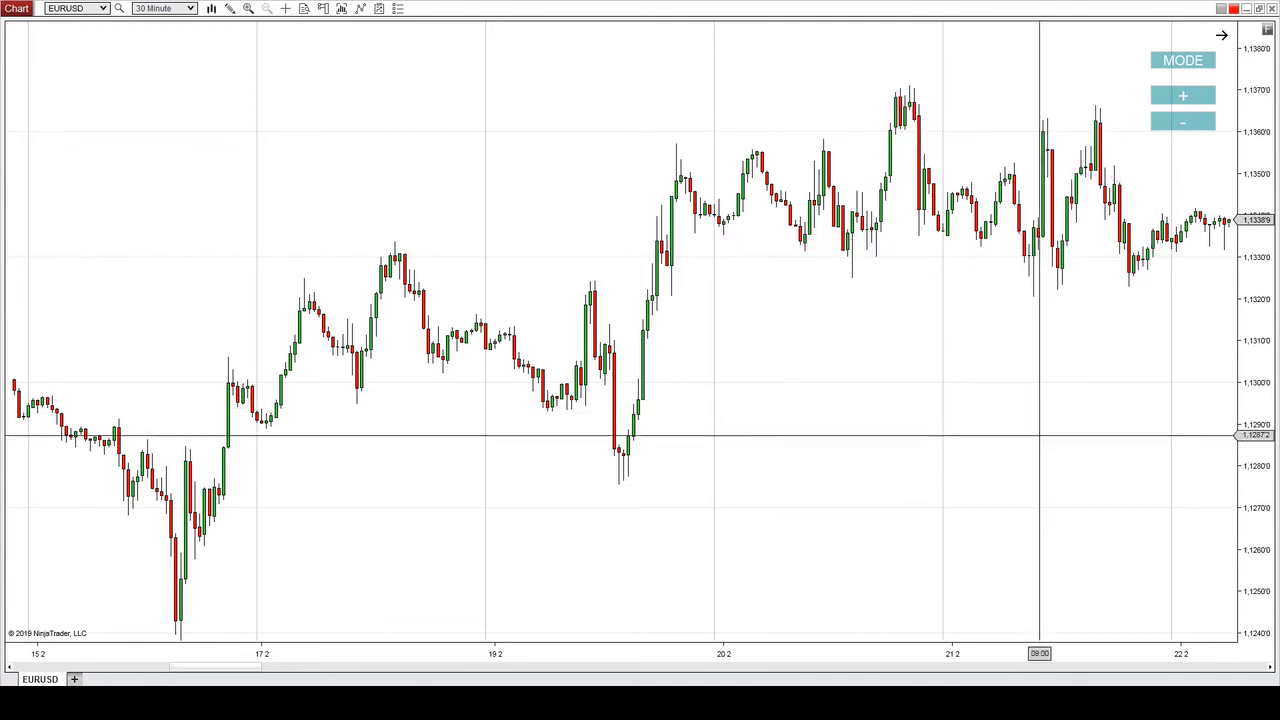
- Outline the sideways range from 20.2 to 26.2 with a freehand box, and clear the marking
drag(1083, 430, 894, 430)
drag(1051, 397, 915, 396)
drag(1063, 383, 892, 409)
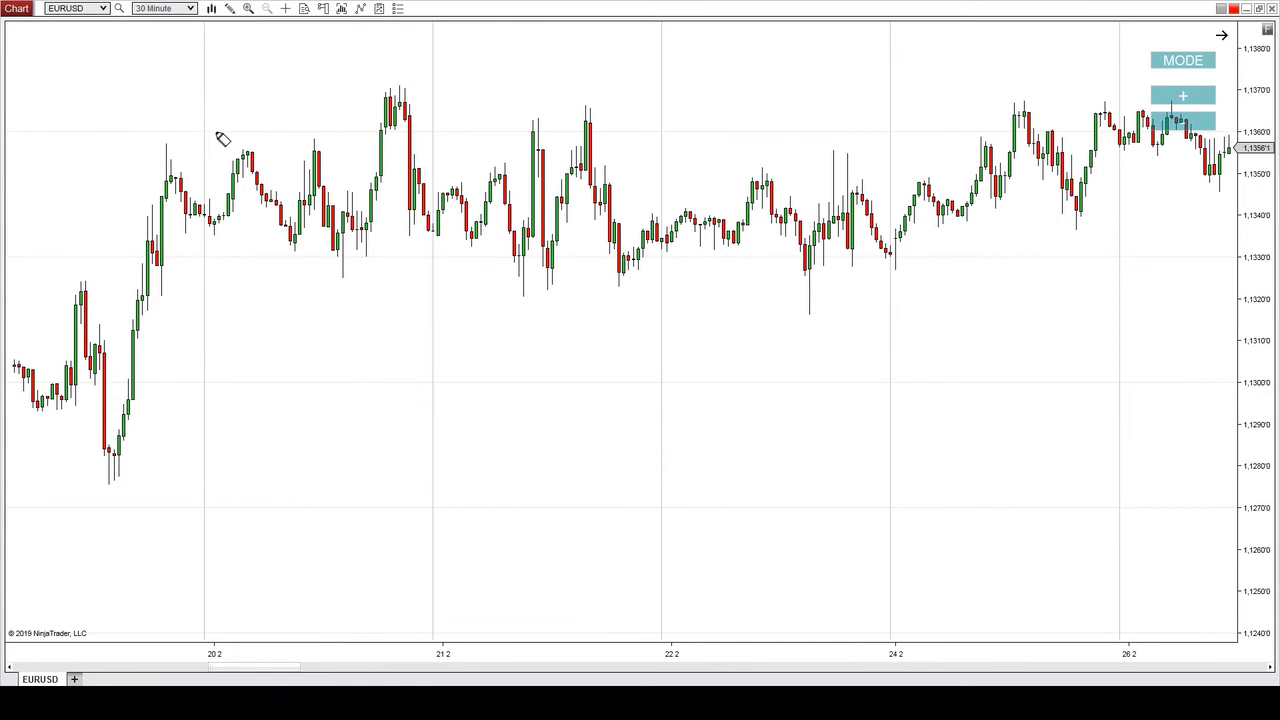
mouse_move(177, 140)
mouse_down()
mouse_move(694, 143)
mouse_move(1140, 120)
mouse_move(1157, 266)
mouse_up()
mouse_move(928, 295)
mouse_down()
mouse_move(229, 300)
mouse_move(202, 127)
mouse_up()
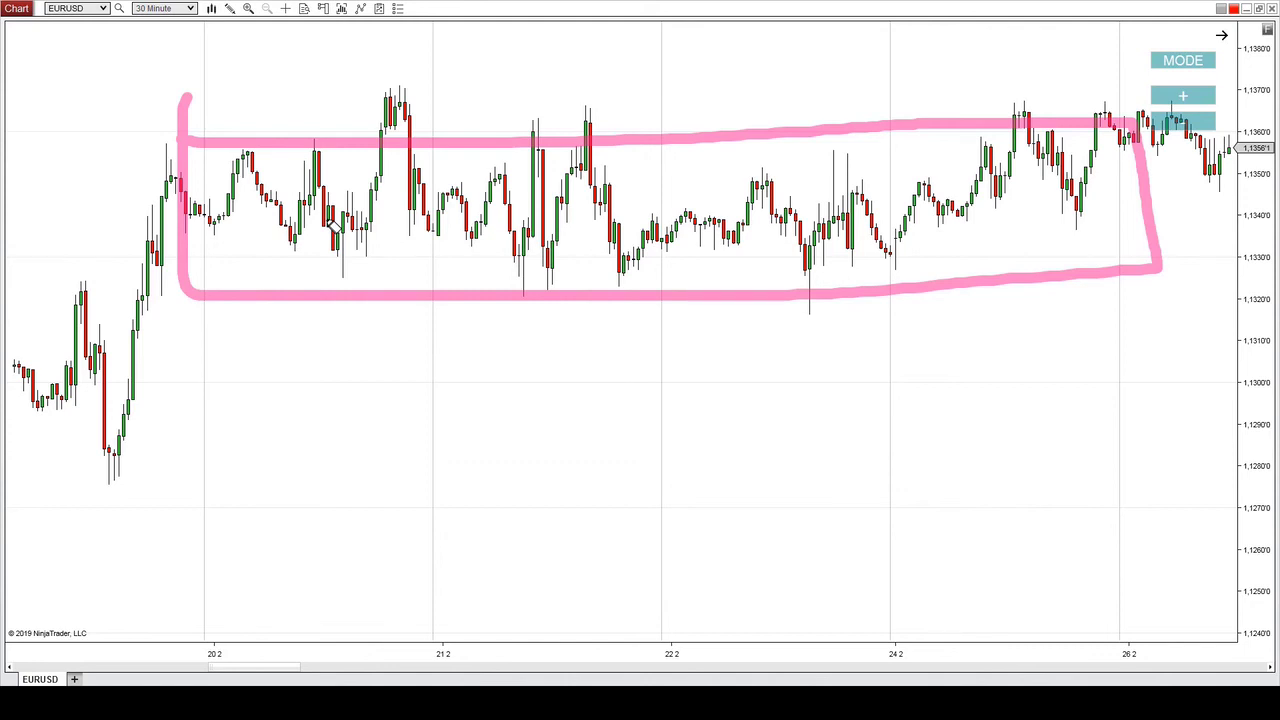
key(Escape)
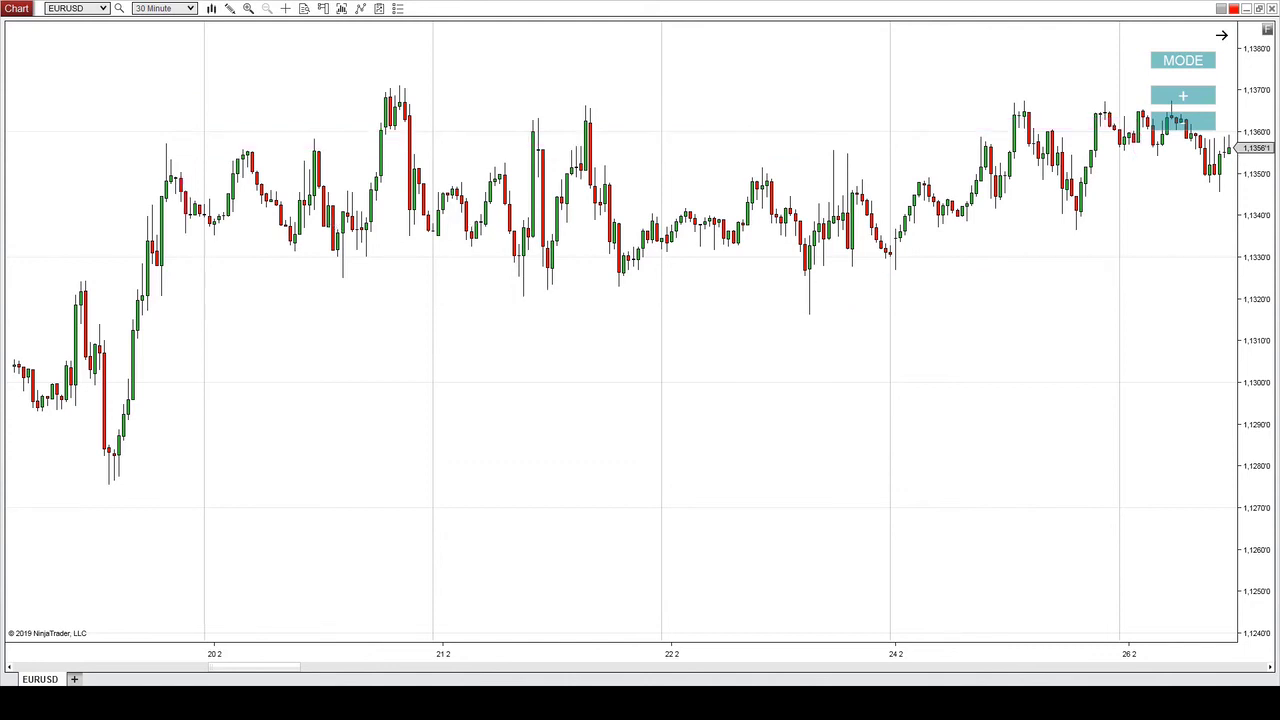
- Place a horizontal line just below 1,1370 along the highs between 24.2 and 26.2
mouse_move(1074, 409)
mouse_down()
mouse_move(946, 460)
mouse_move(900, 458)
mouse_up()
drag(1257, 248, 866, 578)
scroll(866, 578, down, 5)
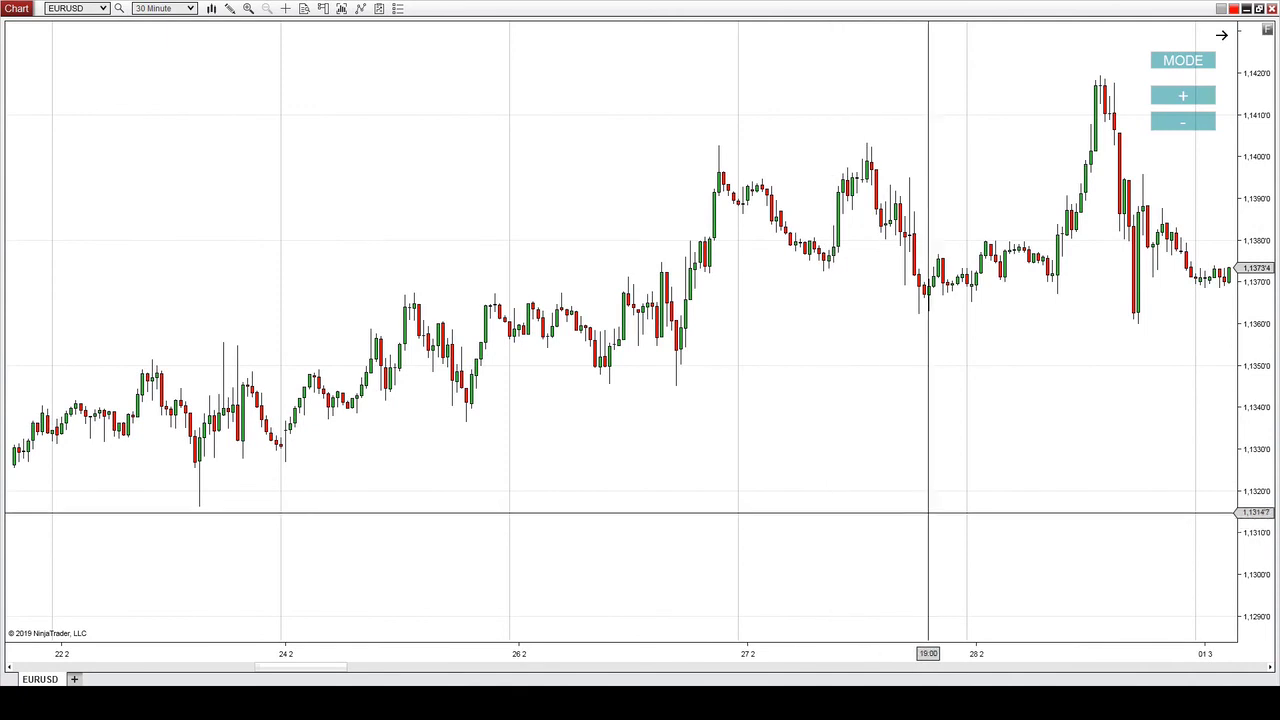
drag(931, 512, 836, 532)
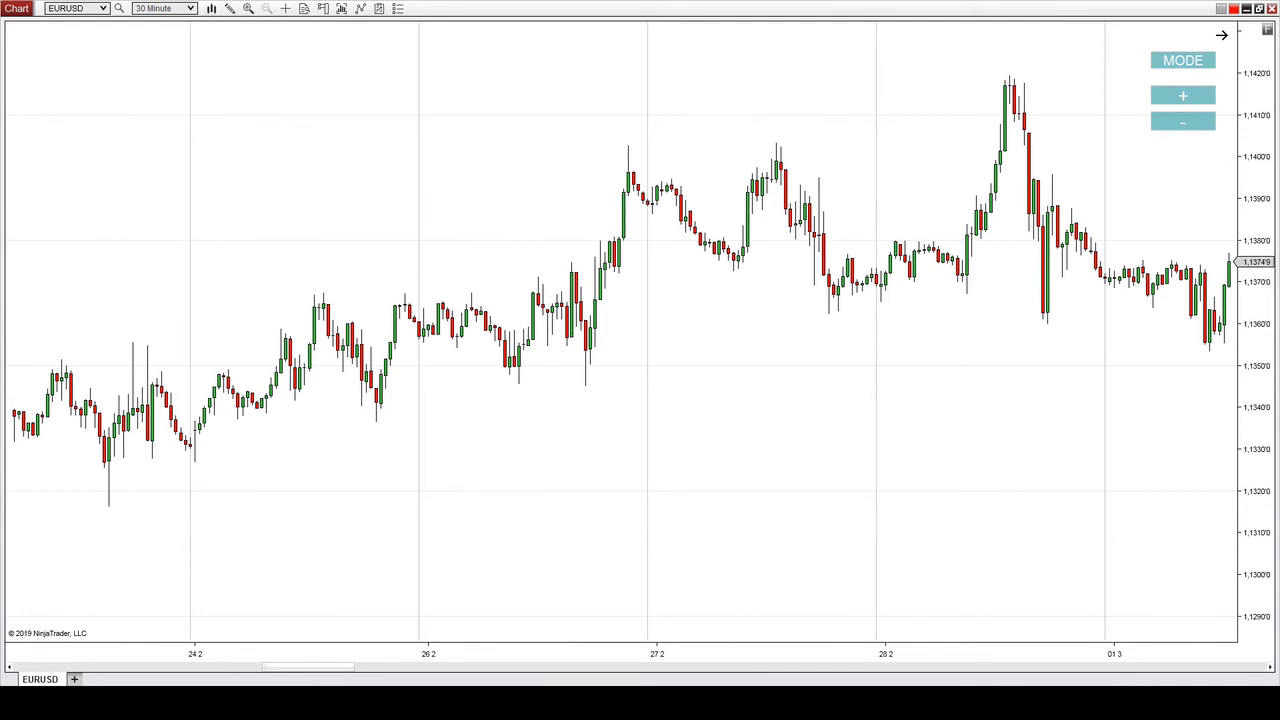
click(622, 292)
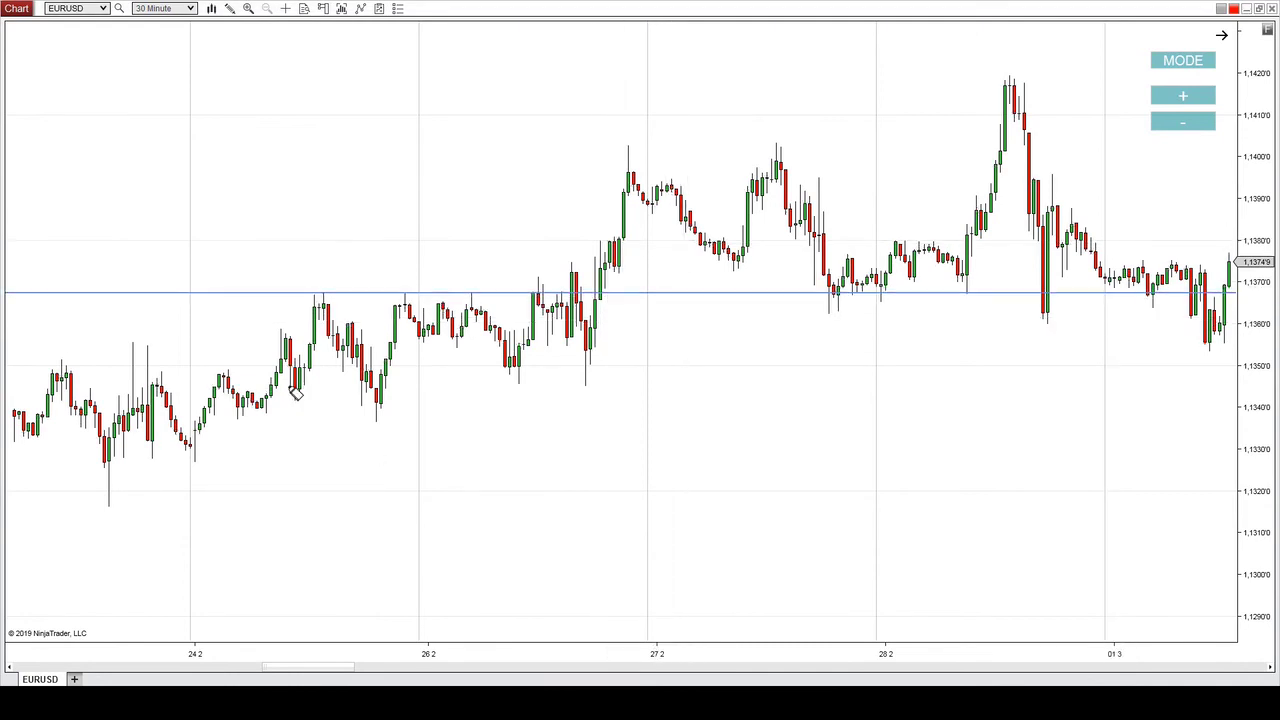
- Trace the four swing highs touching the horizontal line on 24.2 and 26.2, and clear the tracings
mouse_move(296, 392)
mouse_down()
mouse_move(324, 318)
mouse_move(386, 400)
mouse_move(400, 300)
mouse_move(430, 338)
mouse_move(456, 305)
mouse_move(489, 356)
mouse_move(540, 295)
mouse_move(555, 353)
mouse_up()
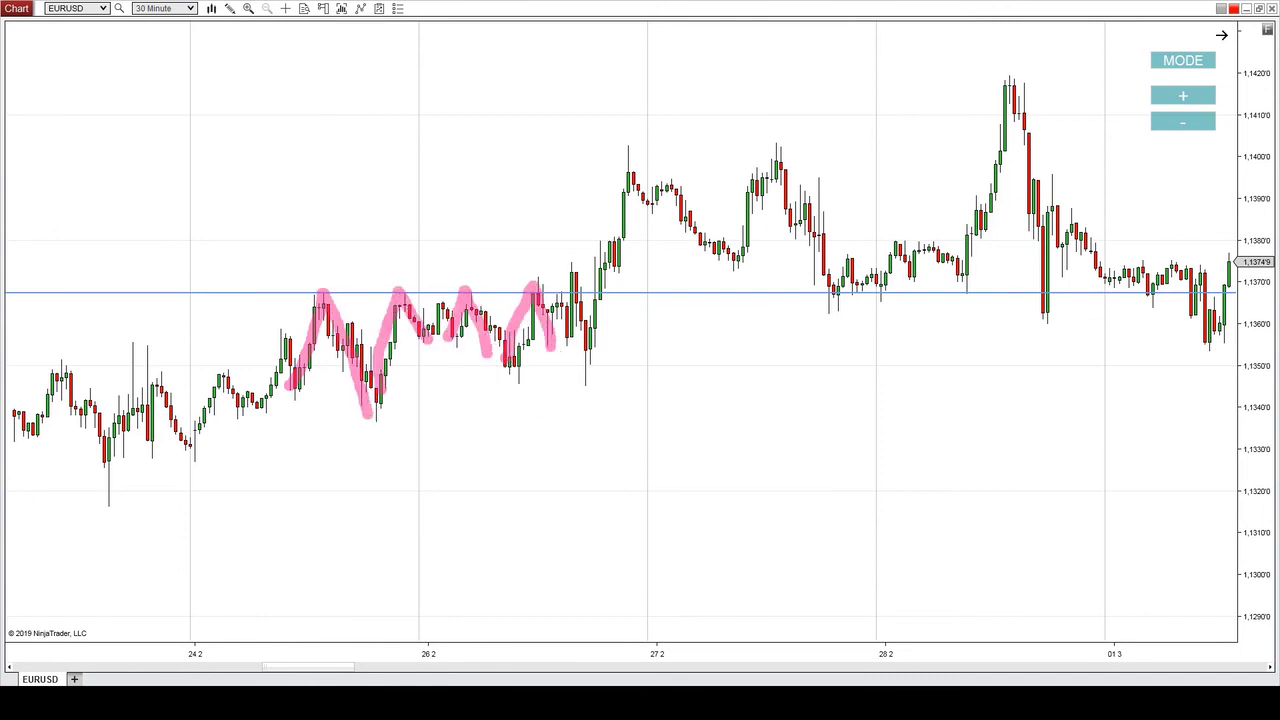
drag(537, 585, 1066, 585)
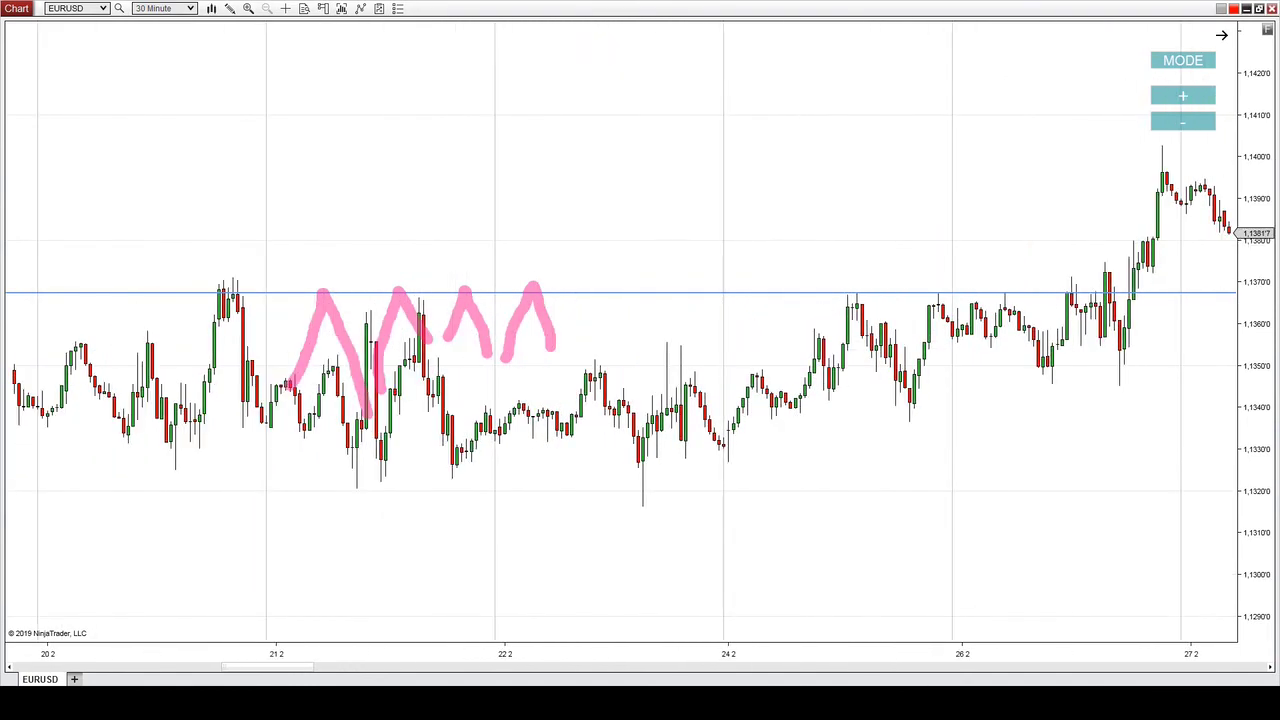
key(e)
- Trace the three swing highs near the line on 20.2 and 21.2 and the four on 24.2 and 26.2
drag(769, 597, 931, 549)
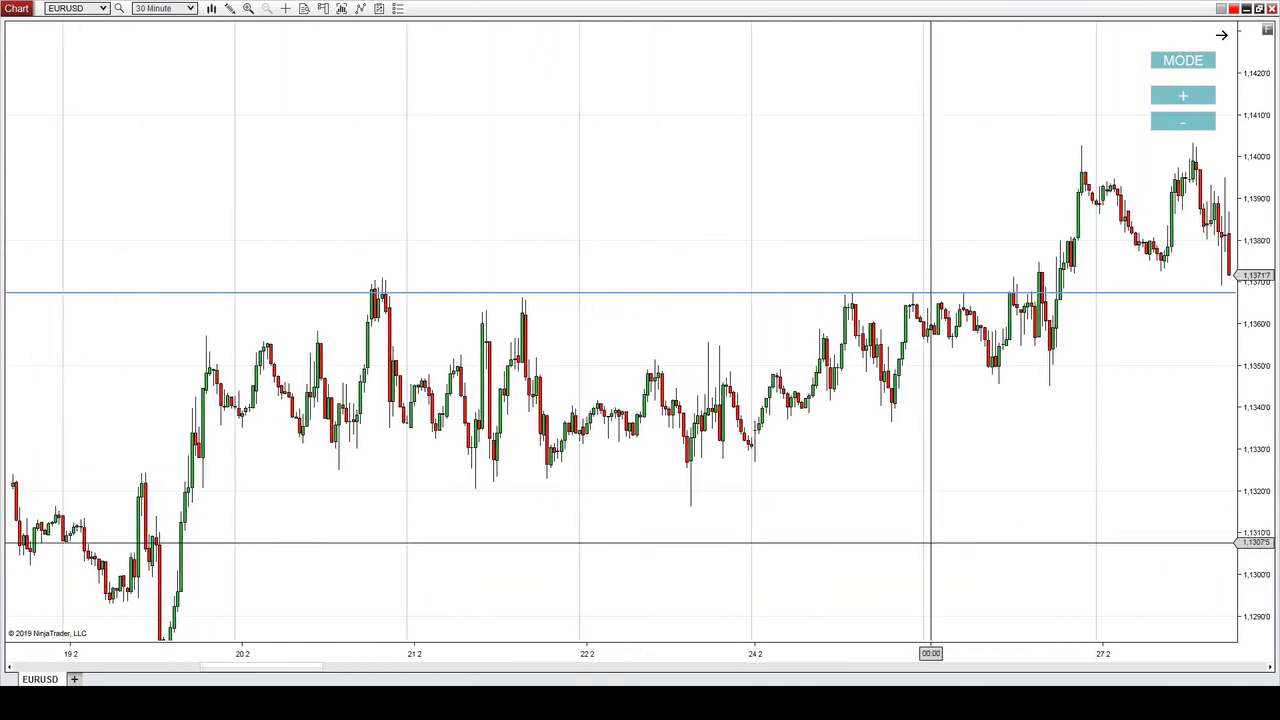
mouse_move(336, 425)
mouse_down()
mouse_move(391, 294)
mouse_move(390, 400)
mouse_up()
drag(474, 395, 477, 408)
mouse_move(492, 317)
mouse_down()
mouse_move(492, 420)
mouse_move(531, 289)
mouse_move(548, 410)
mouse_up()
mouse_move(826, 388)
mouse_down()
mouse_move(895, 400)
mouse_move(920, 305)
mouse_move(1000, 368)
mouse_move(1008, 290)
mouse_move(1048, 348)
mouse_up()
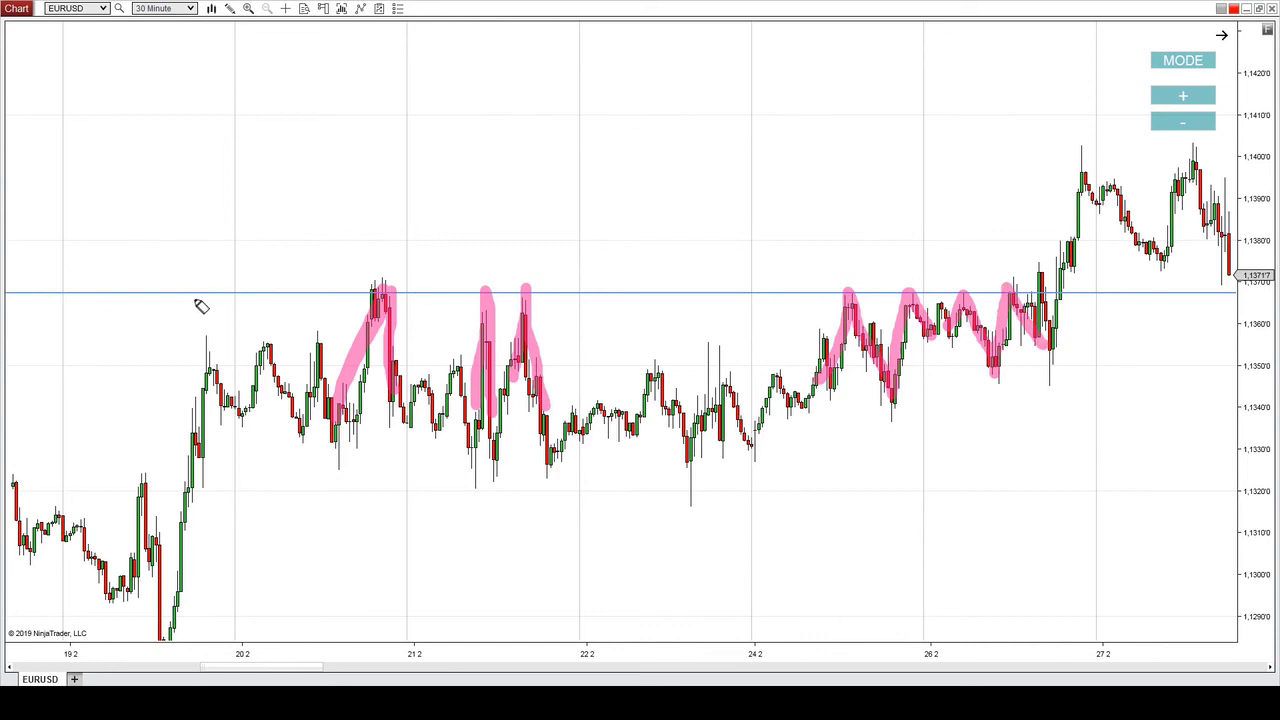
- Highlight the horizontal line in pink from 19.2 to 27.2 and label it R beneath and S above the breakout
drag(212, 290, 908, 286)
drag(986, 290, 1231, 287)
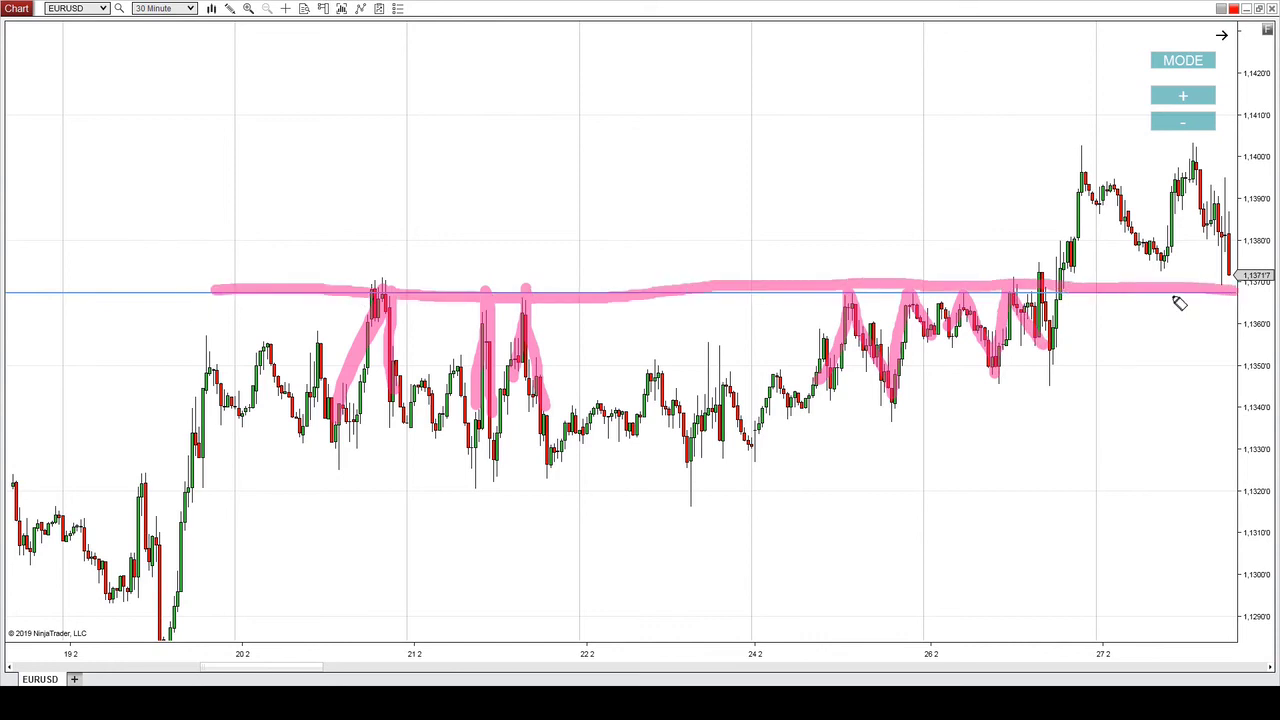
mouse_move(594, 308)
mouse_down()
mouse_move(592, 376)
mouse_move(645, 322)
mouse_move(652, 376)
mouse_up()
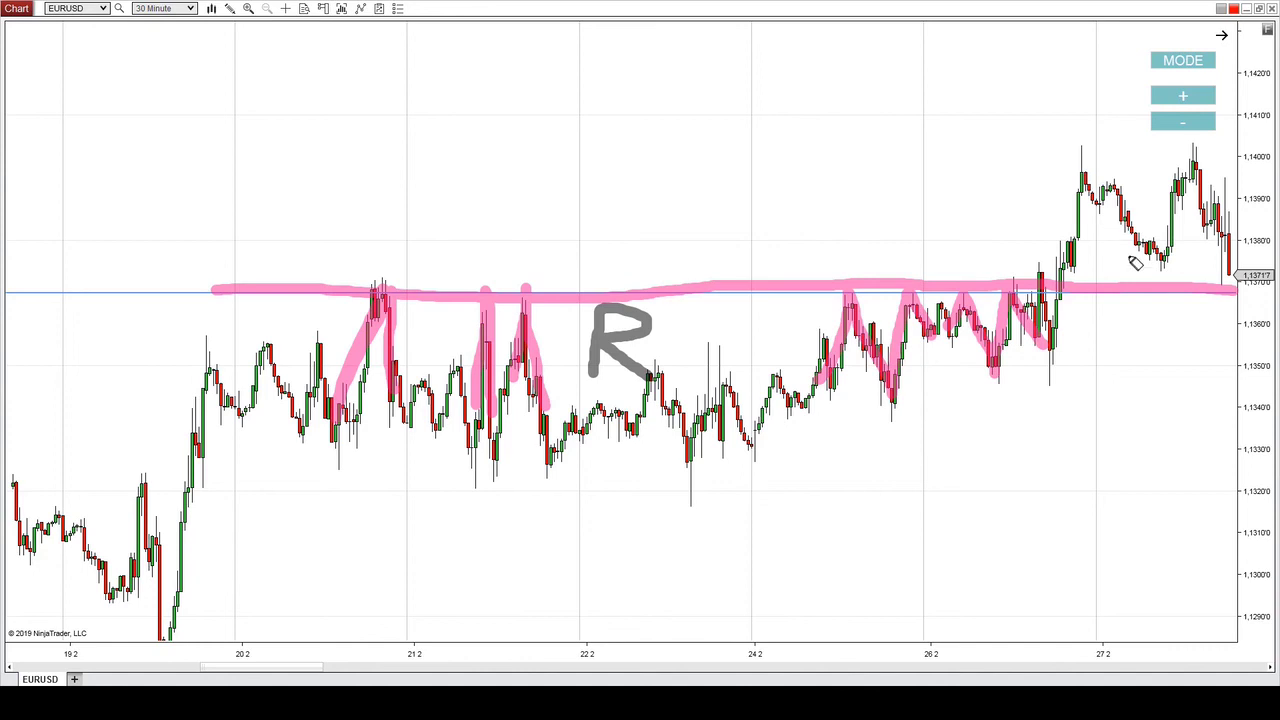
drag(1120, 232, 1094, 272)
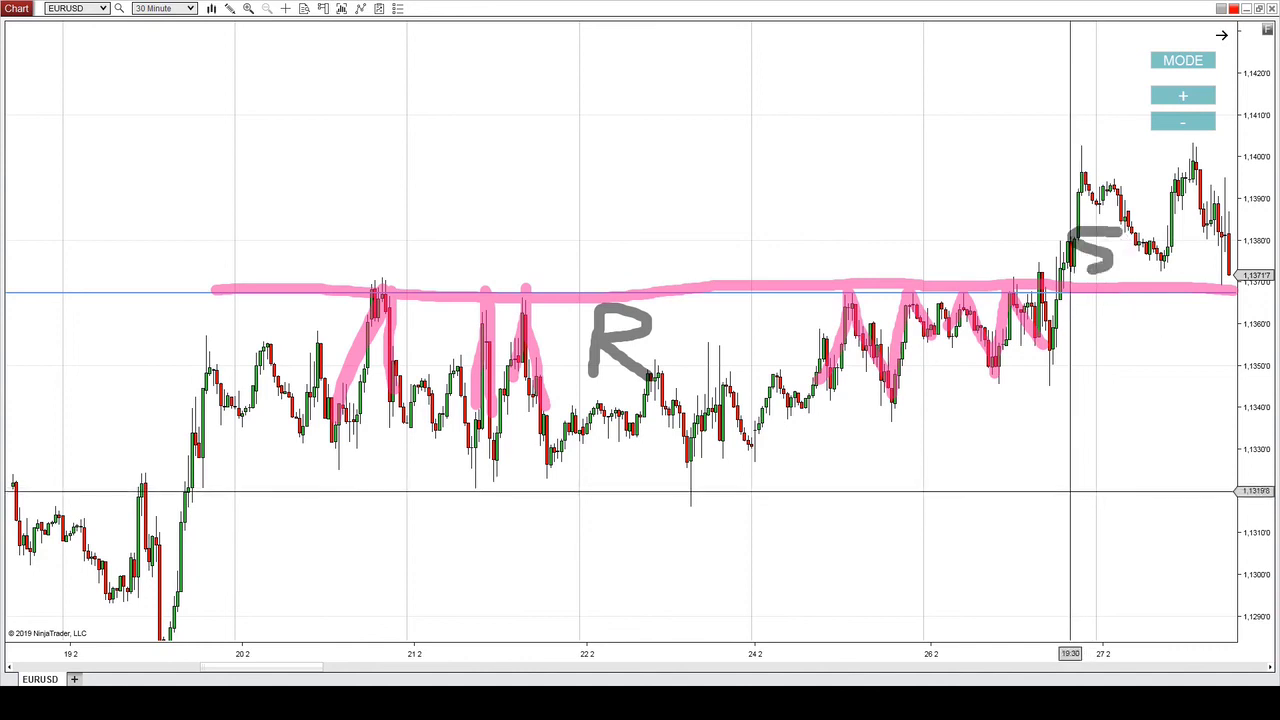
- Clear the level markings, draw an upward grey arrow from the horizontal line to the 28.2 peak, and clear the arrow
drag(1114, 481, 907, 522)
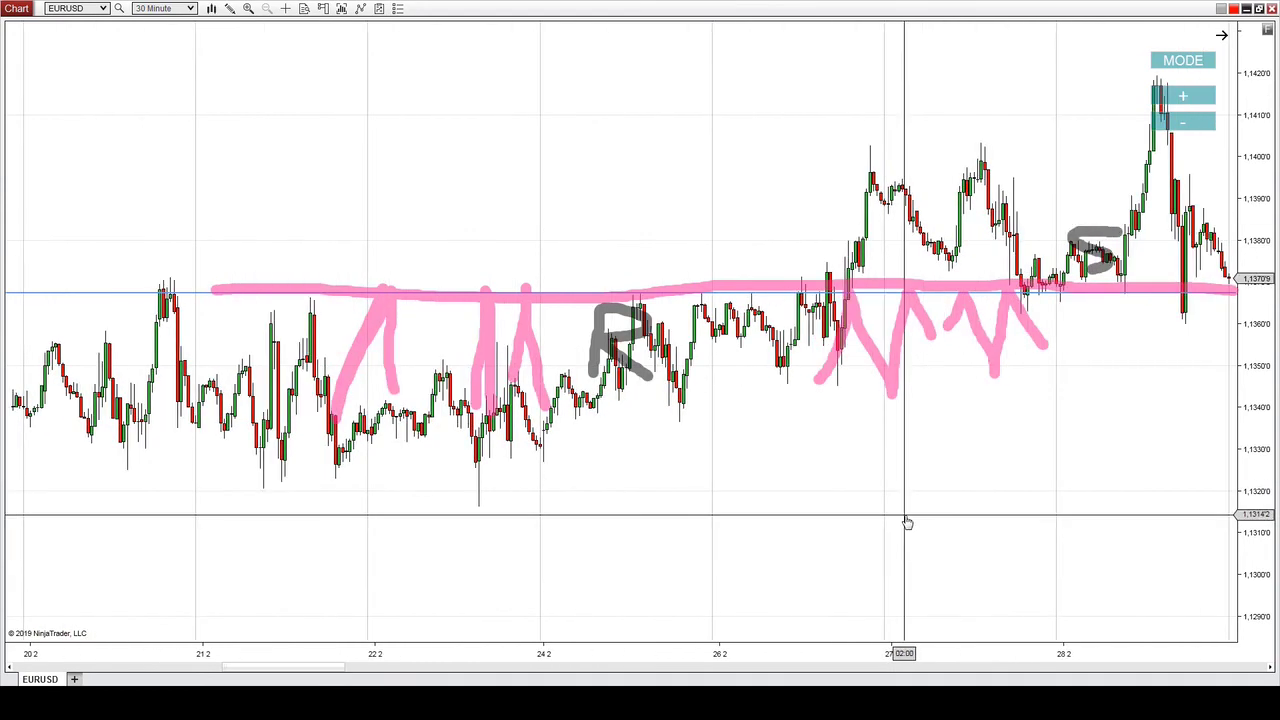
key(Escape)
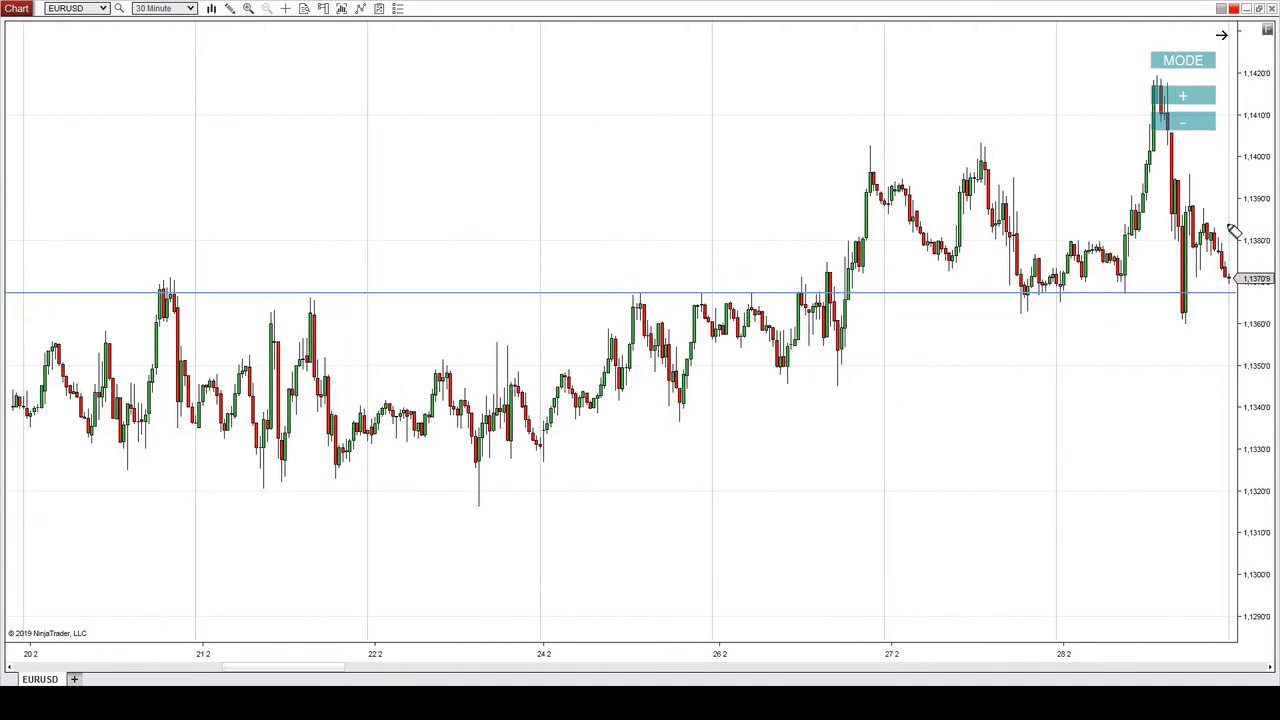
mouse_move(1040, 302)
mouse_down()
mouse_move(1125, 200)
mouse_move(1110, 118)
mouse_up()
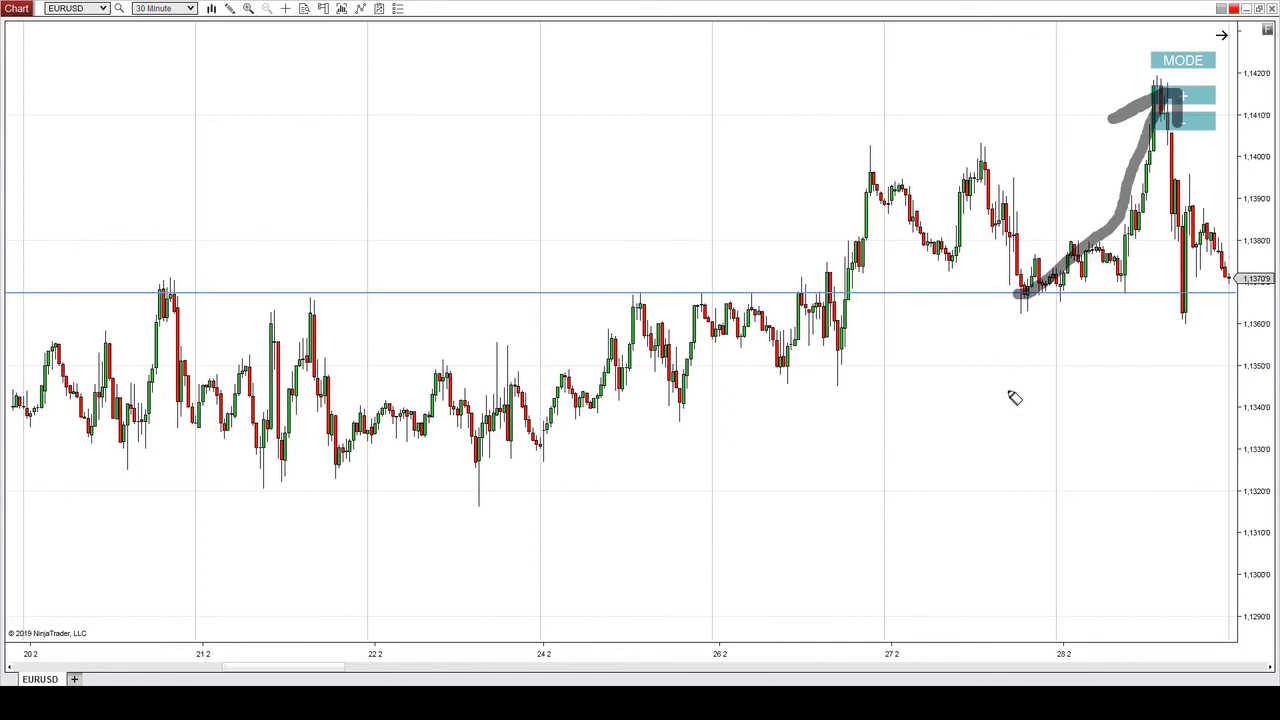
click(1155, 226)
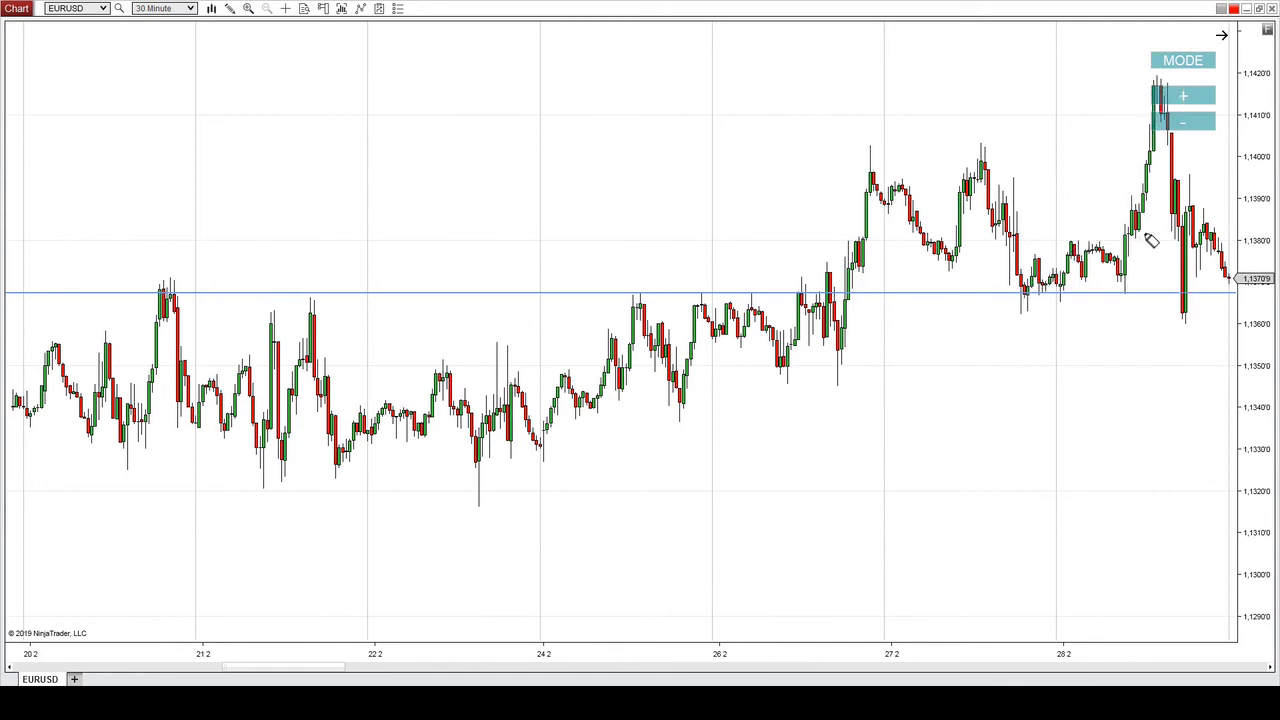
- Trace the sharp swing high on 28.2 and the lower swing high on 01.3
mouse_move(1133, 243)
mouse_down()
mouse_move(1150, 92)
mouse_move(1164, 80)
mouse_move(1196, 238)
mouse_up()
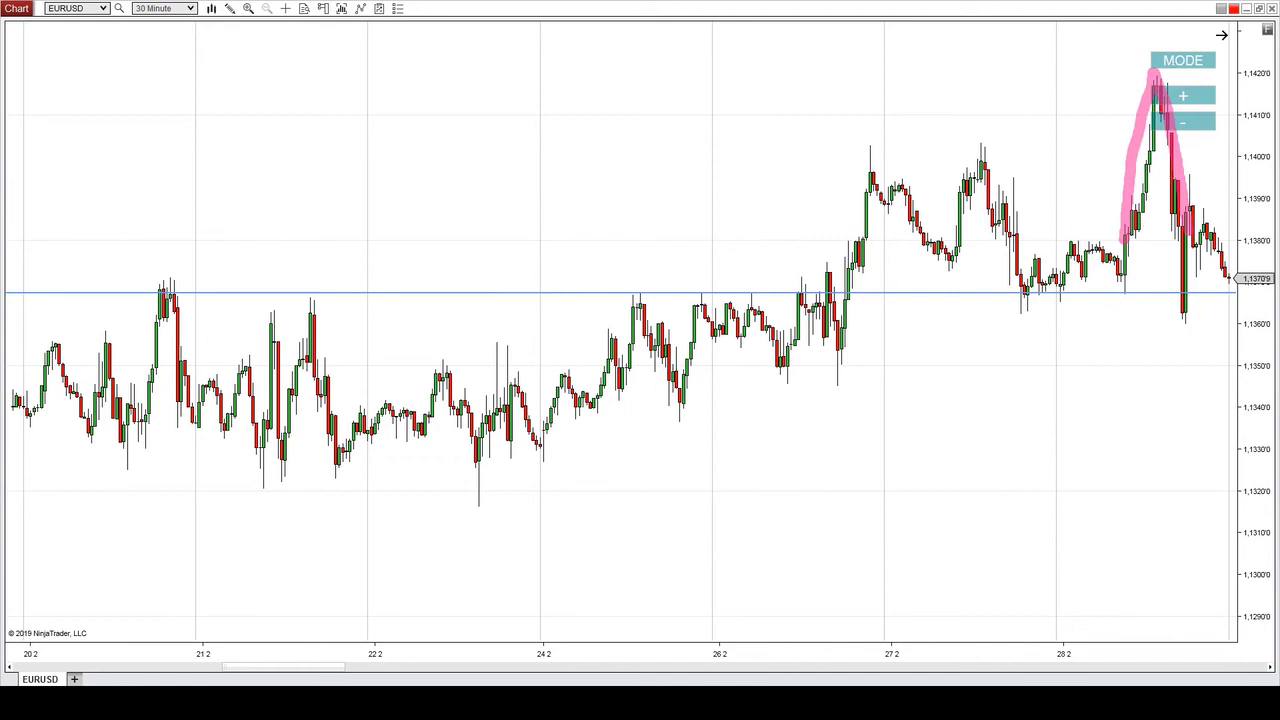
drag(1163, 437, 833, 488)
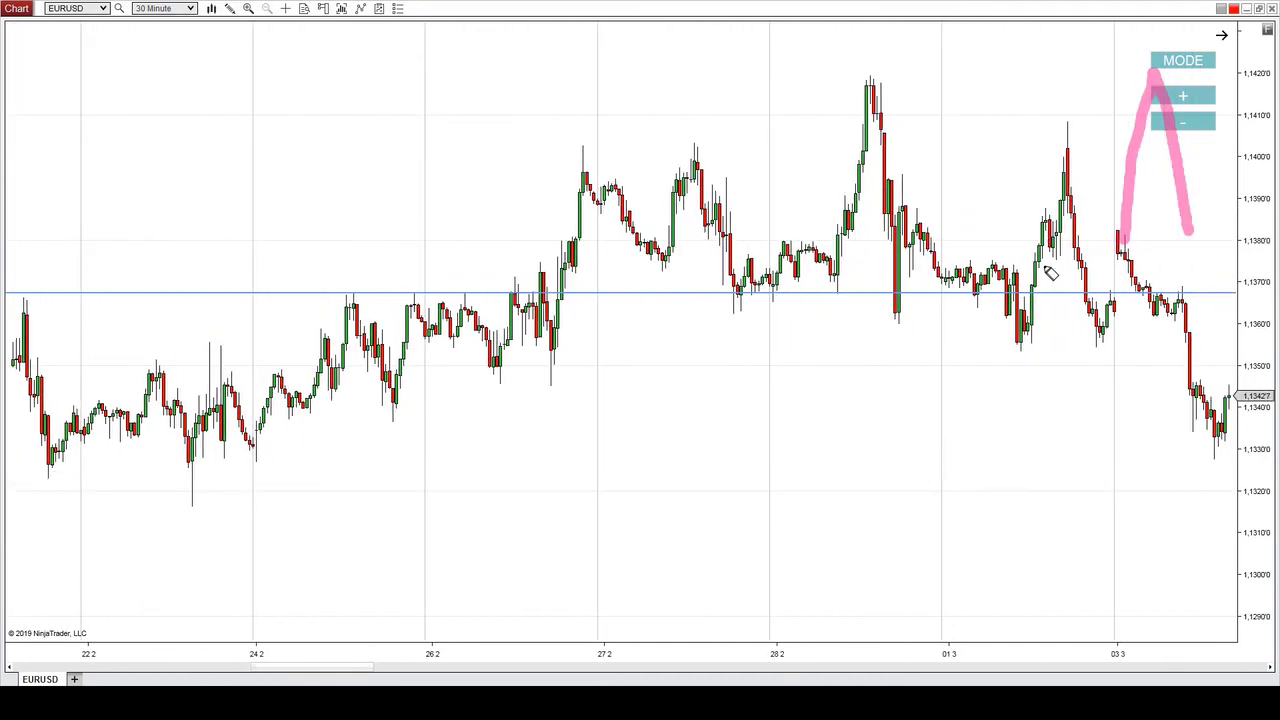
mouse_move(1018, 320)
mouse_down()
mouse_move(1064, 140)
mouse_move(1114, 286)
mouse_up()
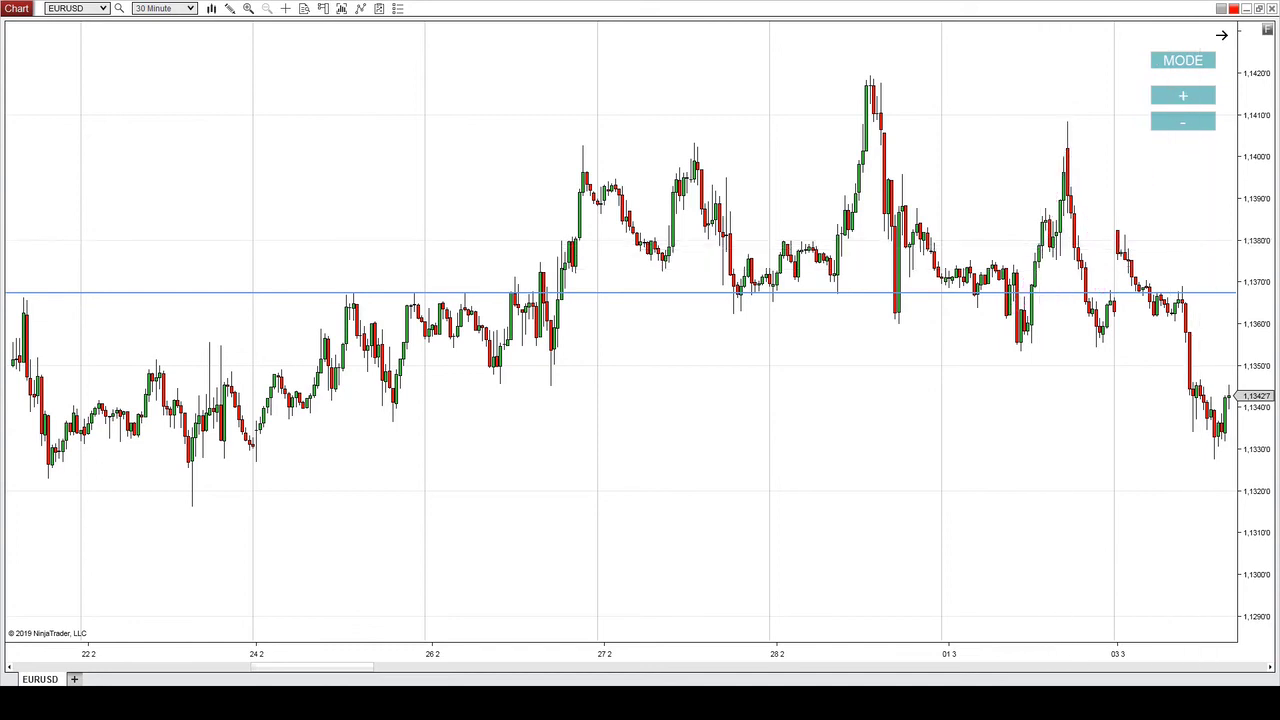
mouse_move(818, 260)
mouse_down()
mouse_move(871, 82)
mouse_move(905, 245)
mouse_up()
mouse_move(1020, 326)
mouse_down()
mouse_move(1060, 150)
mouse_move(1096, 300)
mouse_up()
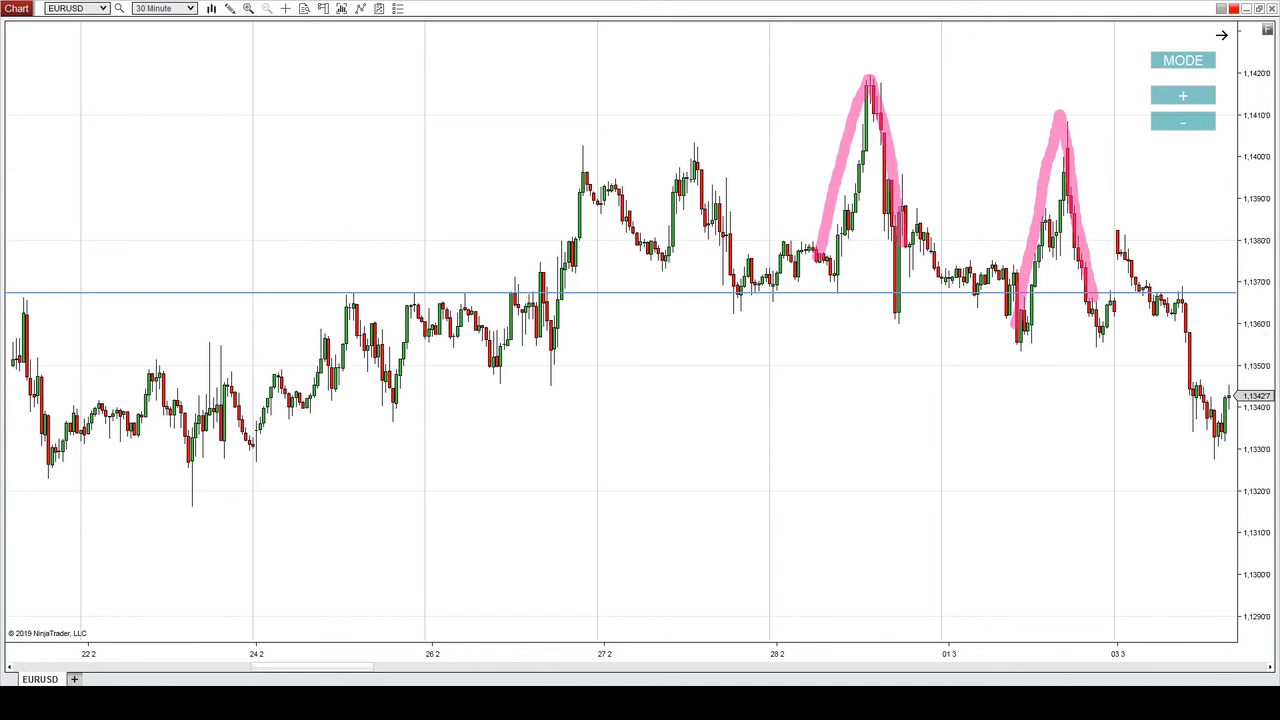
- Circle in grey the price rotation around the horizontal line from 27.2 to 03.3, and clear all markings
mouse_move(1000, 236)
mouse_down()
mouse_move(726, 340)
mouse_move(995, 234)
mouse_up()
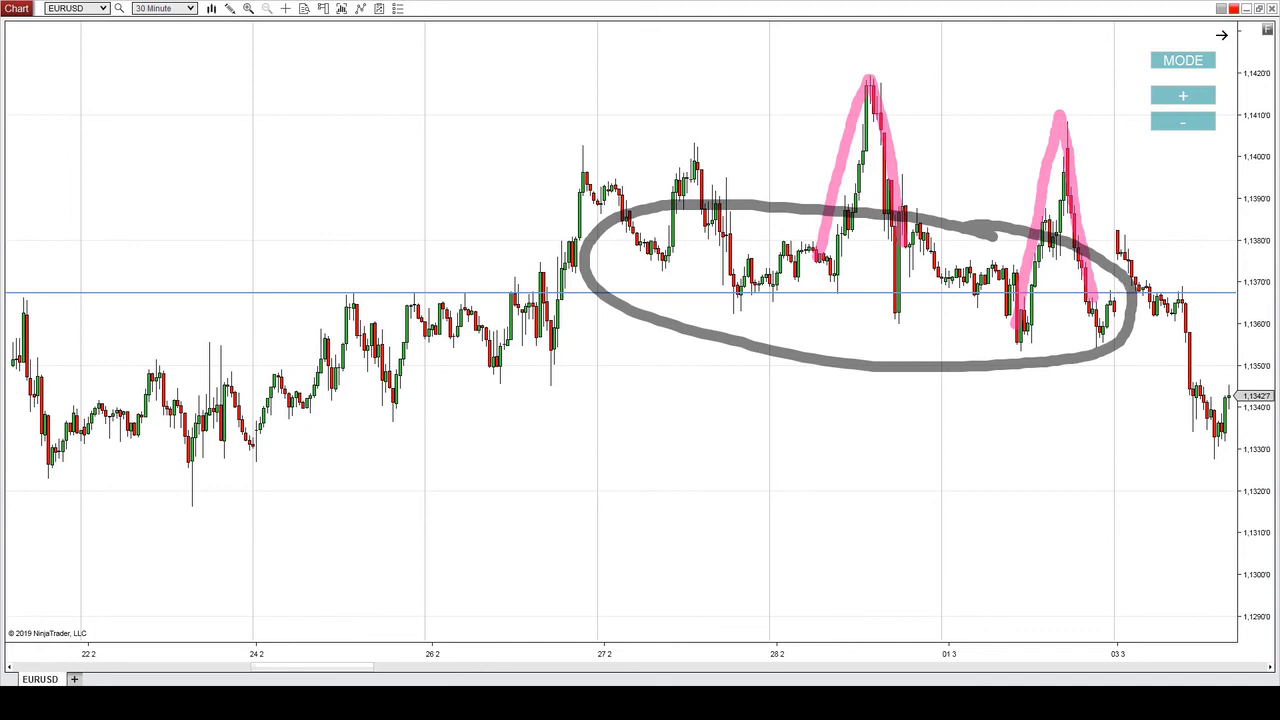
key(Escape)
- Advance the chart to 06.3 and draw a grey downward arrow from the horizontal line to the low before 06.3
drag(1117, 457, 880, 511)
drag(893, 290, 1175, 602)
mouse_move(1152, 533)
mouse_down()
mouse_move(1172, 592)
mouse_move(1114, 588)
mouse_up()
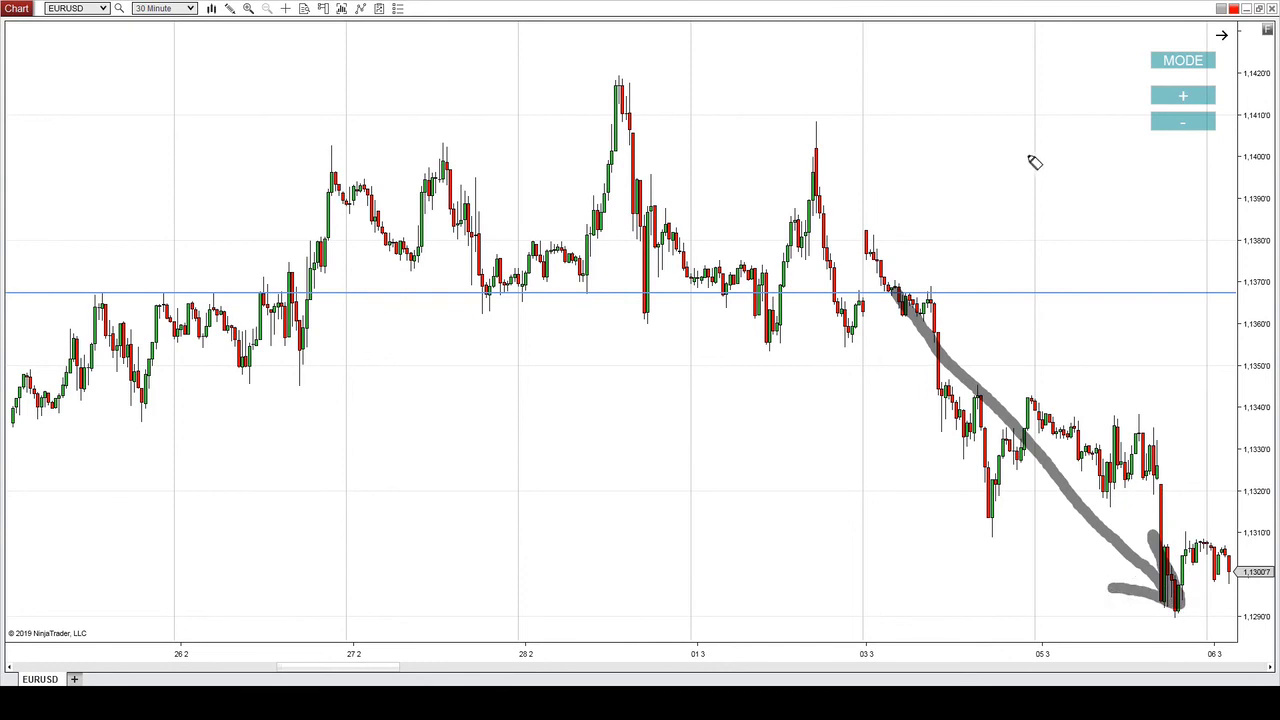
- Trace in pink the swing highs on 28.2 and 01.3 and the sharp swing low just before 05.3
mouse_move(573, 281)
mouse_down()
mouse_move(598, 180)
mouse_move(645, 185)
mouse_move(660, 280)
mouse_up()
mouse_move(758, 298)
mouse_down()
mouse_move(833, 200)
mouse_move(840, 292)
mouse_up()
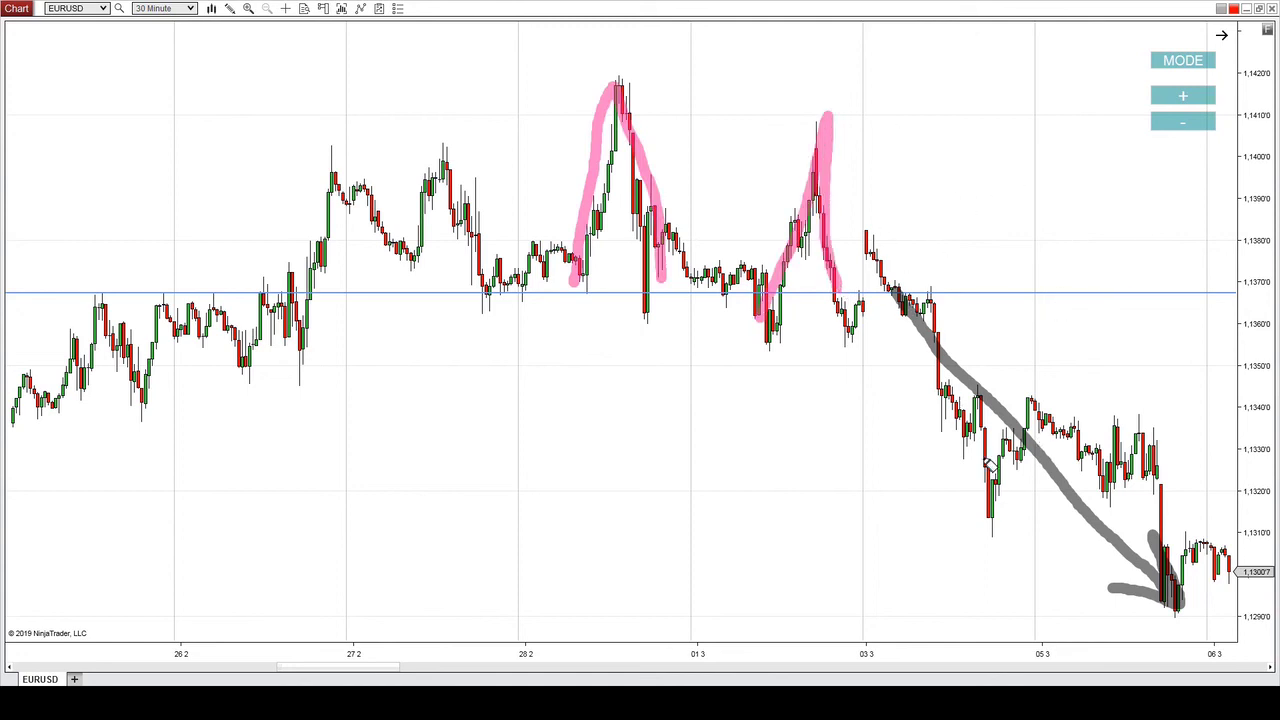
mouse_move(978, 430)
mouse_down()
mouse_move(990, 535)
mouse_move(1025, 445)
mouse_up()
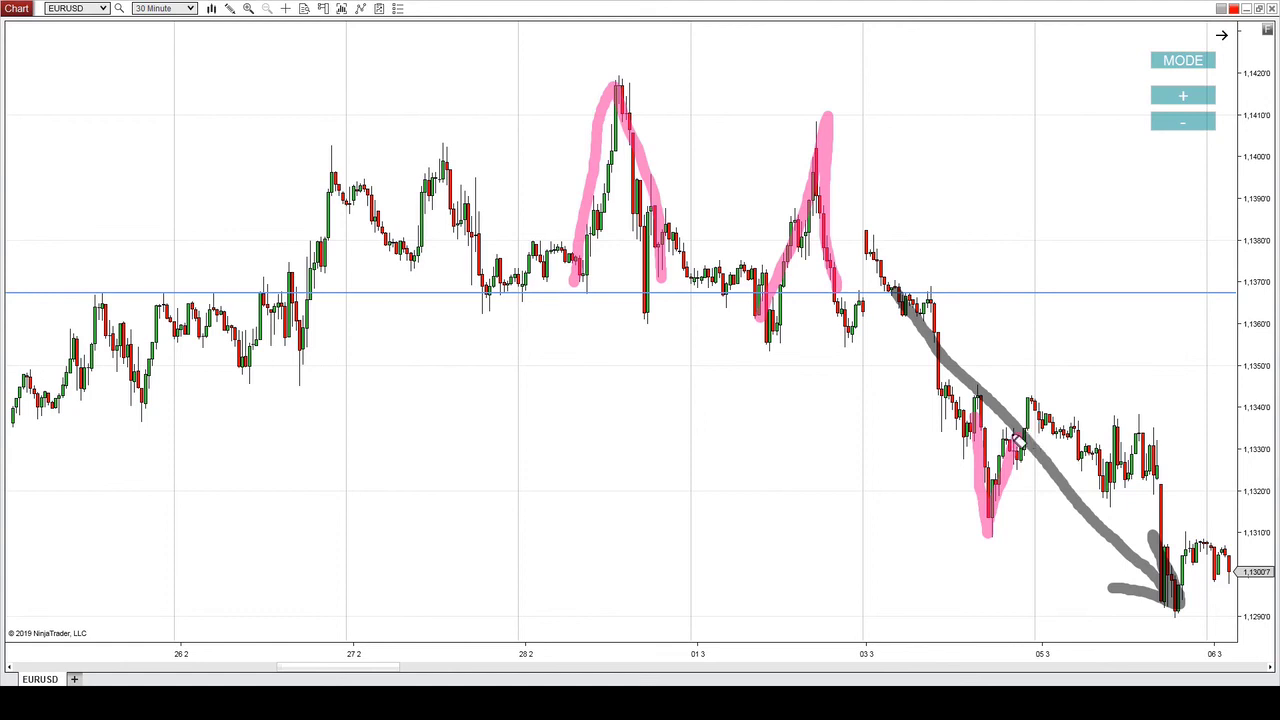
- Box the sideways range on 05.3, trace the sell-off out of it, and clear all markings
mouse_move(1025, 420)
mouse_down()
mouse_move(1150, 432)
mouse_move(1160, 448)
mouse_move(1056, 478)
mouse_move(1024, 418)
mouse_up()
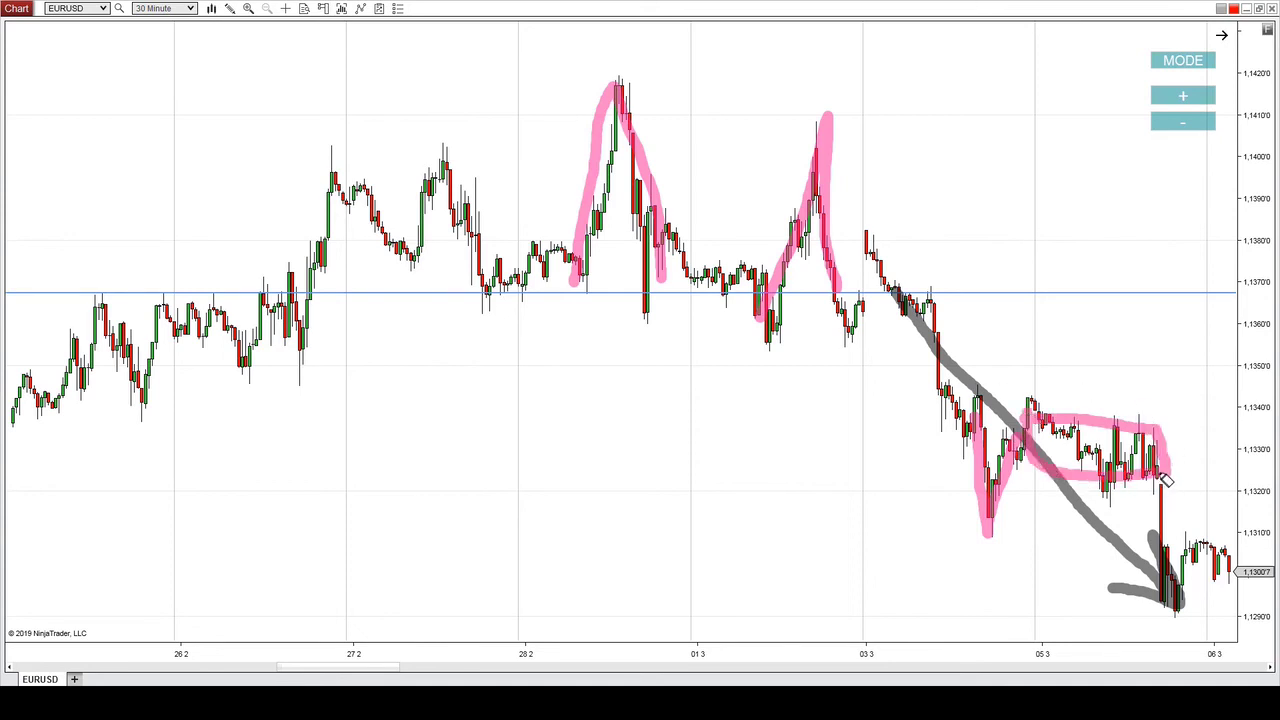
drag(1164, 488, 1180, 609)
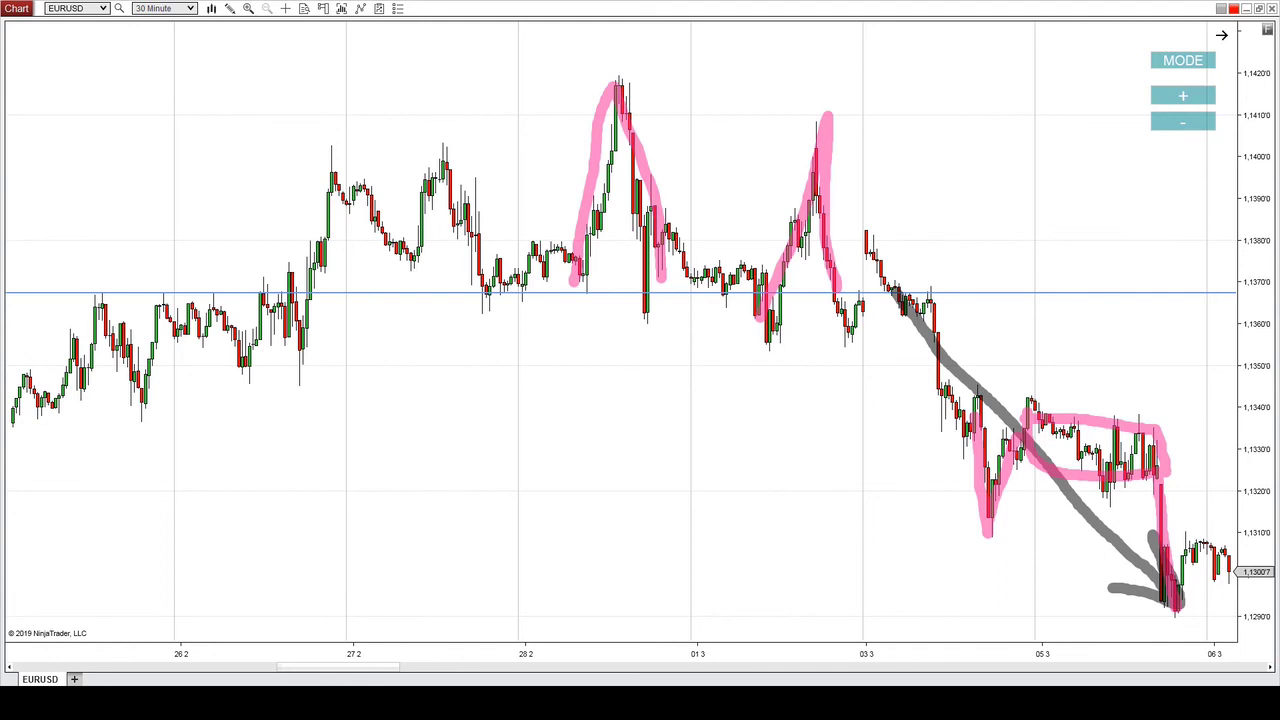
key(Escape)
- Advance the chart to 08.3, shift the price scale to show 1.1270, and outline the sideways range around 06.3 in pink
drag(1114, 366, 720, 352)
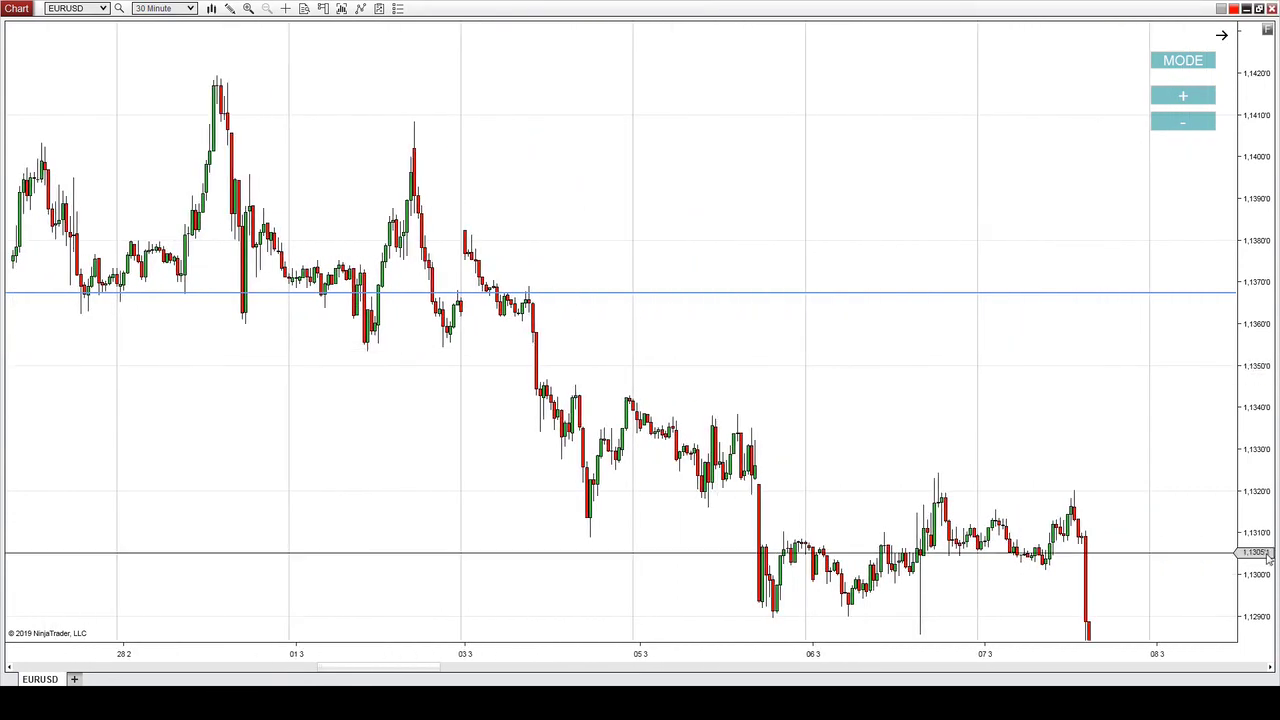
drag(1268, 557, 1268, 491)
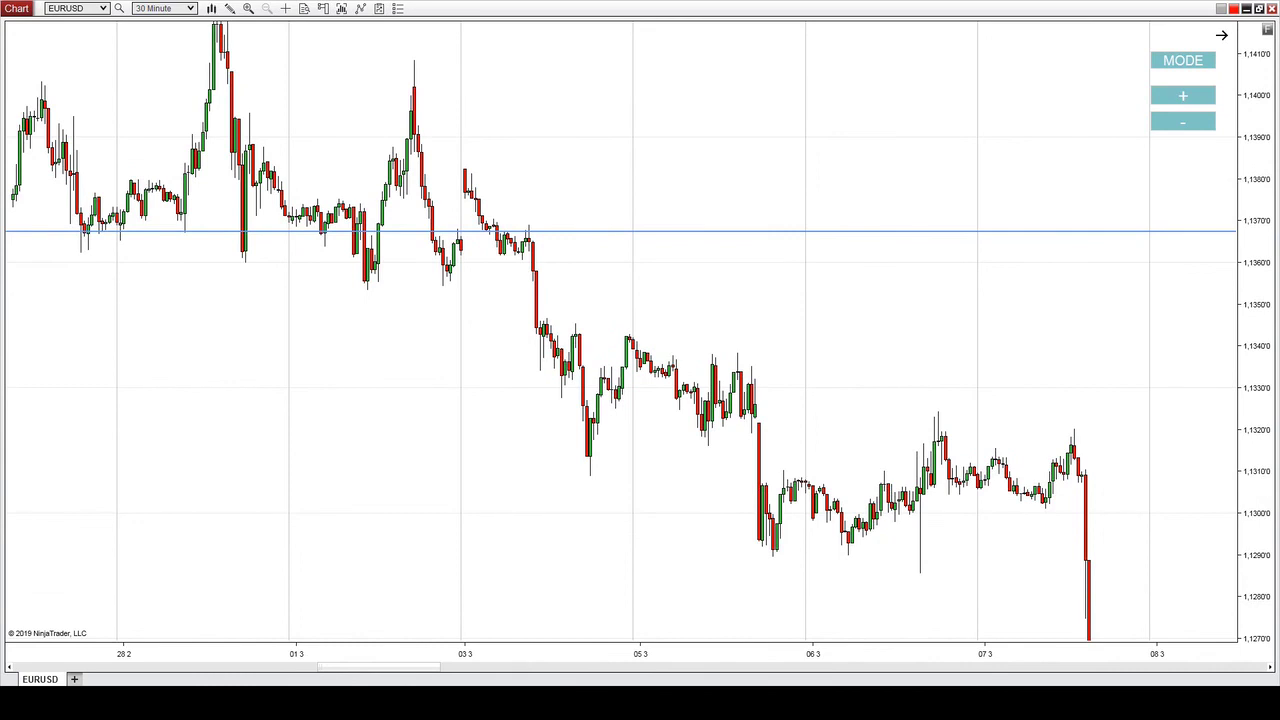
mouse_move(733, 479)
mouse_down()
mouse_move(963, 500)
mouse_move(772, 488)
mouse_up()
- Circle the 05.3 range, extend its level to the 06.3 swing high with downward arrows for both declines, and clear the markings
mouse_move(748, 376)
mouse_down()
mouse_move(953, 420)
mouse_move(1044, 498)
mouse_up()
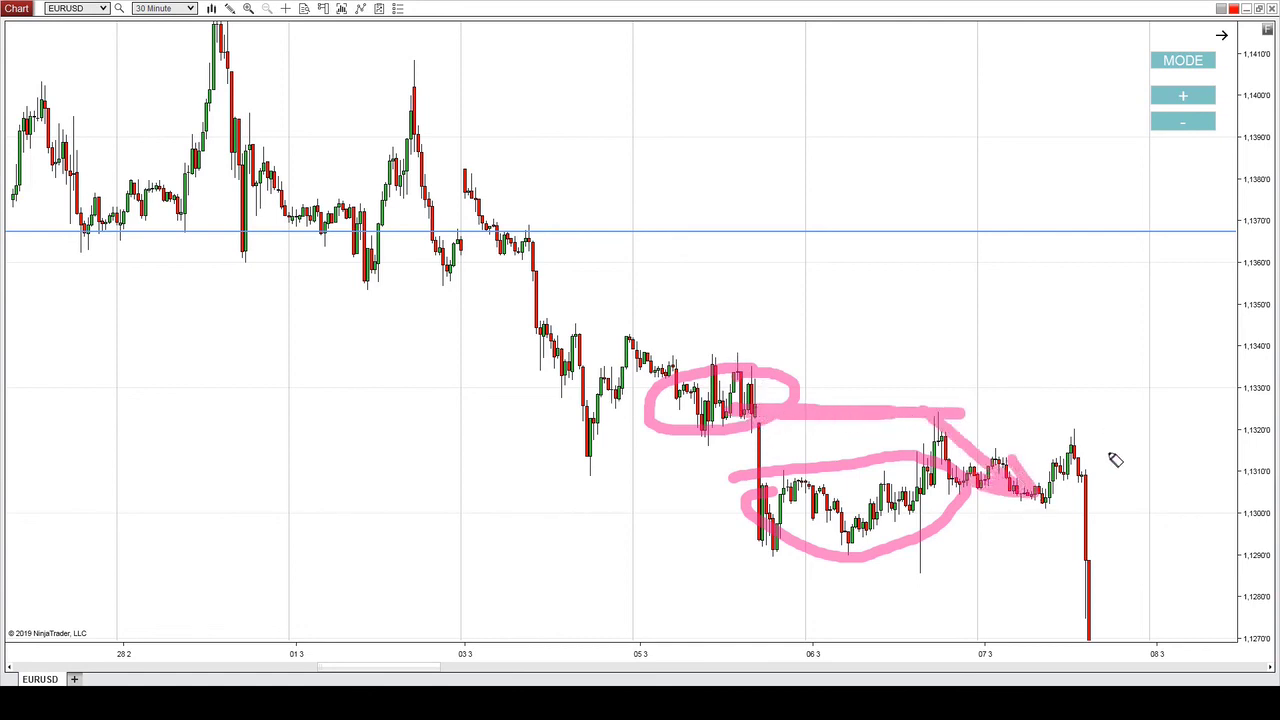
mouse_move(1058, 436)
mouse_down()
mouse_move(1020, 585)
mouse_move(1142, 568)
mouse_up()
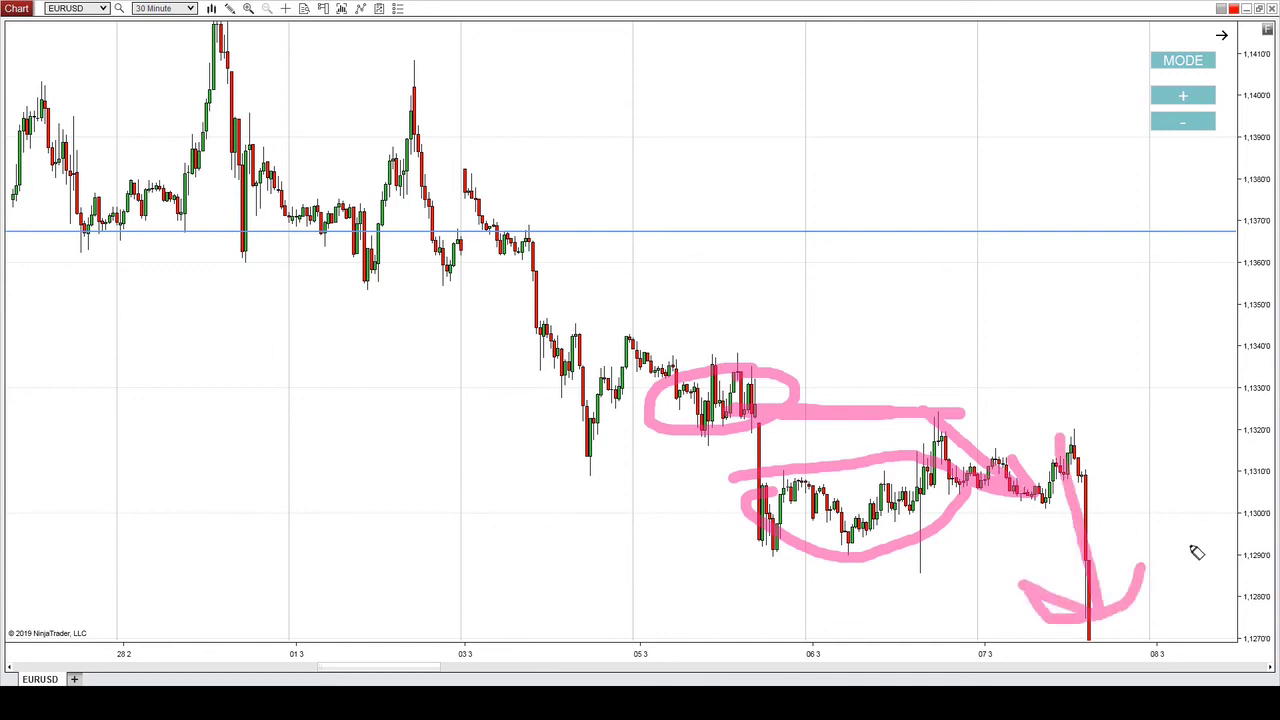
key(Escape)
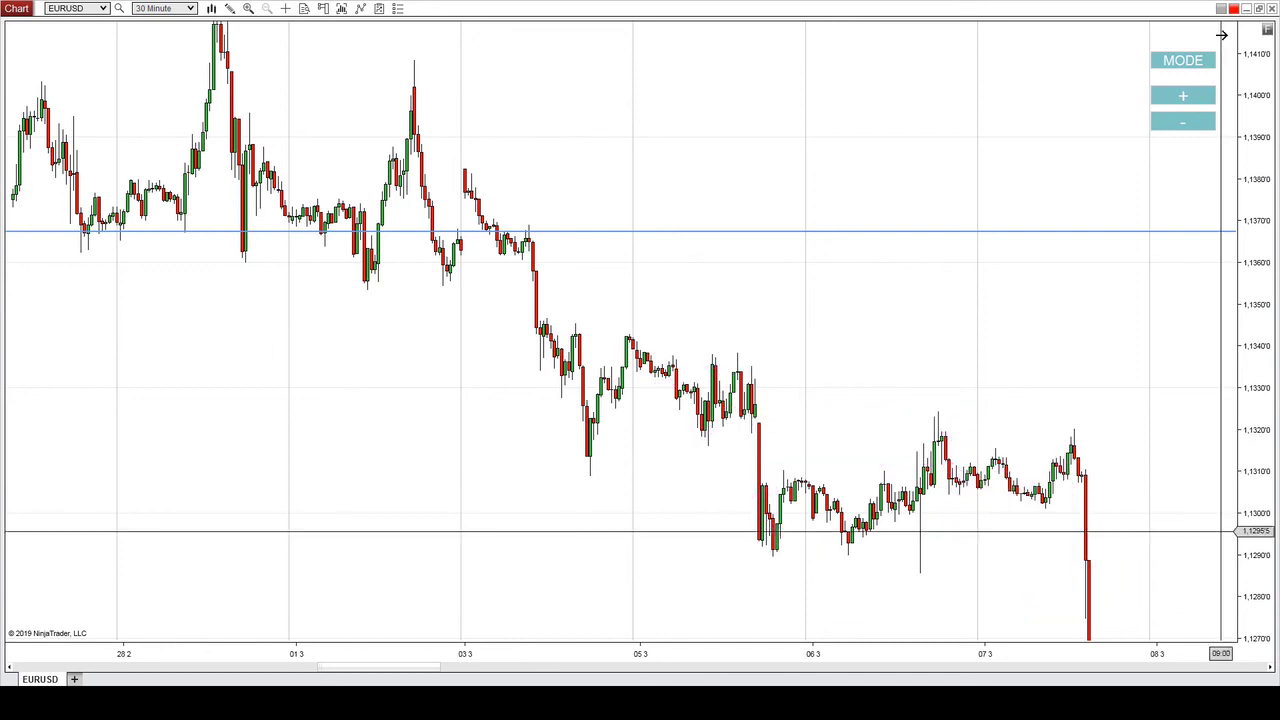
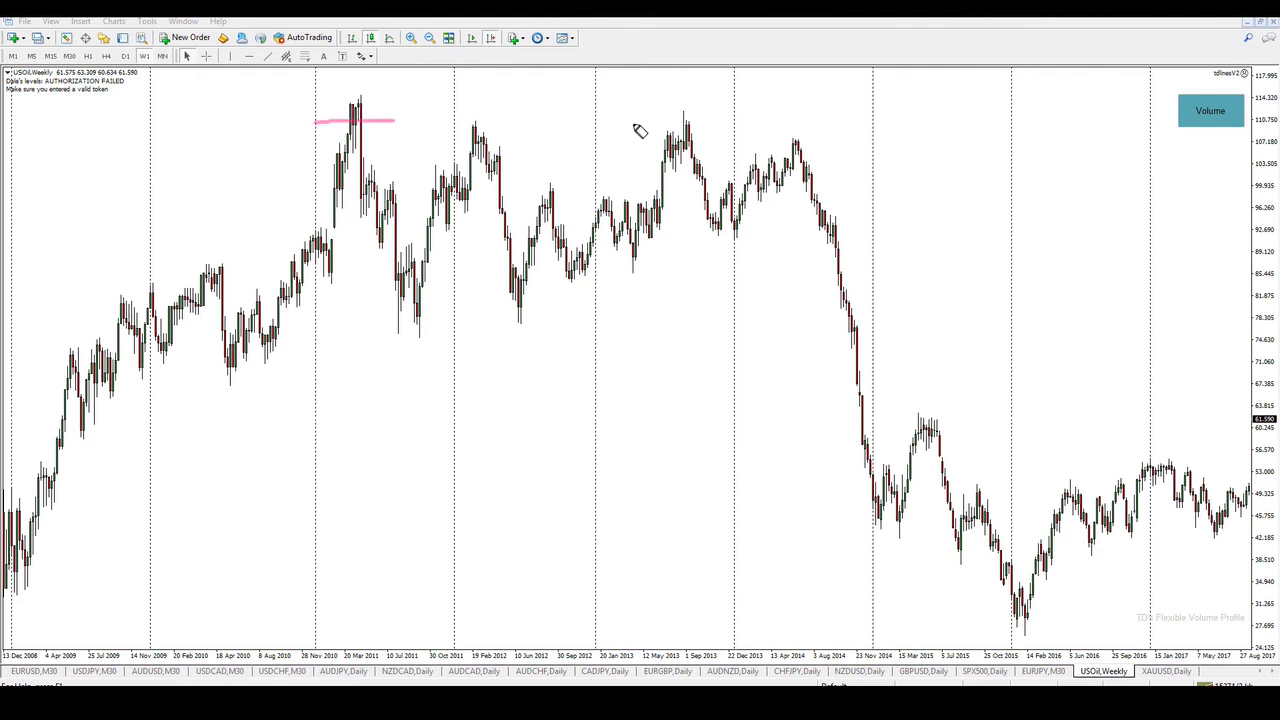
- On the weekly USOil chart, box the range from late 2010 to 2014 and trace its three main swing highs
drag(318, 195, 328, 126)
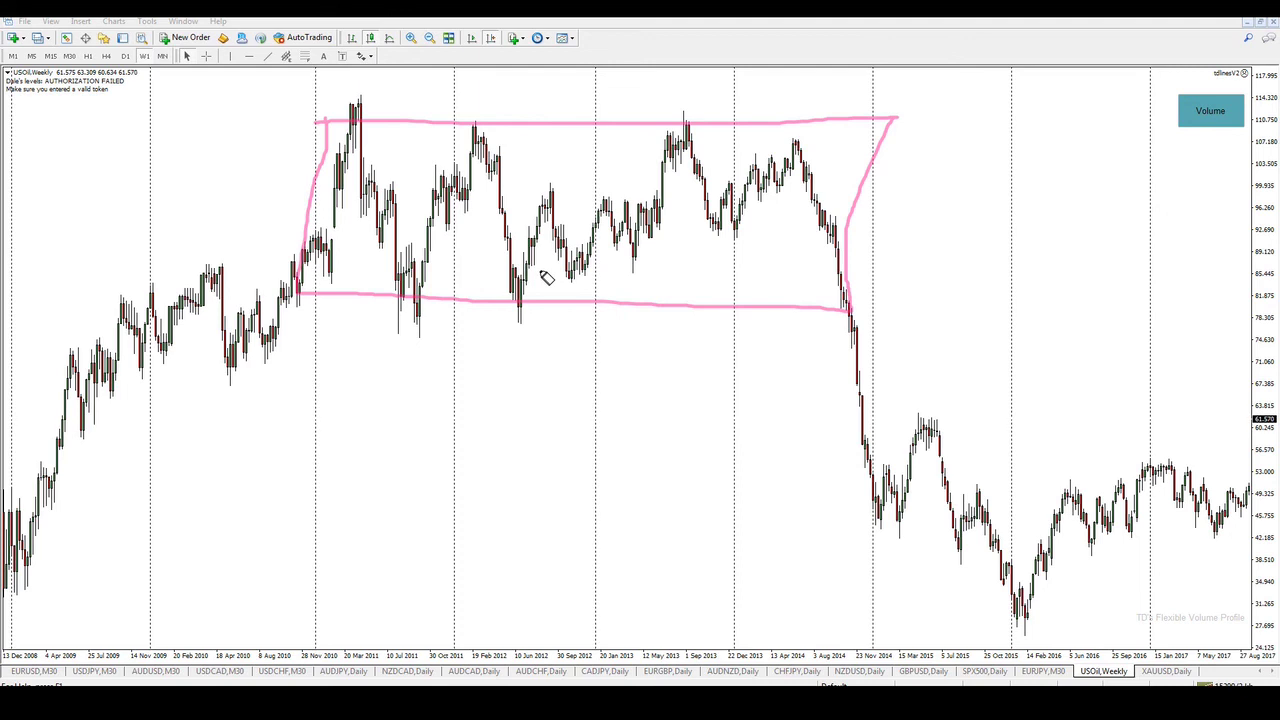
drag(352, 162, 362, 160)
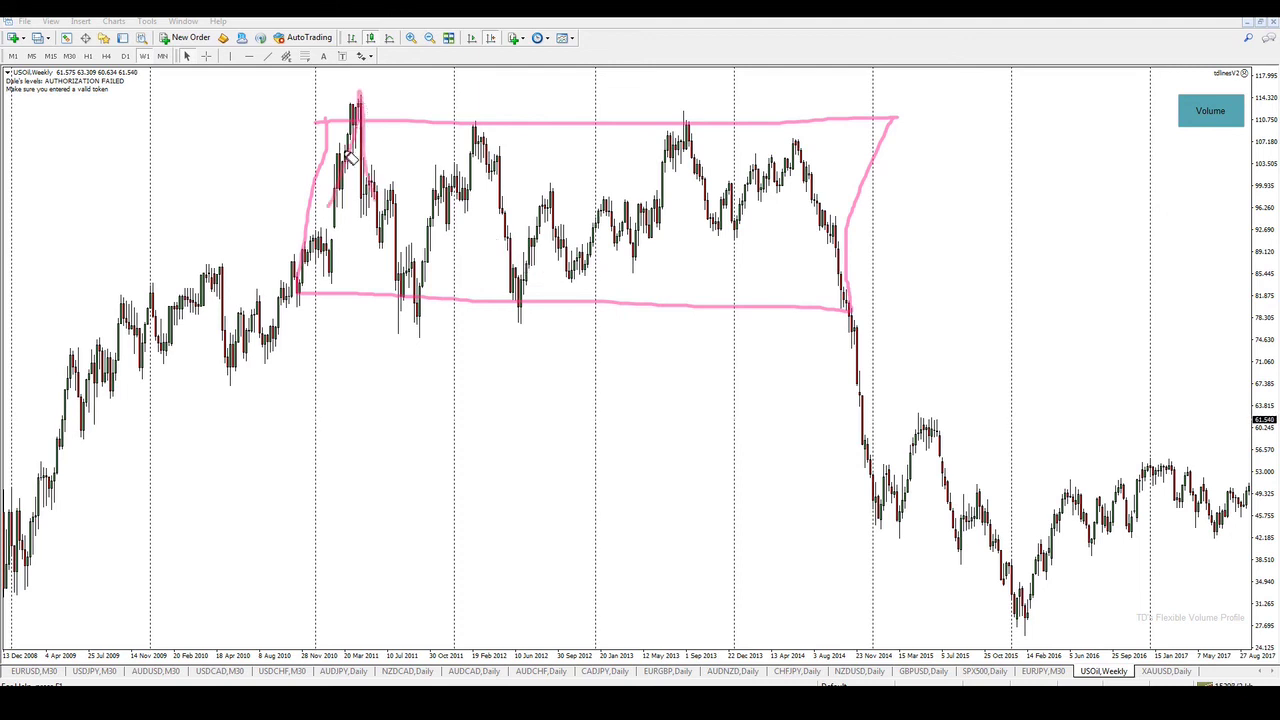
mouse_move(436, 215)
mouse_down()
mouse_move(472, 150)
mouse_move(508, 222)
mouse_up()
mouse_move(648, 212)
mouse_down()
mouse_move(660, 182)
mouse_move(700, 162)
mouse_move(713, 210)
mouse_up()
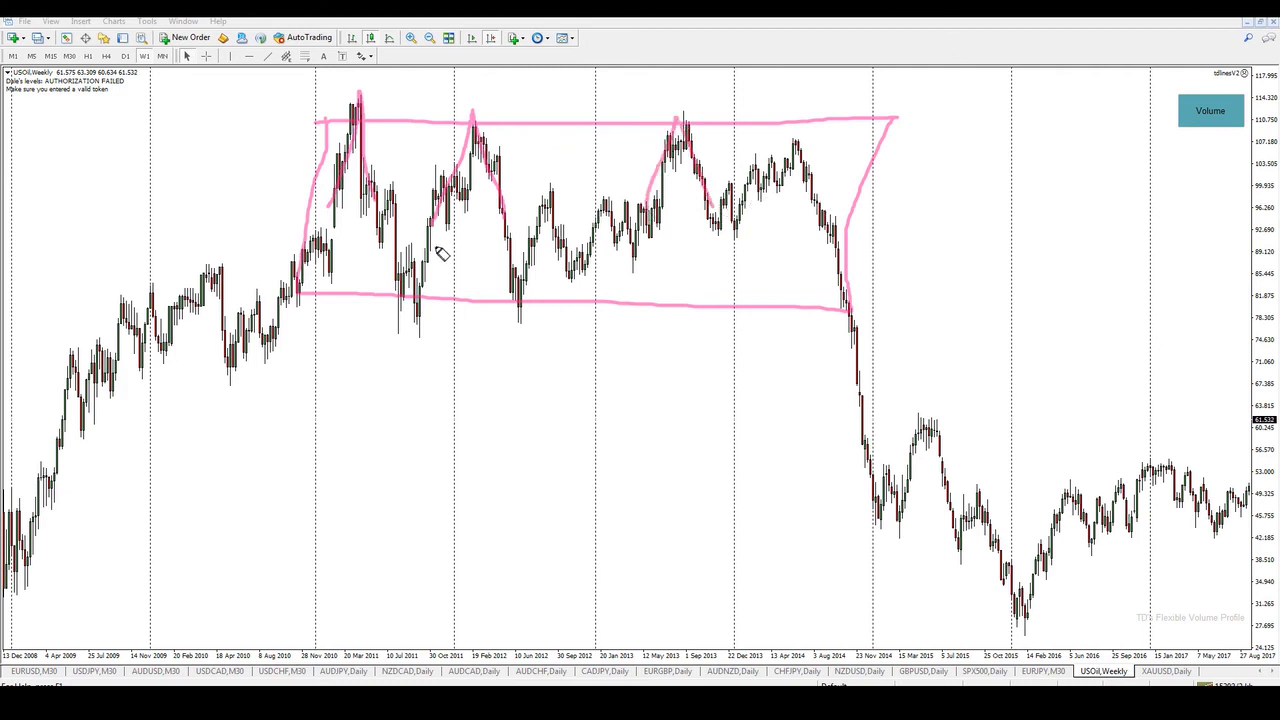
- Trace the range's swing lows in 2011, 2012 and 2013, and clear the markings
mouse_move(410, 285)
mouse_down()
mouse_move(420, 334)
mouse_move(440, 240)
mouse_up()
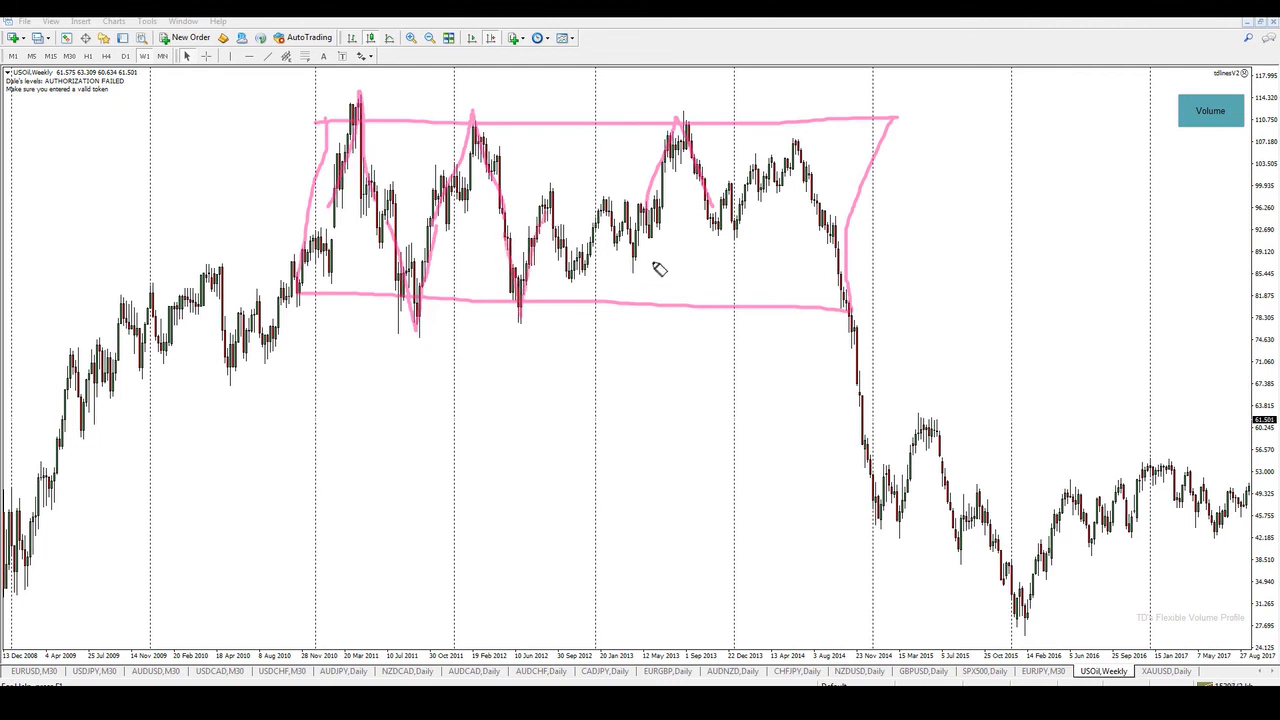
mouse_move(617, 220)
mouse_down()
mouse_move(634, 268)
mouse_move(682, 204)
mouse_up()
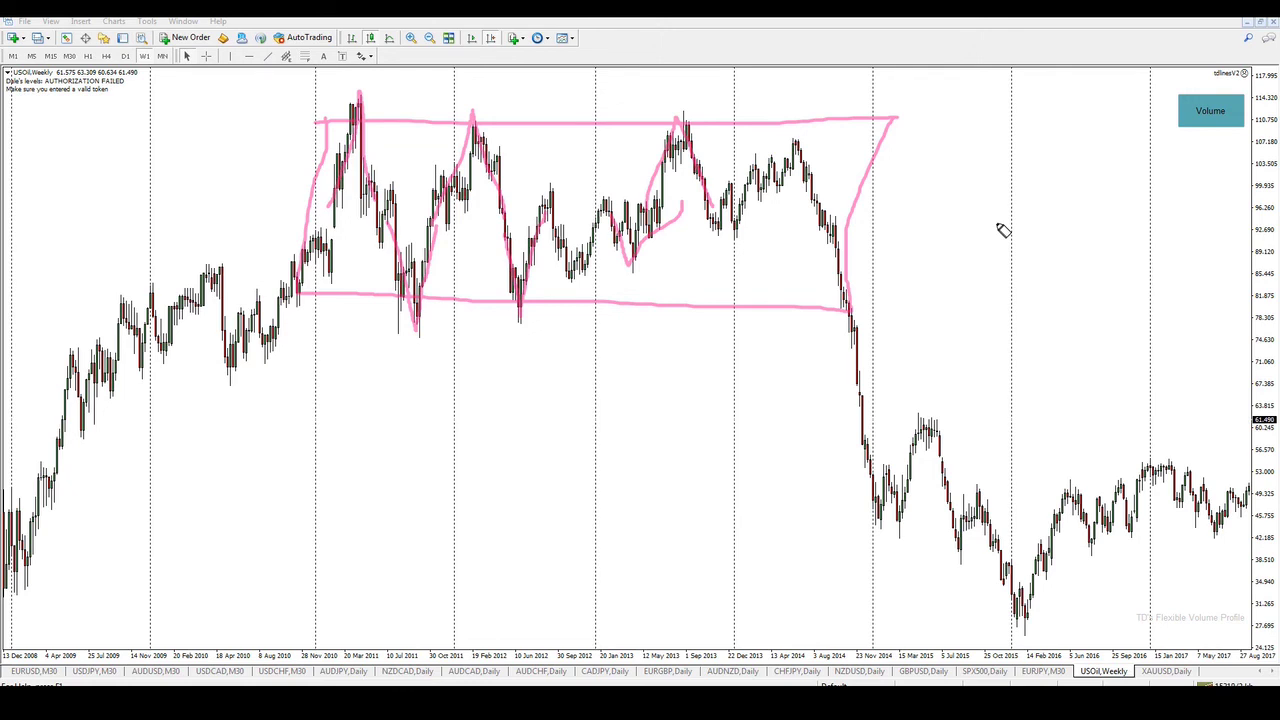
key(e)
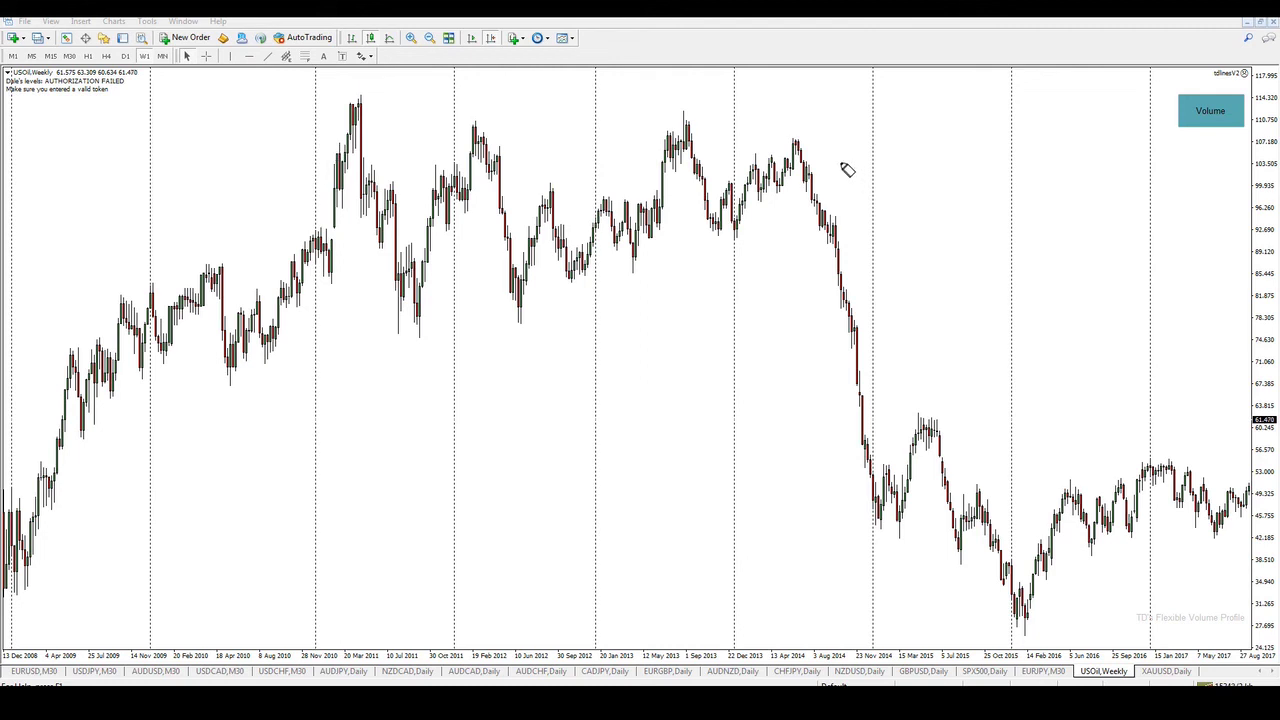
- Draw a downward arrow along the 2014 sell-off and trace the swing lows in March 2015 and early 2016
mouse_move(808, 166)
mouse_down()
mouse_move(864, 503)
mouse_move(876, 464)
mouse_up()
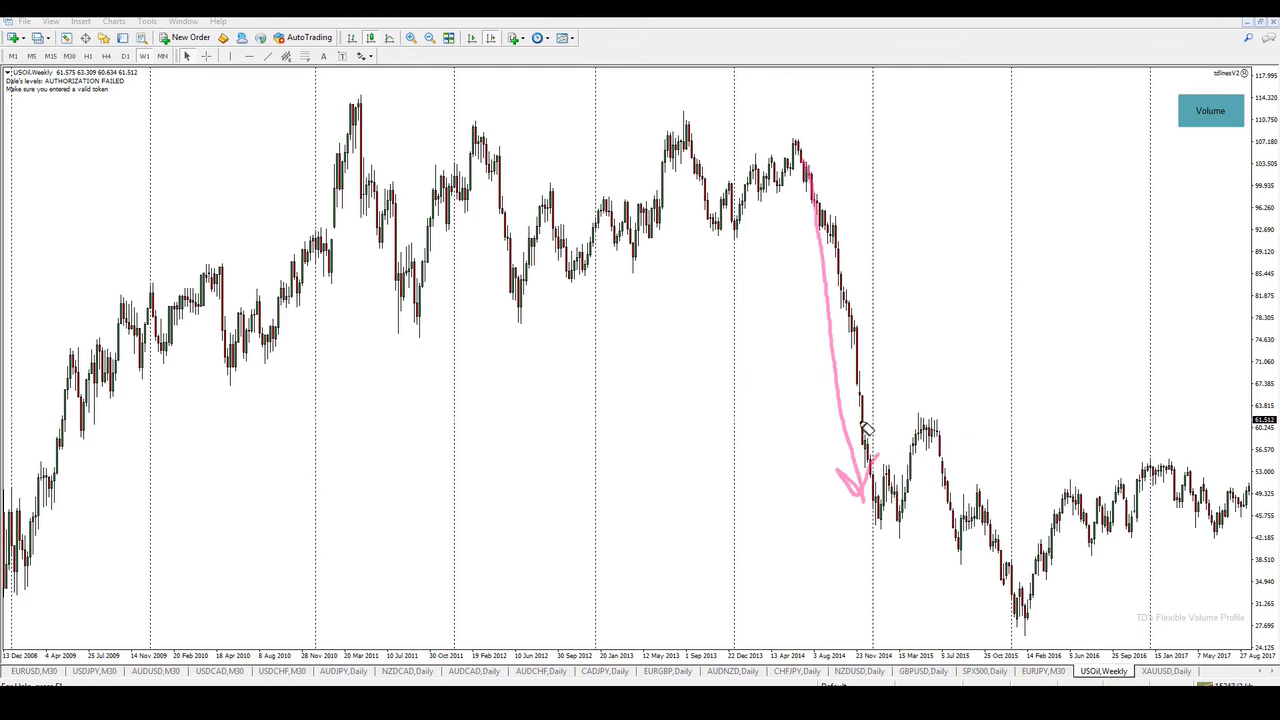
mouse_move(858, 422)
mouse_down()
mouse_move(896, 526)
mouse_move(940, 428)
mouse_up()
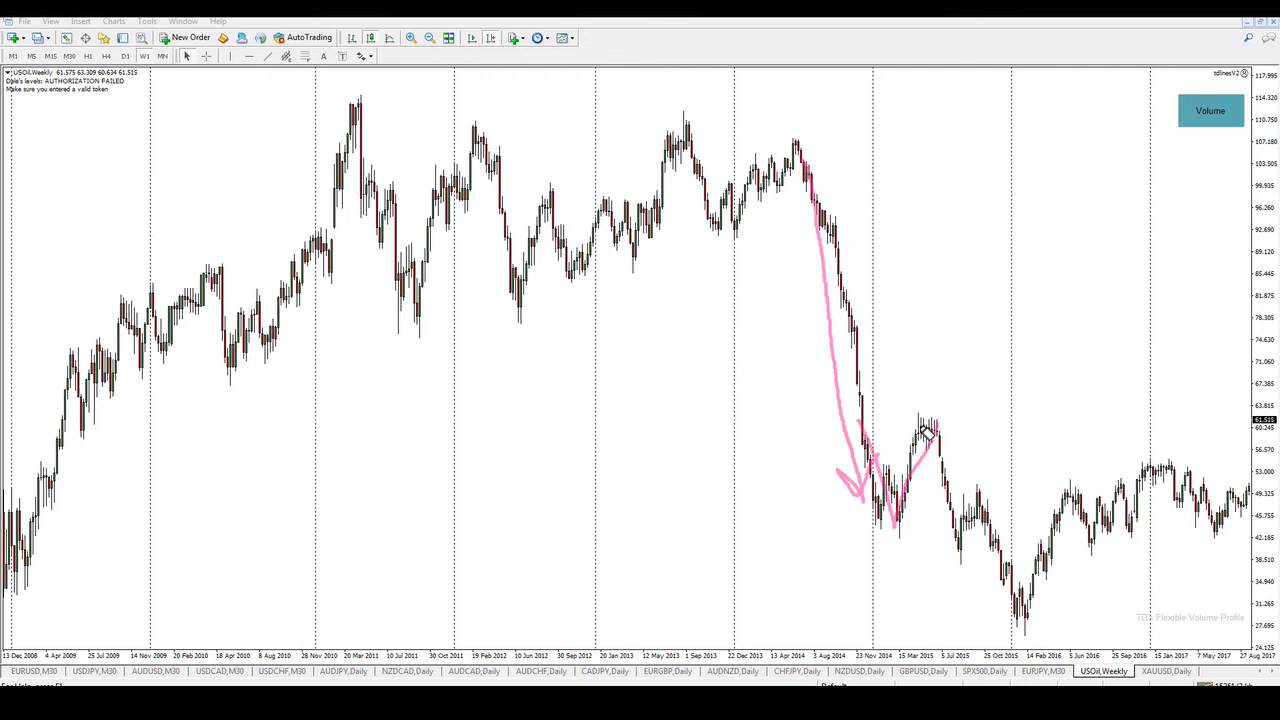
mouse_move(928, 432)
mouse_down()
mouse_move(1018, 618)
mouse_move(1062, 520)
mouse_up()
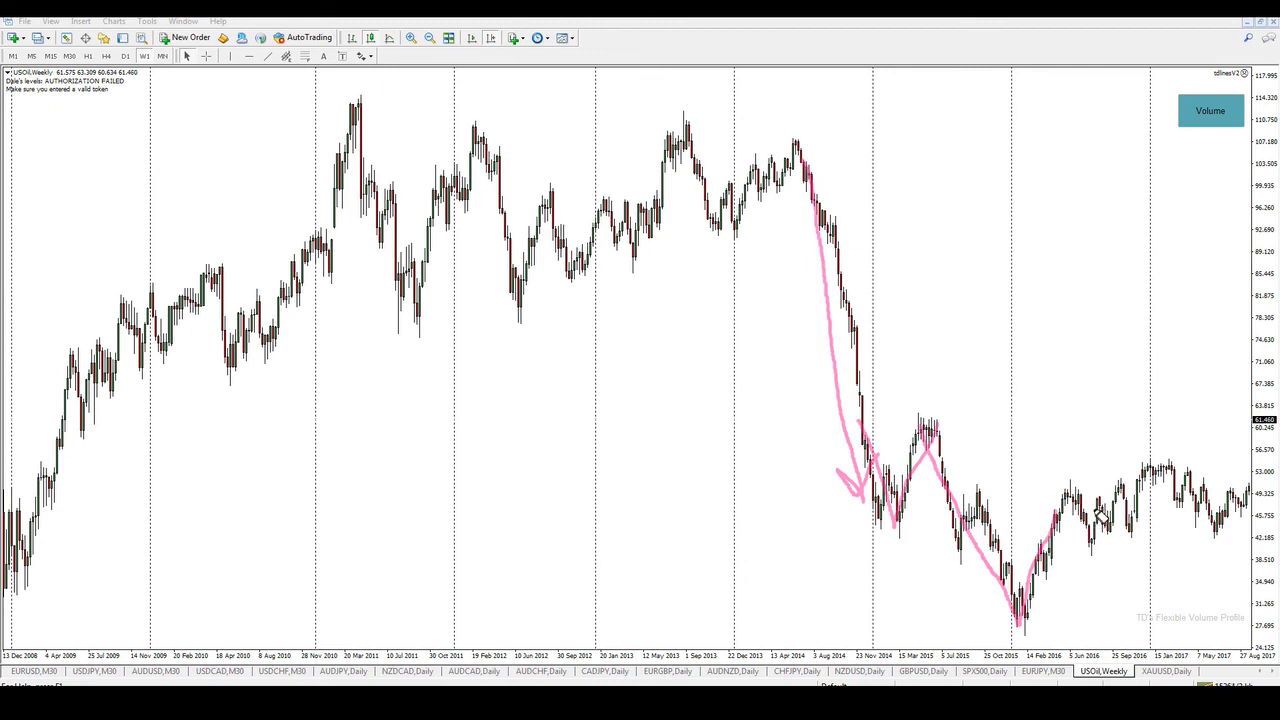
- Box the sideways range from mid-2016 to August 2017 and clear all markings
mouse_move(1054, 489)
mouse_down()
mouse_move(1241, 477)
mouse_move(1128, 556)
mouse_move(1048, 480)
mouse_up()
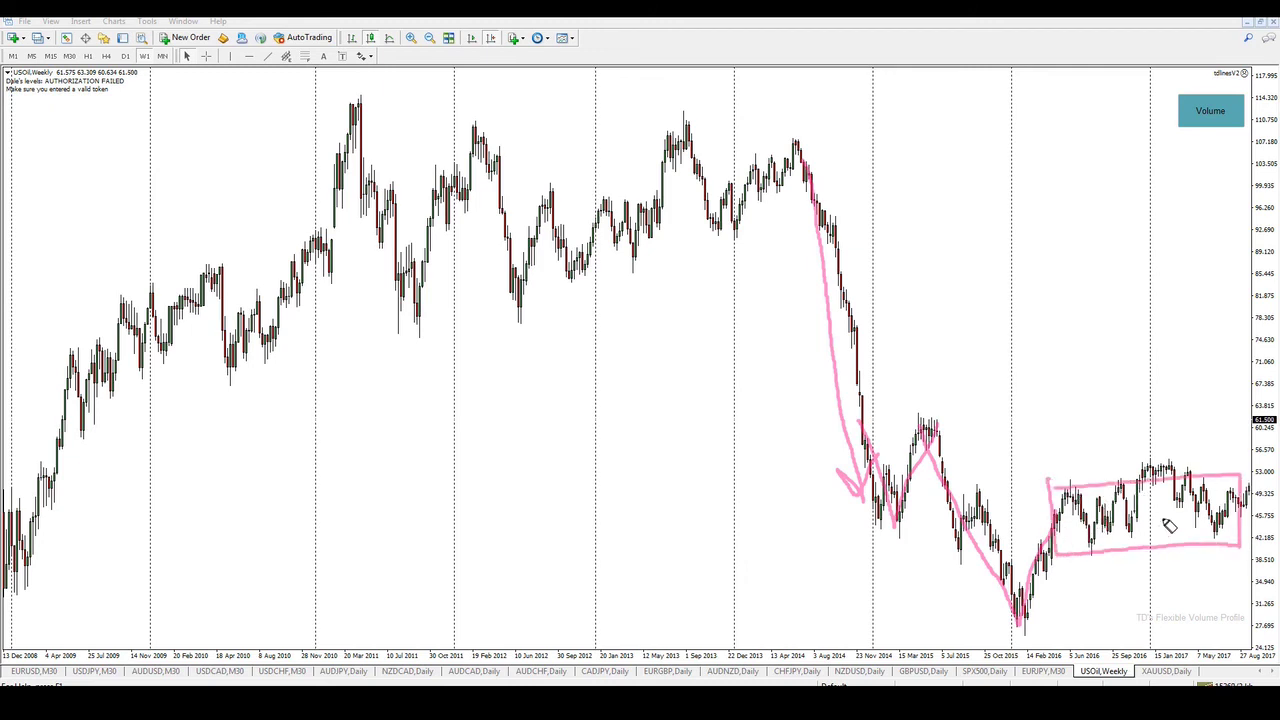
key(Escape)
- Box the 2016–2017 range again with data up to April 2019 shown, draw an upward arrow to the 2018 peak, and clear the markings
scroll(960, 349, down, 5)
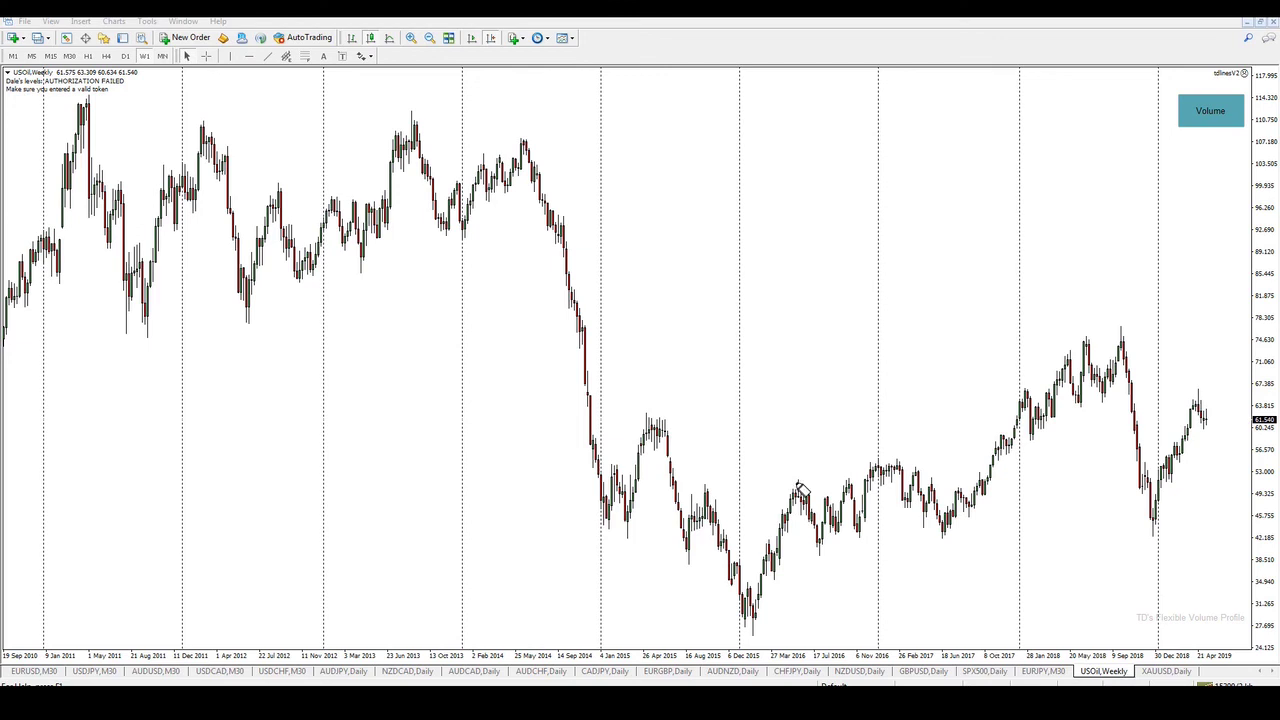
mouse_move(776, 486)
mouse_down()
mouse_move(938, 485)
mouse_move(986, 529)
mouse_move(790, 516)
mouse_move(784, 470)
mouse_up()
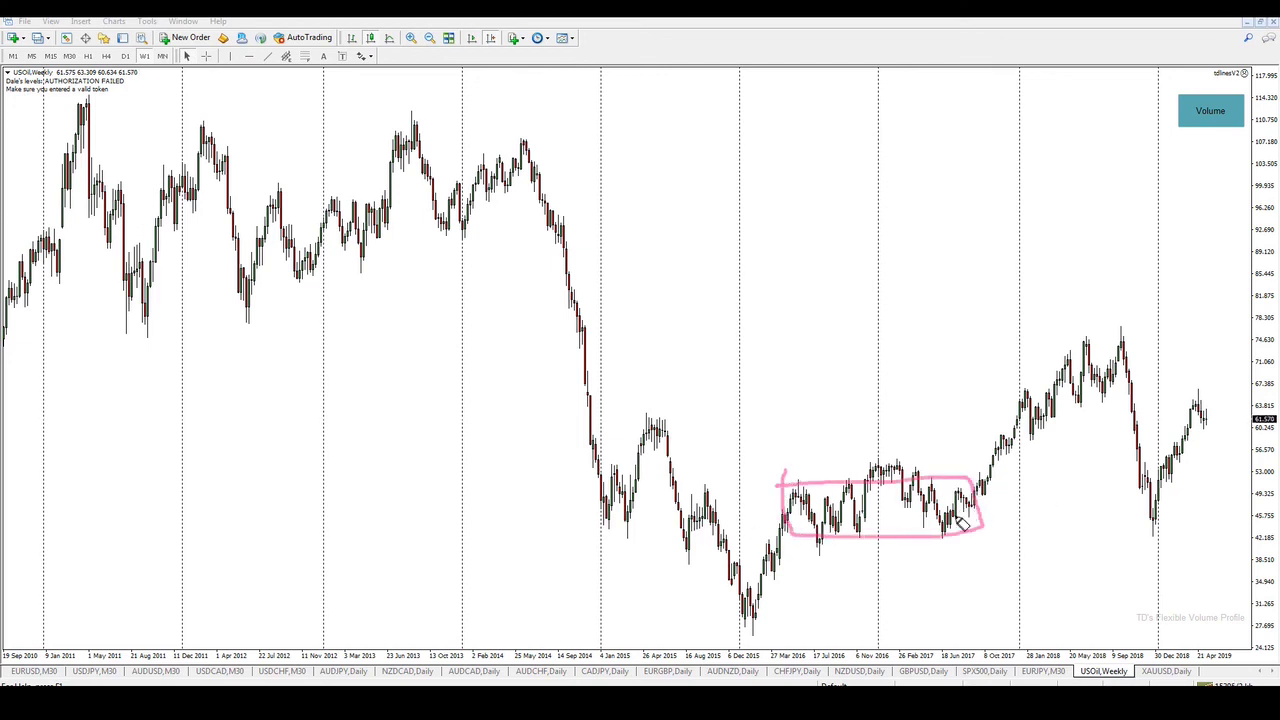
mouse_move(946, 530)
mouse_down()
mouse_move(1118, 330)
mouse_move(1114, 346)
mouse_up()
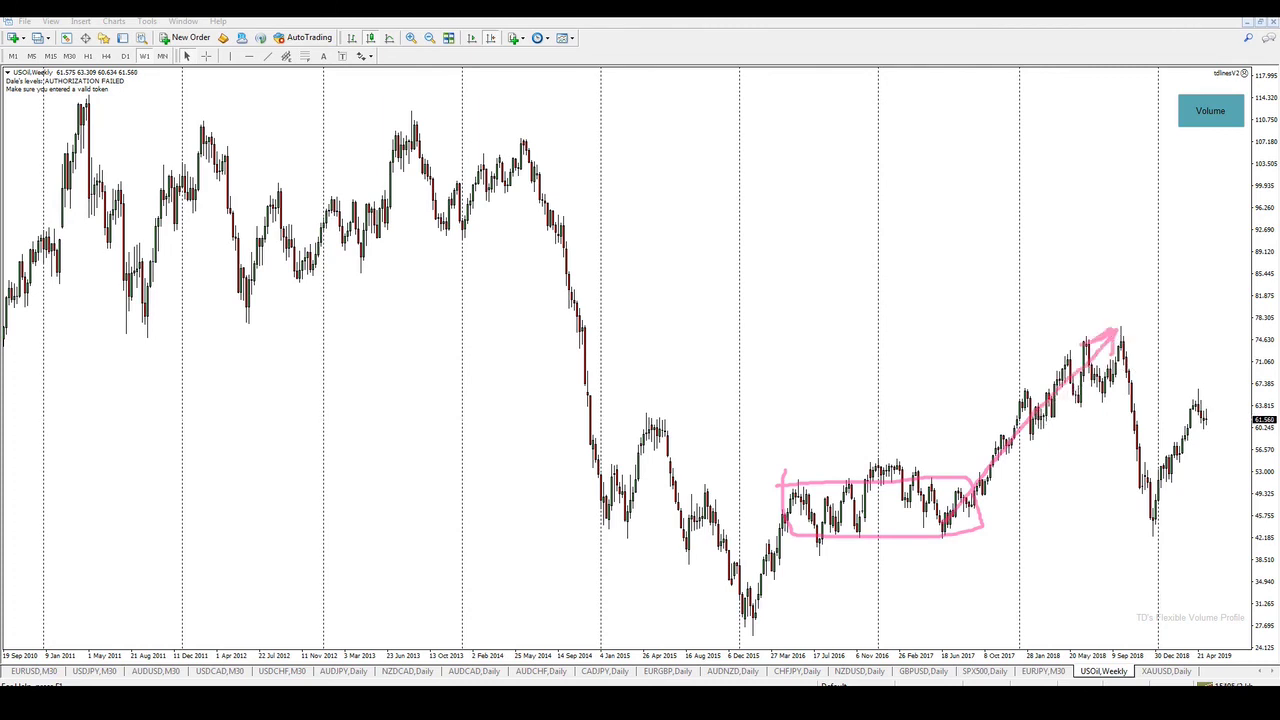
key(Escape)
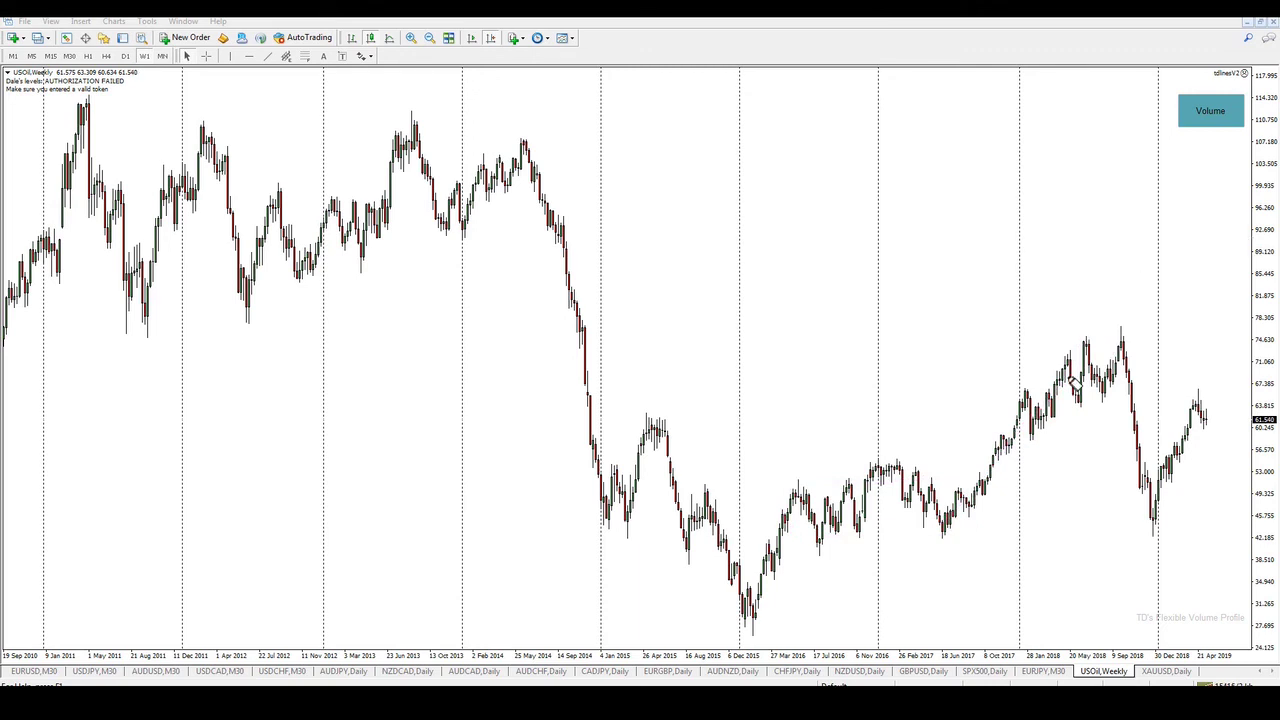
- Trace the three swing highs of 2018, draw a downward arrow along the following sell-off, and clear the markings
mouse_move(1055, 410)
mouse_down()
mouse_move(1062, 376)
mouse_move(1082, 402)
mouse_move(1090, 340)
mouse_move(1106, 390)
mouse_move(1124, 334)
mouse_move(1136, 384)
mouse_up()
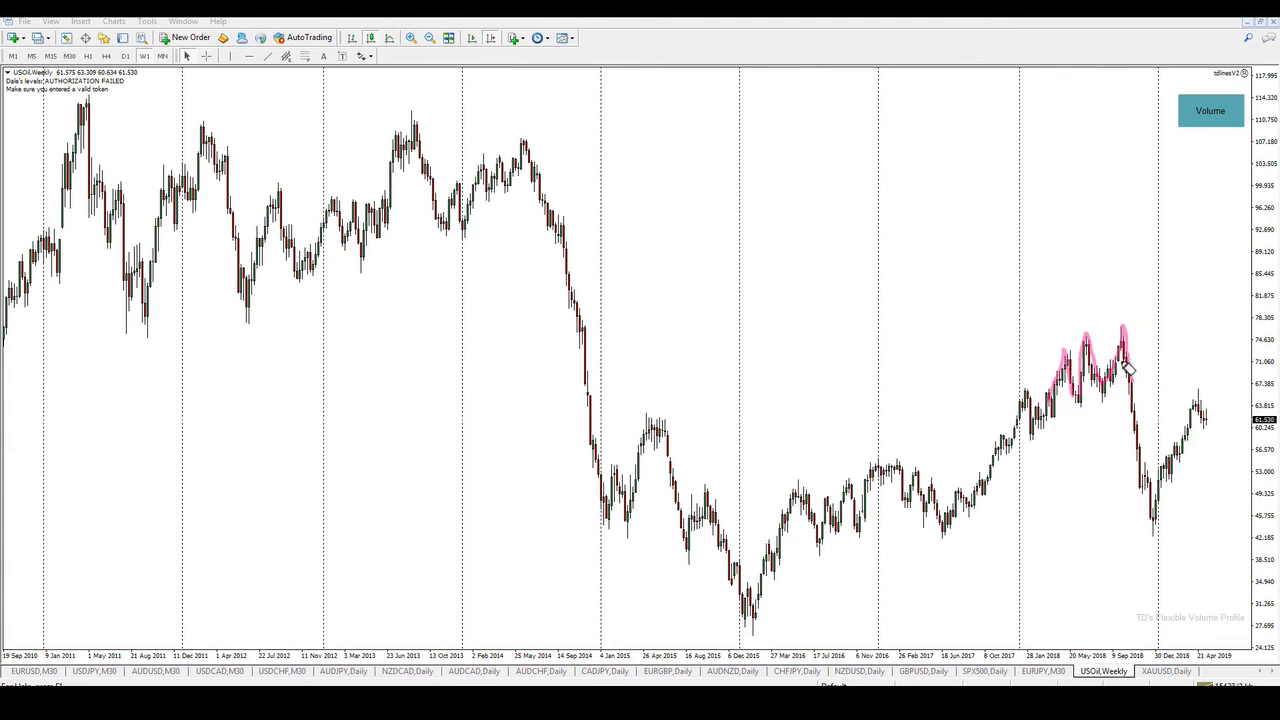
drag(1133, 380, 1139, 506)
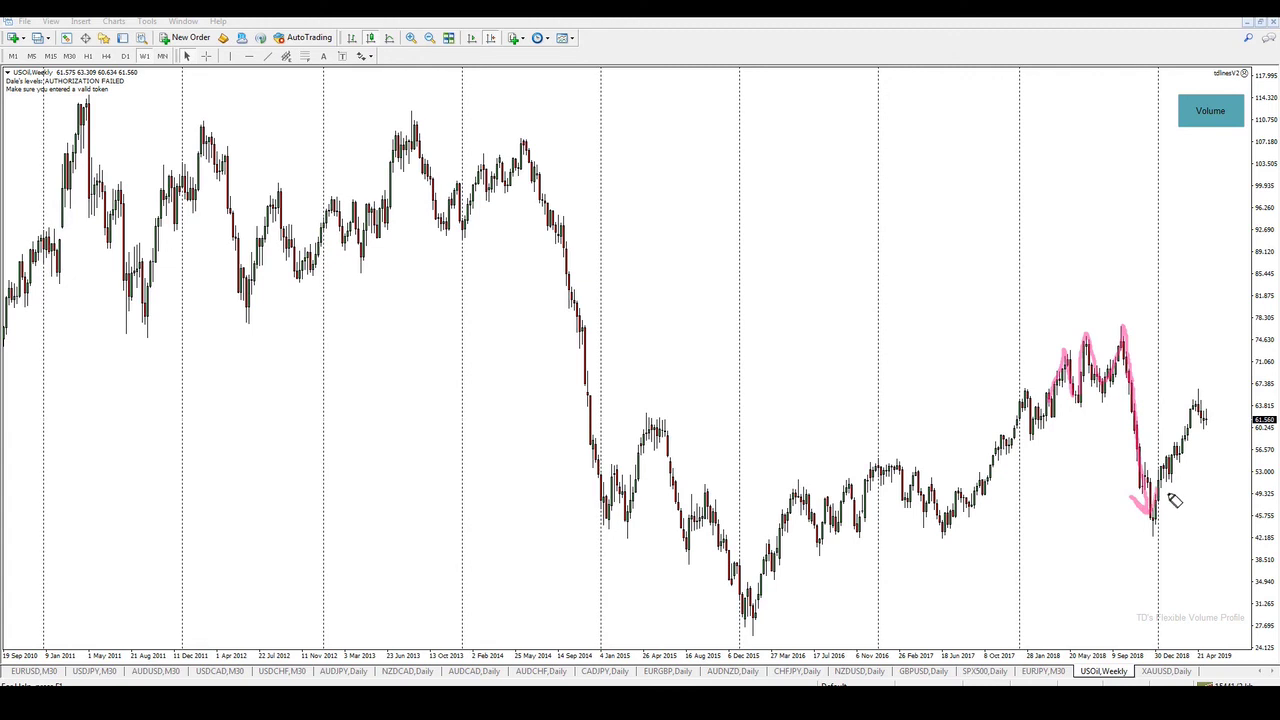
key(Escape)
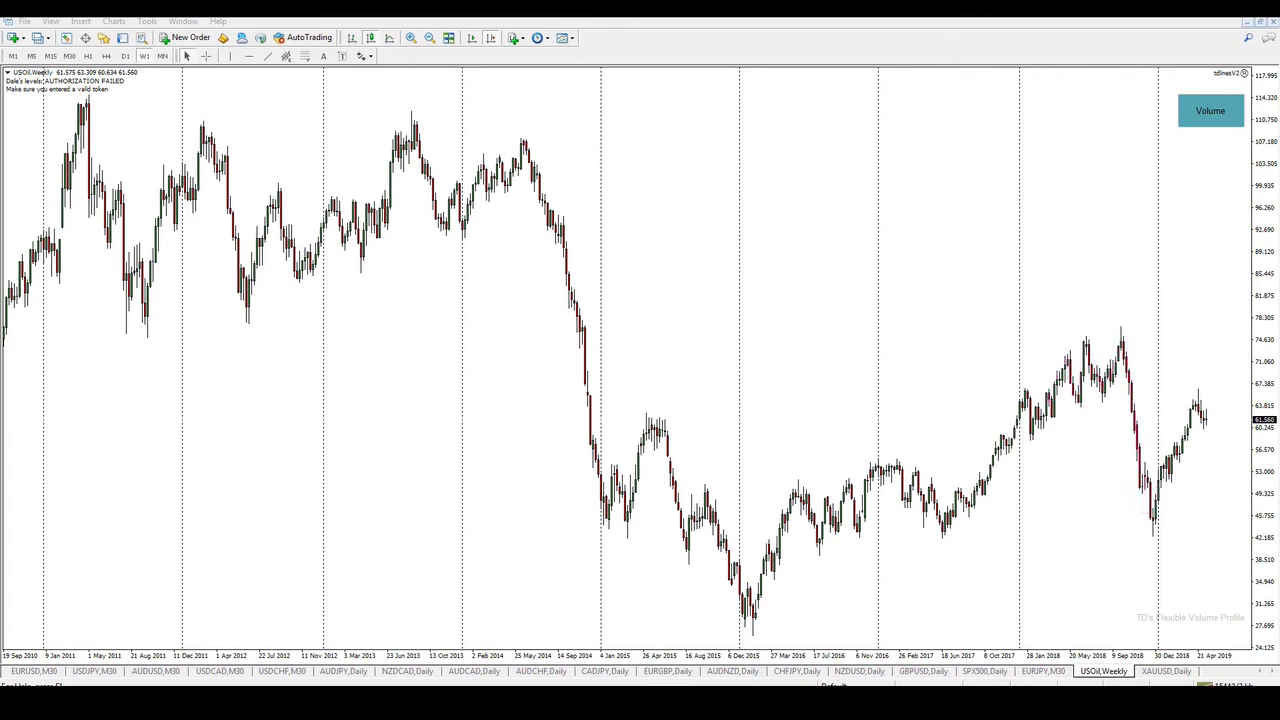
- Trace the V-shaped swing low at the end of 2018 with an upward arrow to the April 2019 high, and clear the markings
mouse_move(1135, 458)
mouse_down()
mouse_move(1154, 530)
mouse_move(1170, 477)
mouse_up()
mouse_move(1176, 413)
mouse_down()
mouse_move(1193, 400)
mouse_move(1203, 430)
mouse_up()
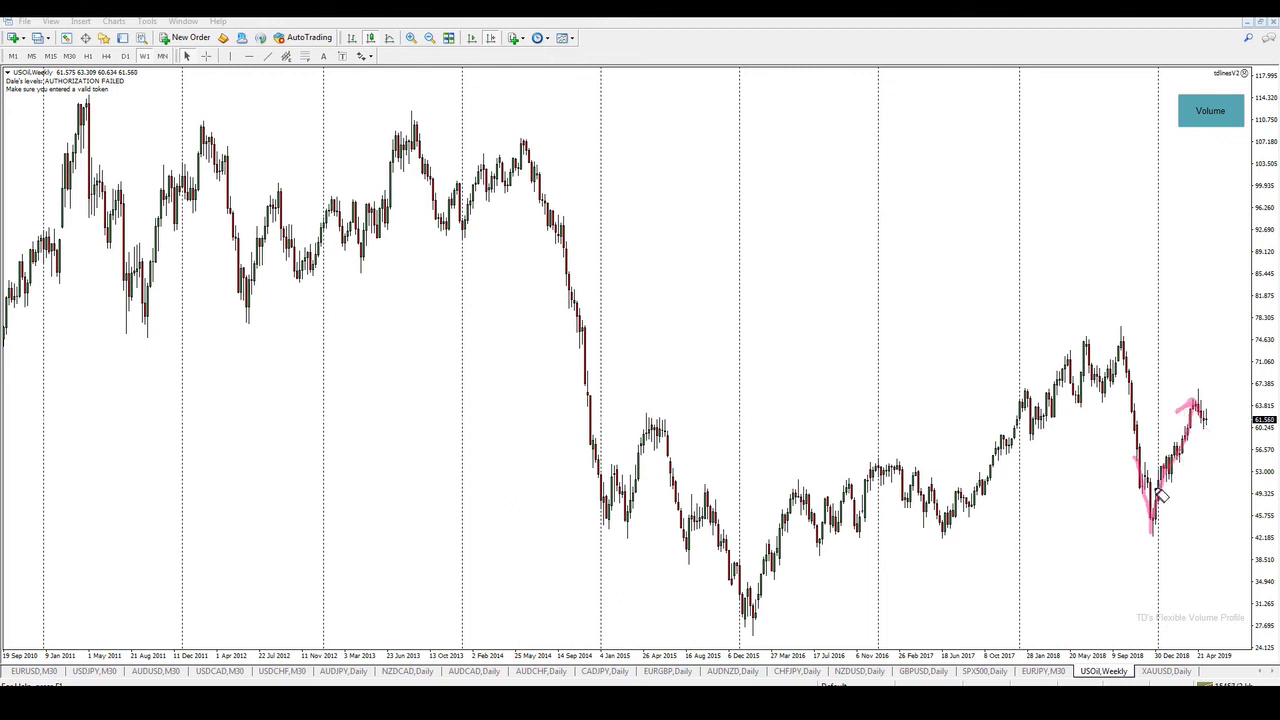
key(Escape)
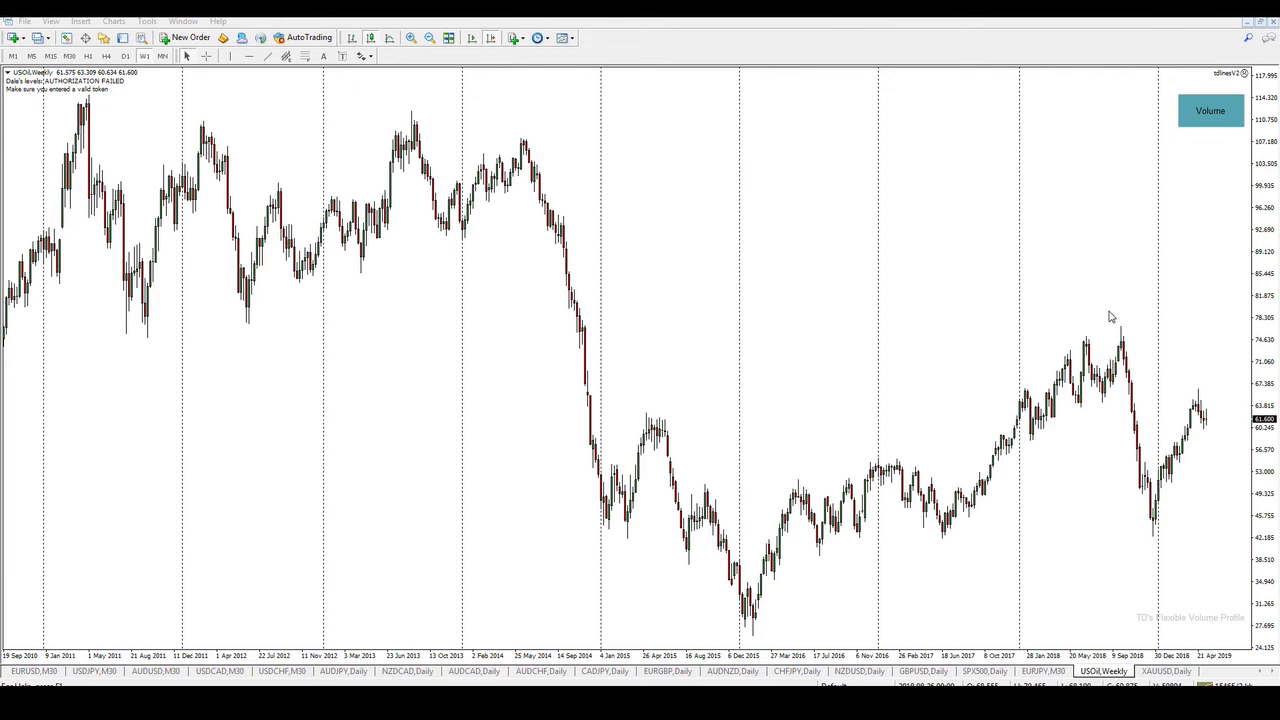
- Place a horizontal line at 76.936 and trace the 2011 and 2012 swing lows resting on it
click(249, 56)
drag(405, 318, 430, 327)
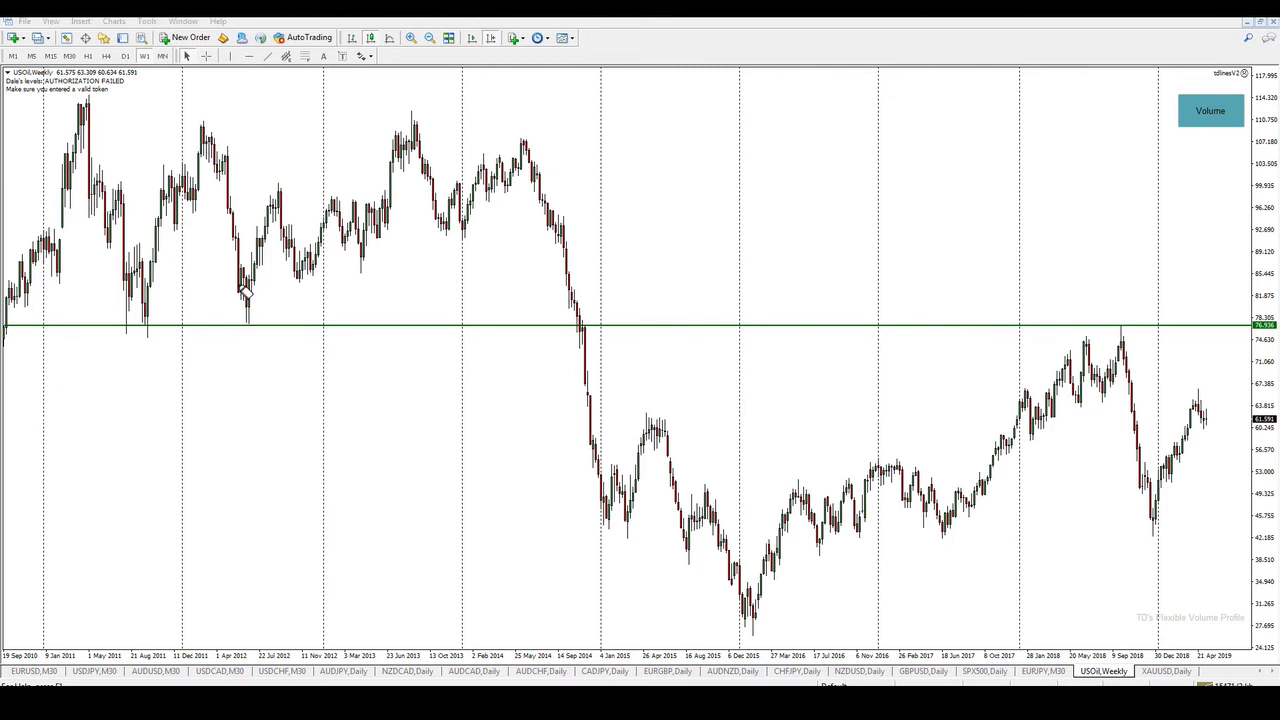
mouse_move(97, 172)
mouse_down()
mouse_move(131, 301)
mouse_move(155, 297)
mouse_move(199, 168)
mouse_move(251, 320)
mouse_move(290, 196)
mouse_up()
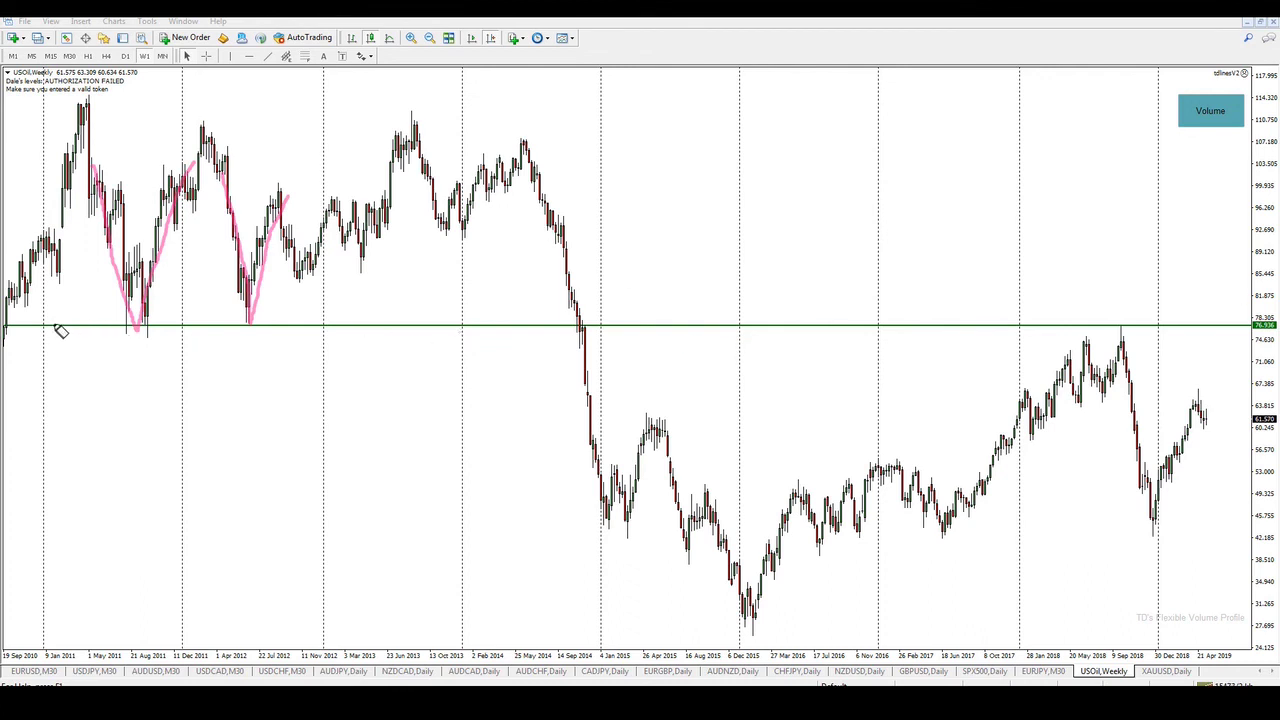
- Highlight the horizontal line in pink up to the 2018 peak, draw the 2014 breakdown arrow through it, and label it S above
drag(50, 323, 1170, 328)
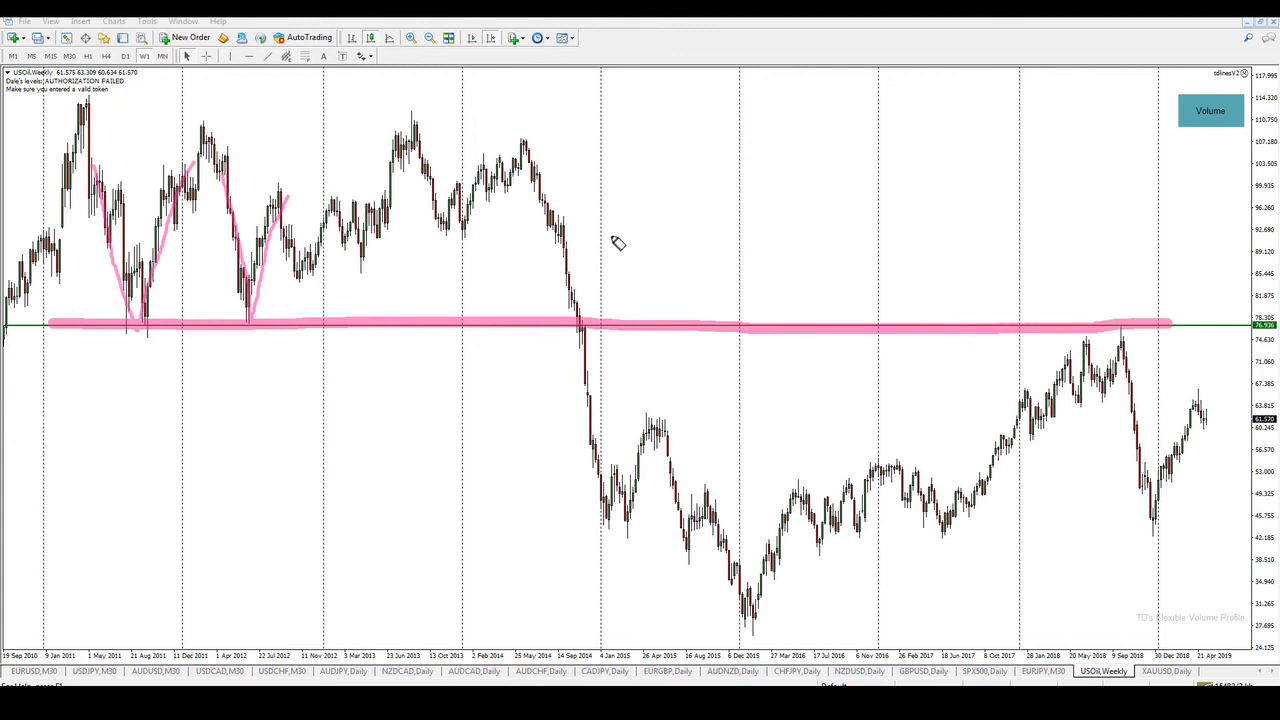
mouse_move(538, 165)
mouse_down()
mouse_move(567, 251)
mouse_move(595, 450)
mouse_move(572, 483)
mouse_move(627, 442)
mouse_up()
drag(495, 254, 445, 298)
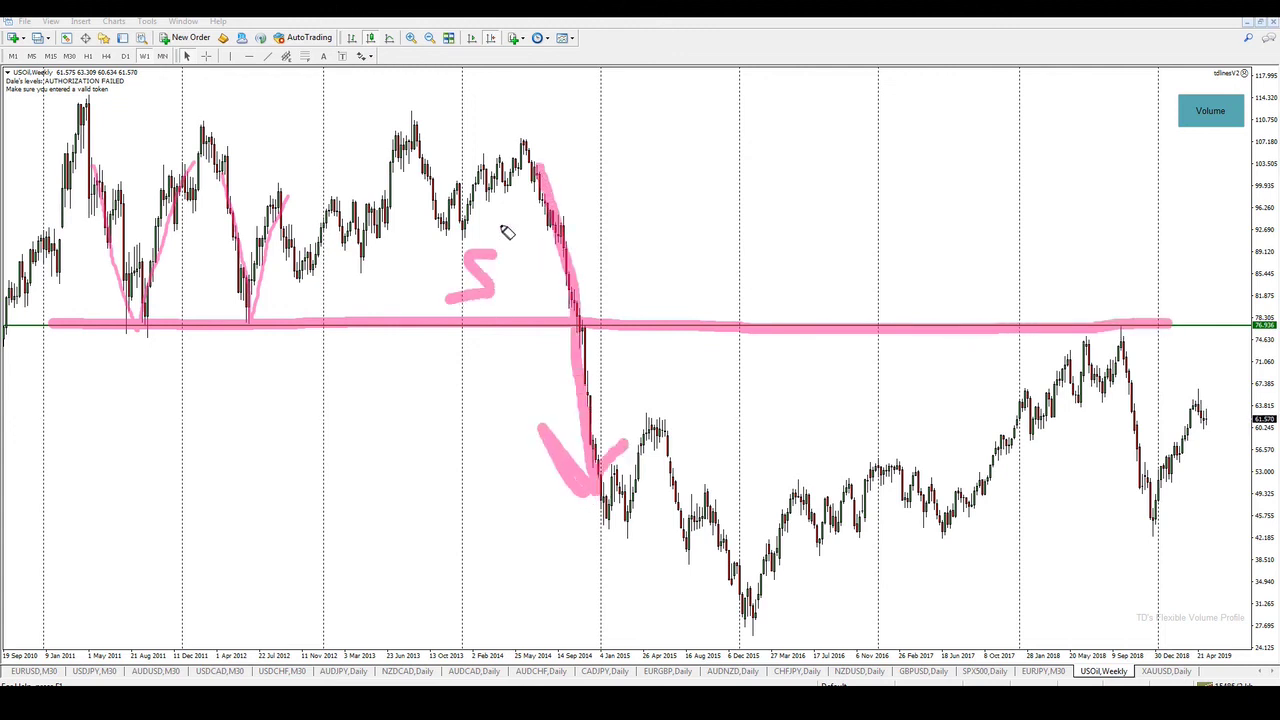
- Label the line's underside R, draw a downward arrow from its touch at the late-2018 peak, and clear the markings
mouse_move(822, 364)
mouse_down()
mouse_move(824, 432)
mouse_move(849, 386)
mouse_move(860, 427)
mouse_up()
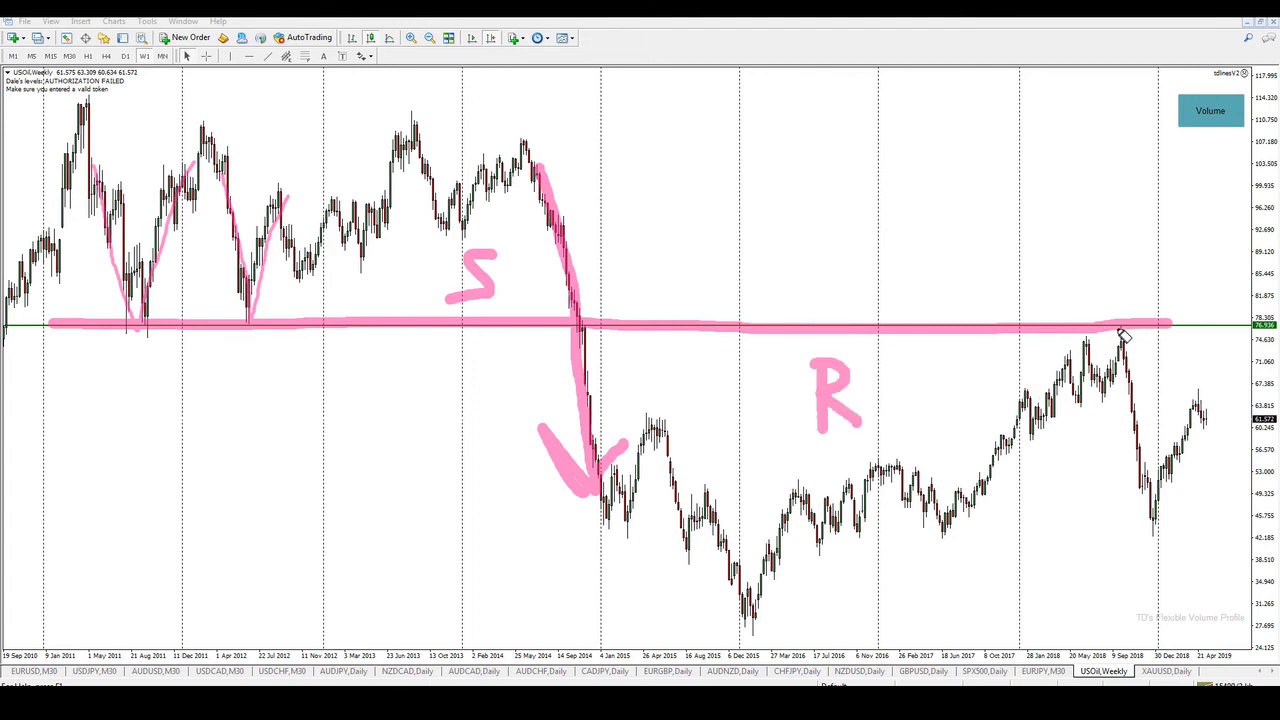
drag(1131, 334, 1140, 495)
drag(1162, 462, 1142, 492)
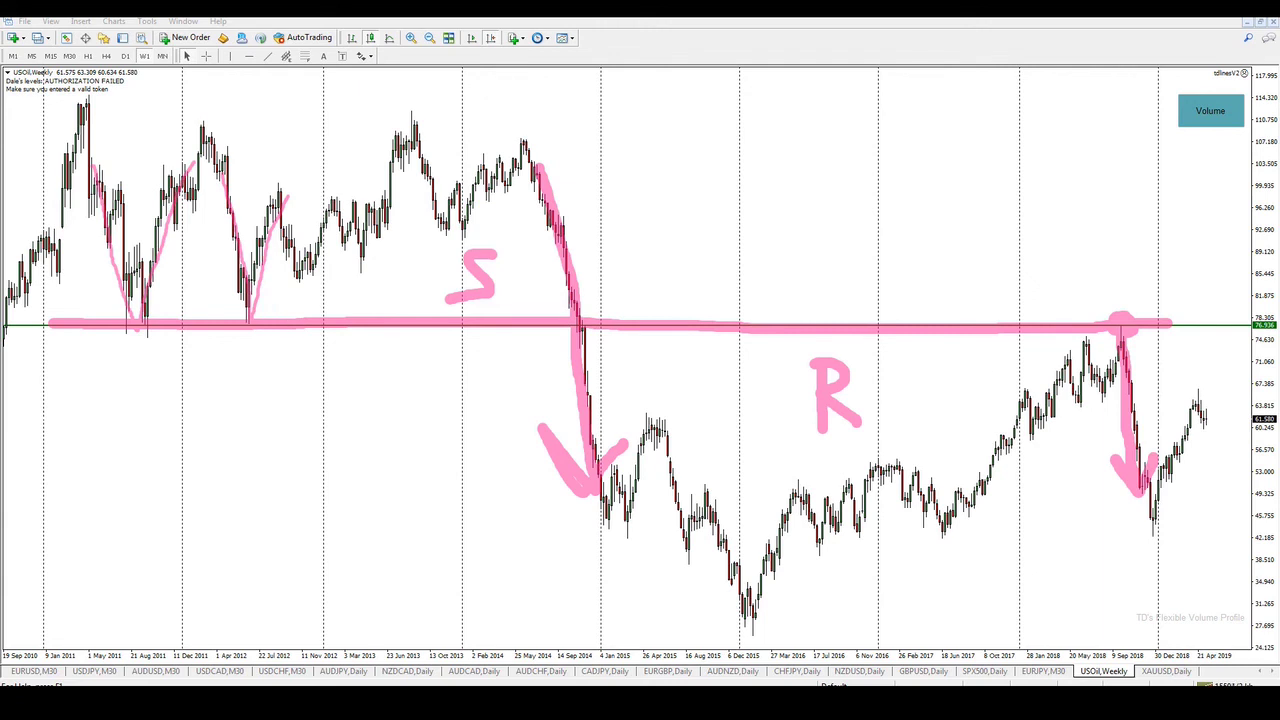
key(e)
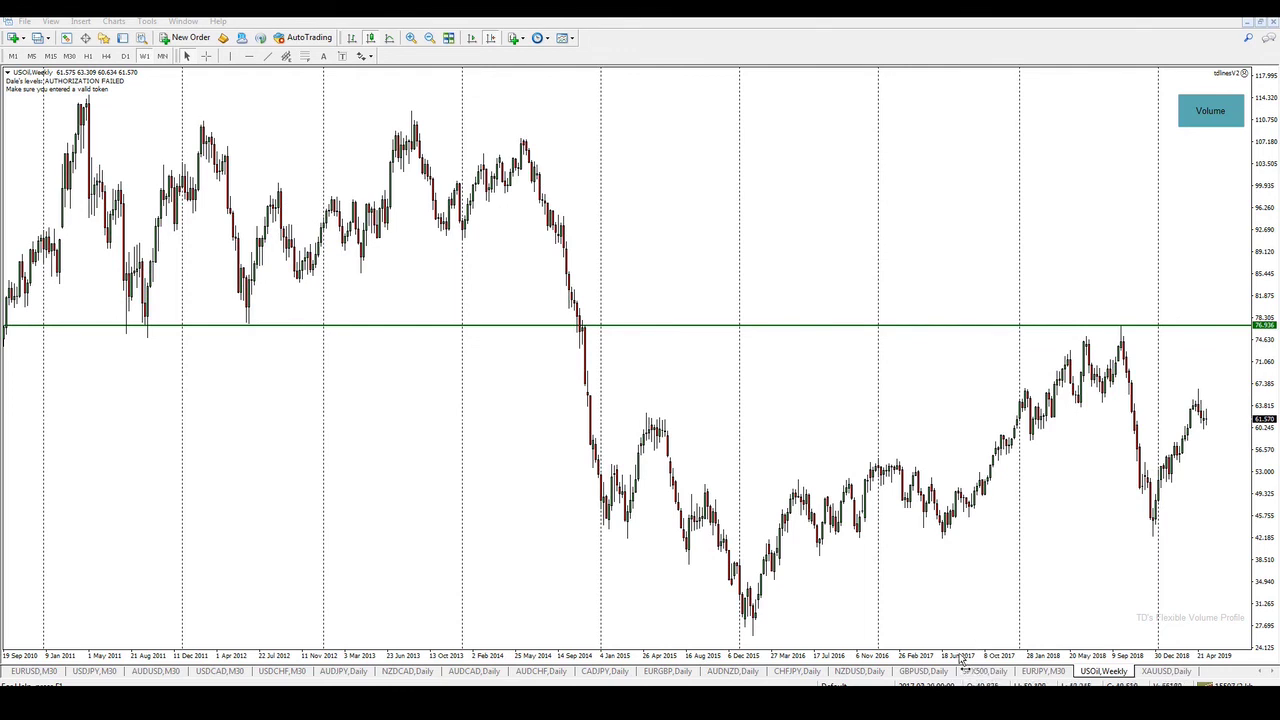
- Move the horizontal line to the mid-2018 swing lows at about 64.5 and trace the swings resting on it in pink
key(plus)
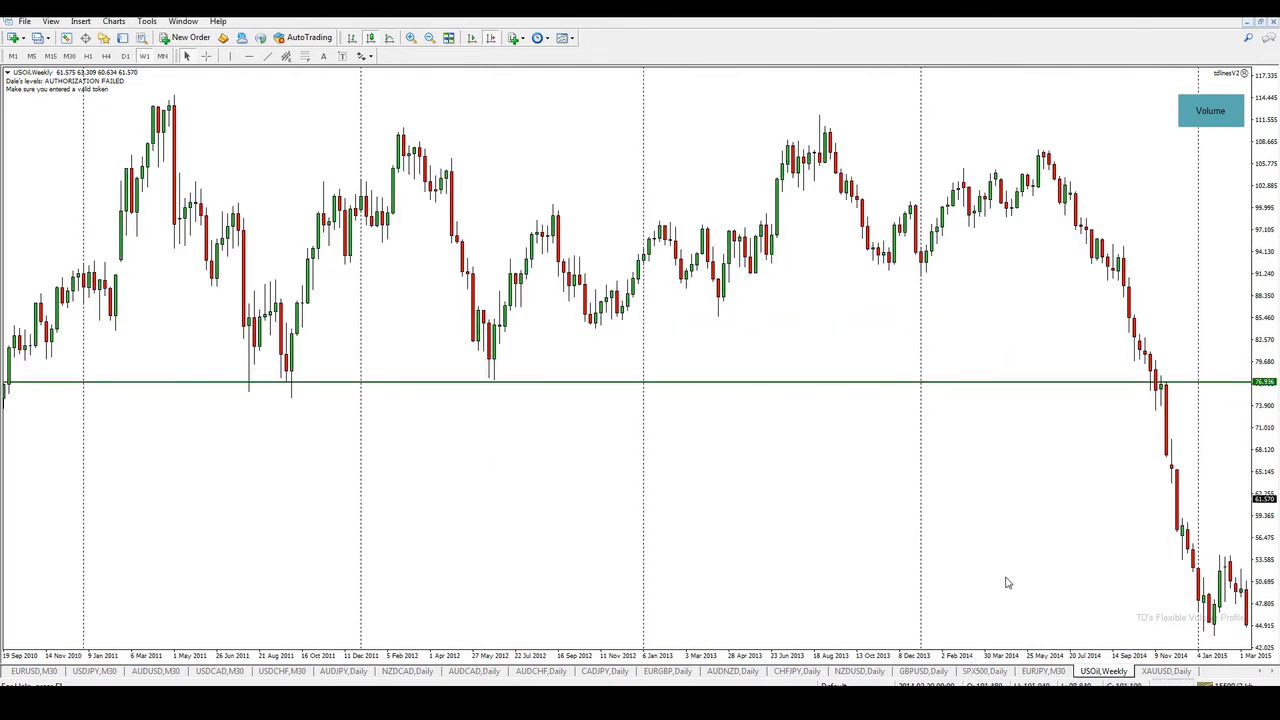
scroll(1006, 583, down, 10)
drag(1024, 523, 677, 534)
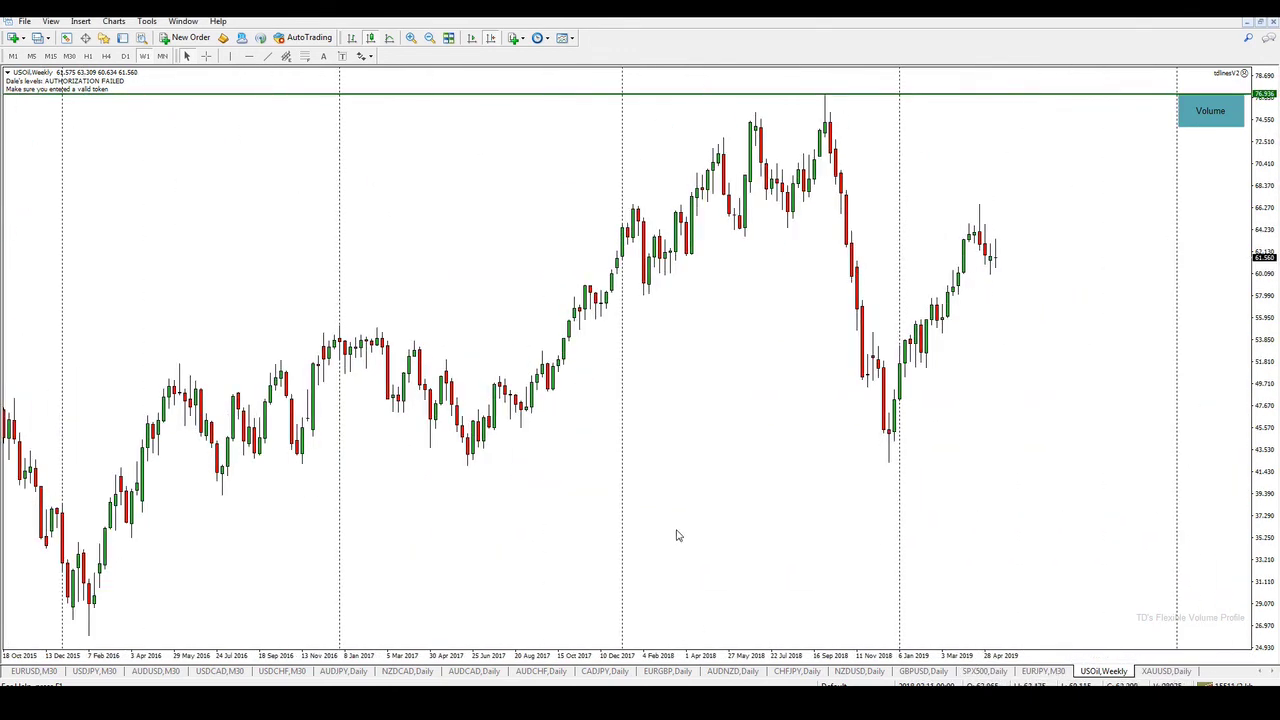
drag(900, 100, 898, 232)
mouse_move(716, 140)
mouse_down()
mouse_move(745, 235)
mouse_move(768, 124)
mouse_move(790, 226)
mouse_move(830, 126)
mouse_up()
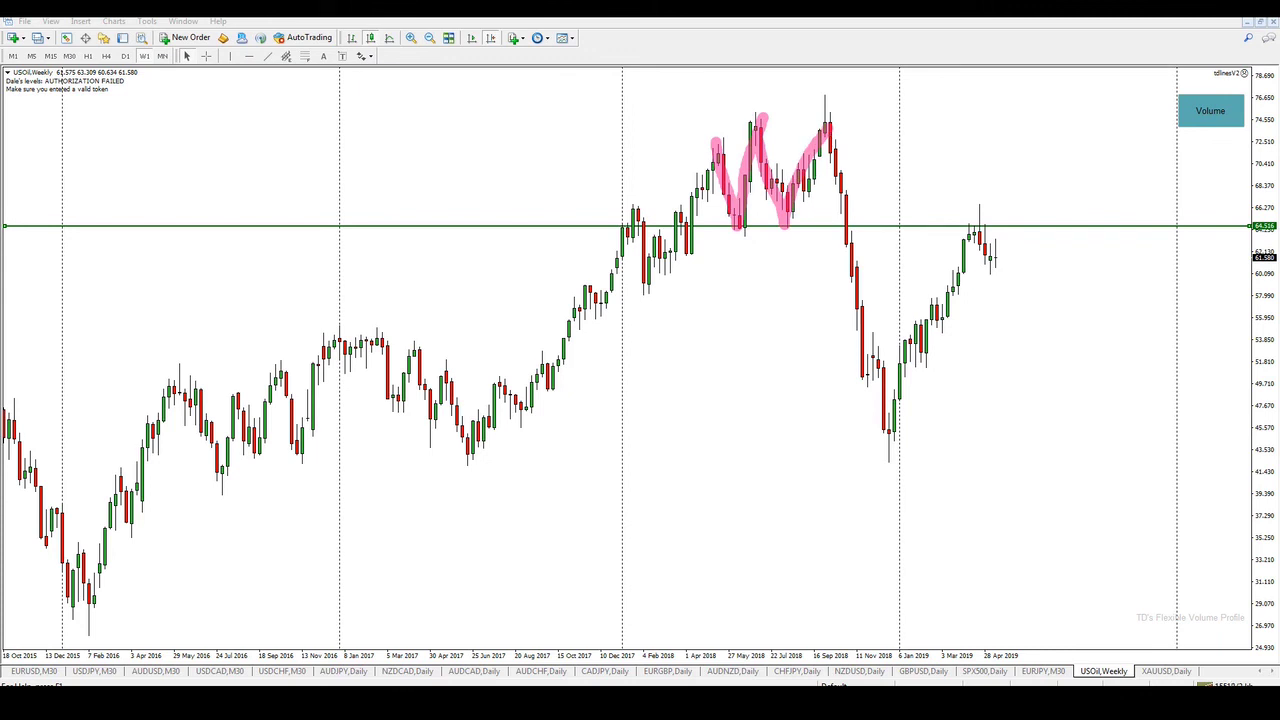
- Highlight the horizontal line in grey from the 2018 lows to the 2019 high, label it S above, and draw the dashed late-2018 breakdown
drag(692, 228, 1040, 226)
drag(831, 192, 816, 226)
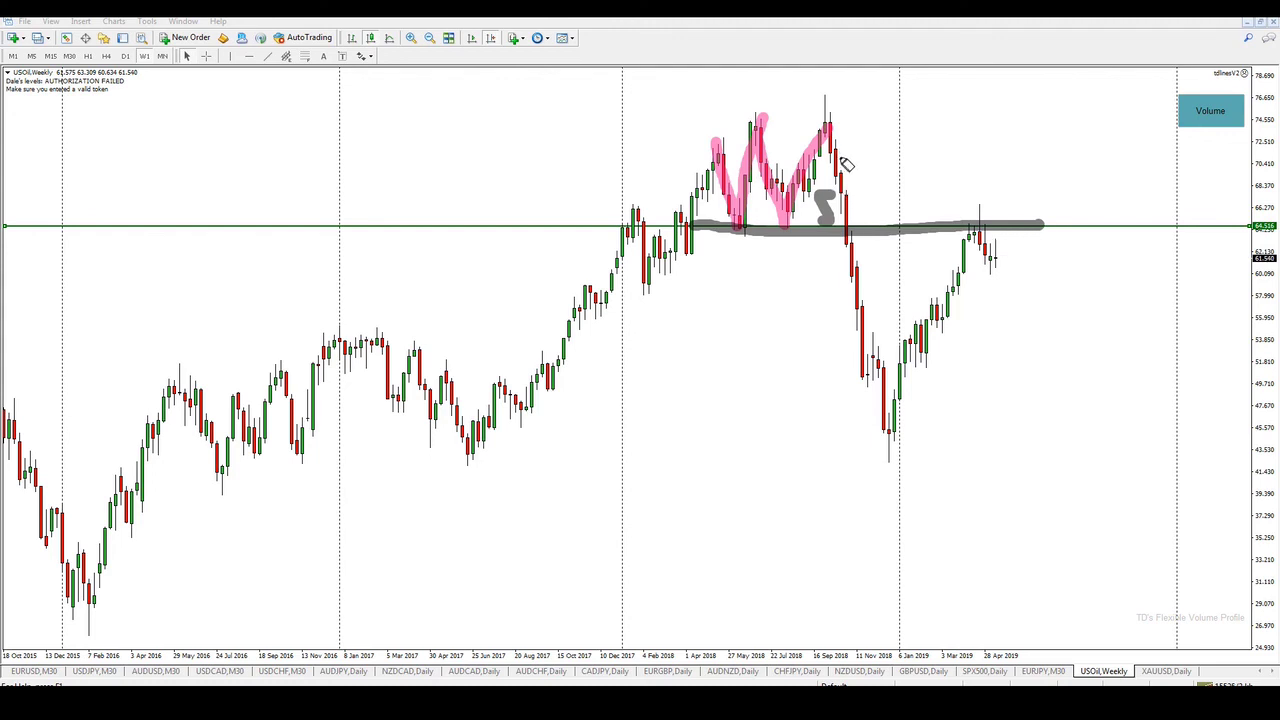
drag(840, 158, 862, 348)
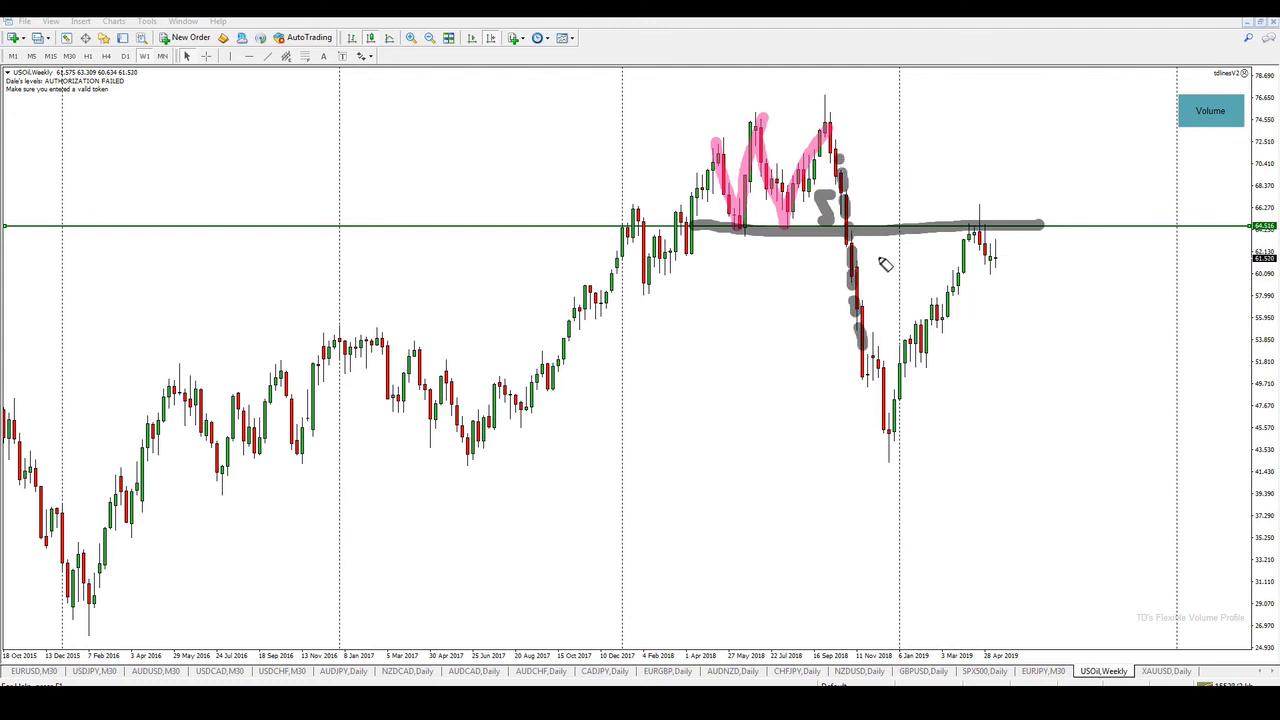
- Label the underside of the line R and trace the 2019 rise to it in pink with a downward arrow along the rejection
mouse_move(876, 250)
mouse_down()
mouse_move(891, 271)
mouse_move(900, 257)
mouse_move(916, 296)
mouse_up()
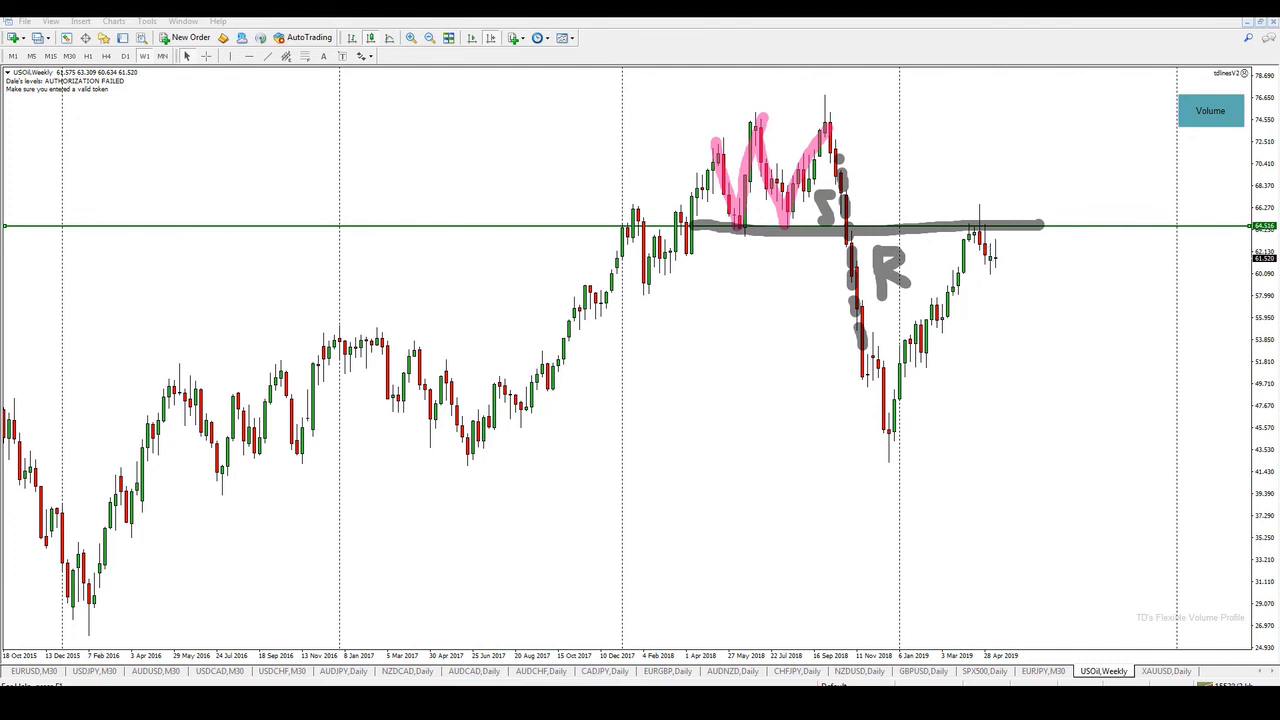
drag(950, 316, 980, 214)
drag(1000, 262, 1010, 264)
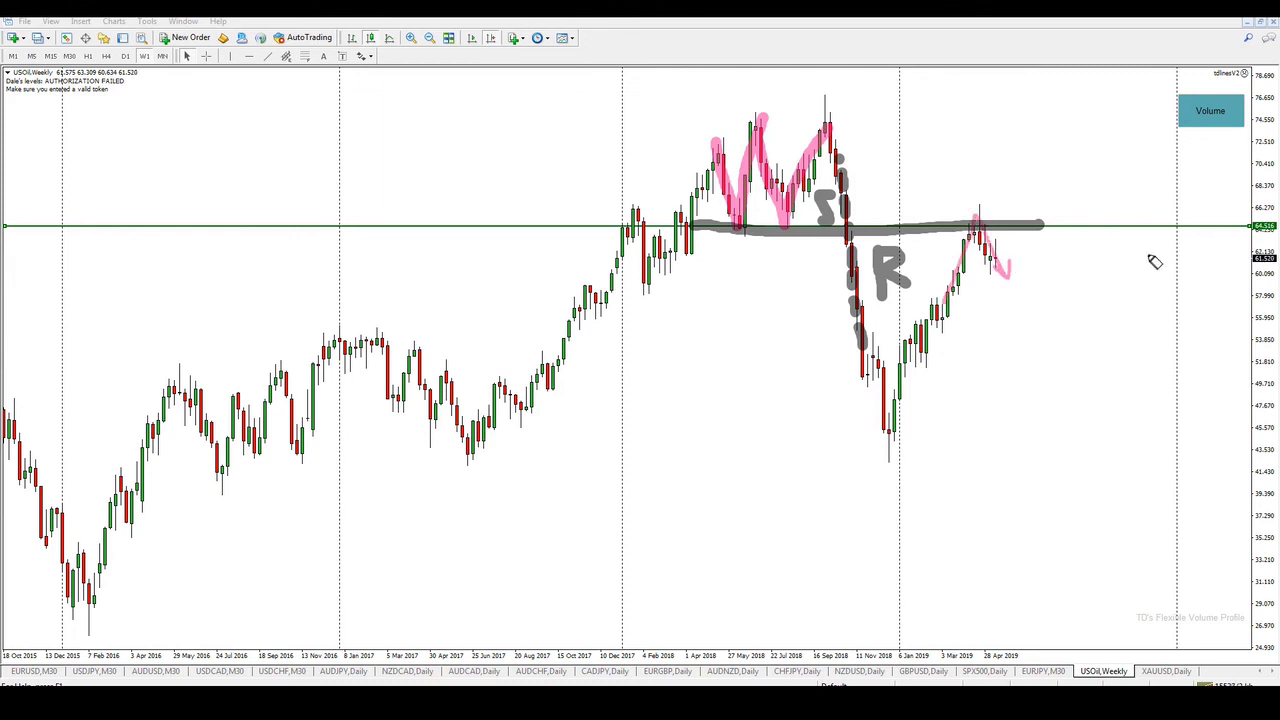